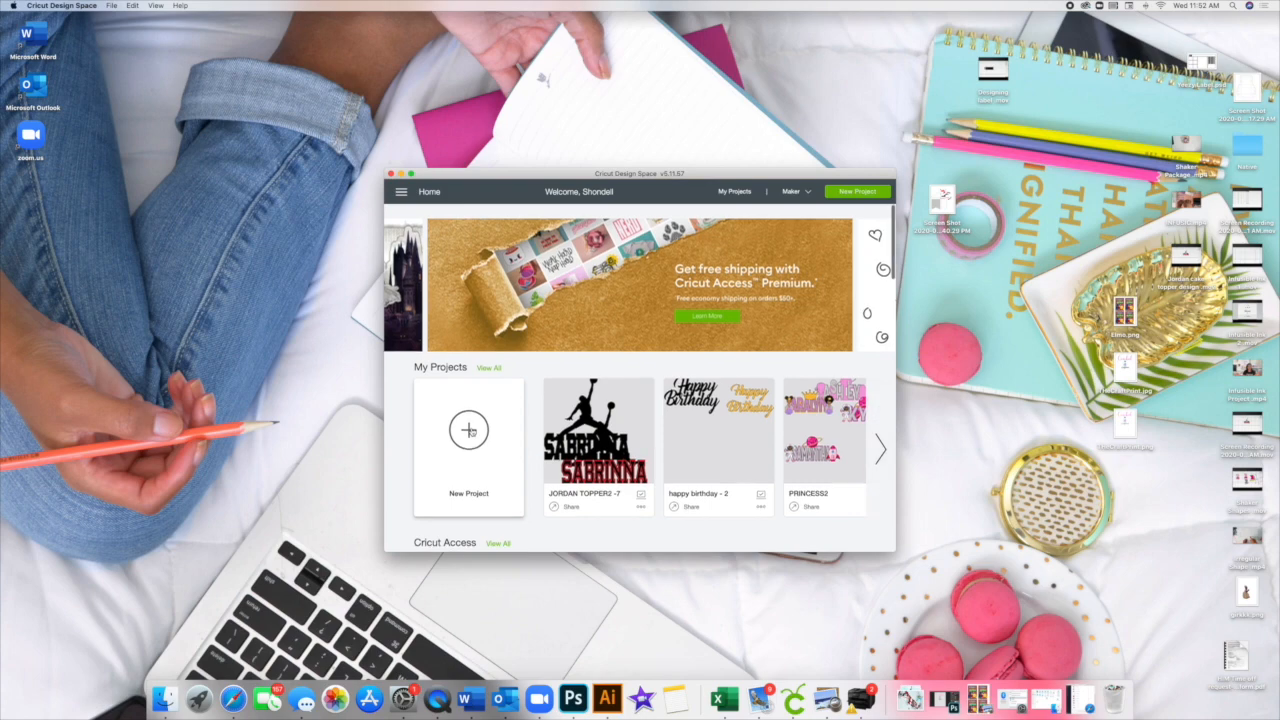
Step: Start a new project, expand the window to full screen and begin an image upload
click(469, 431)
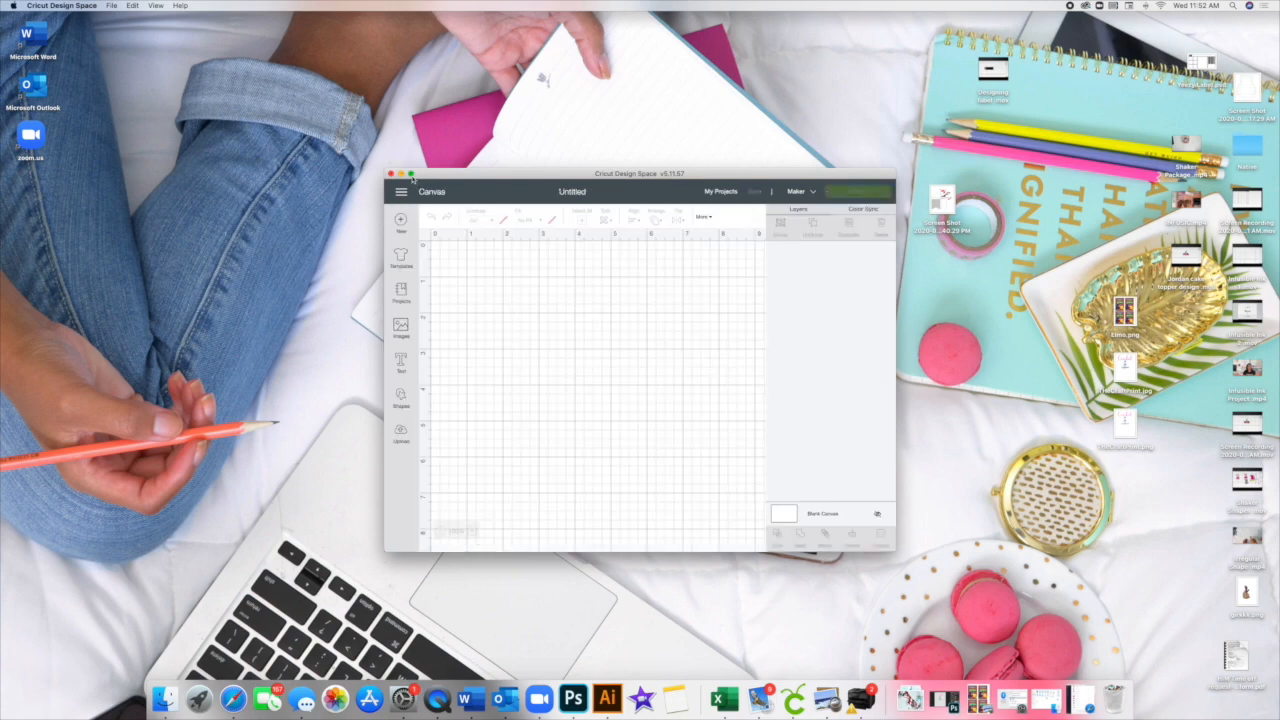
click(411, 175)
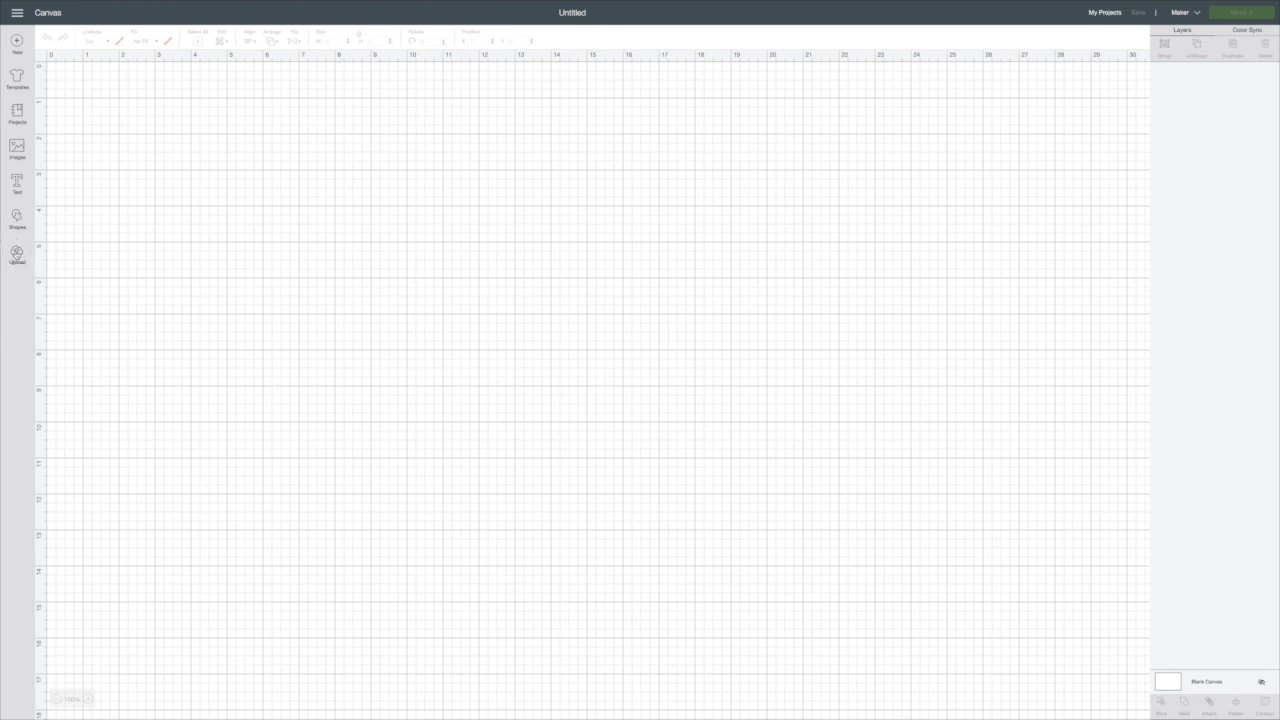
click(16, 252)
click(340, 287)
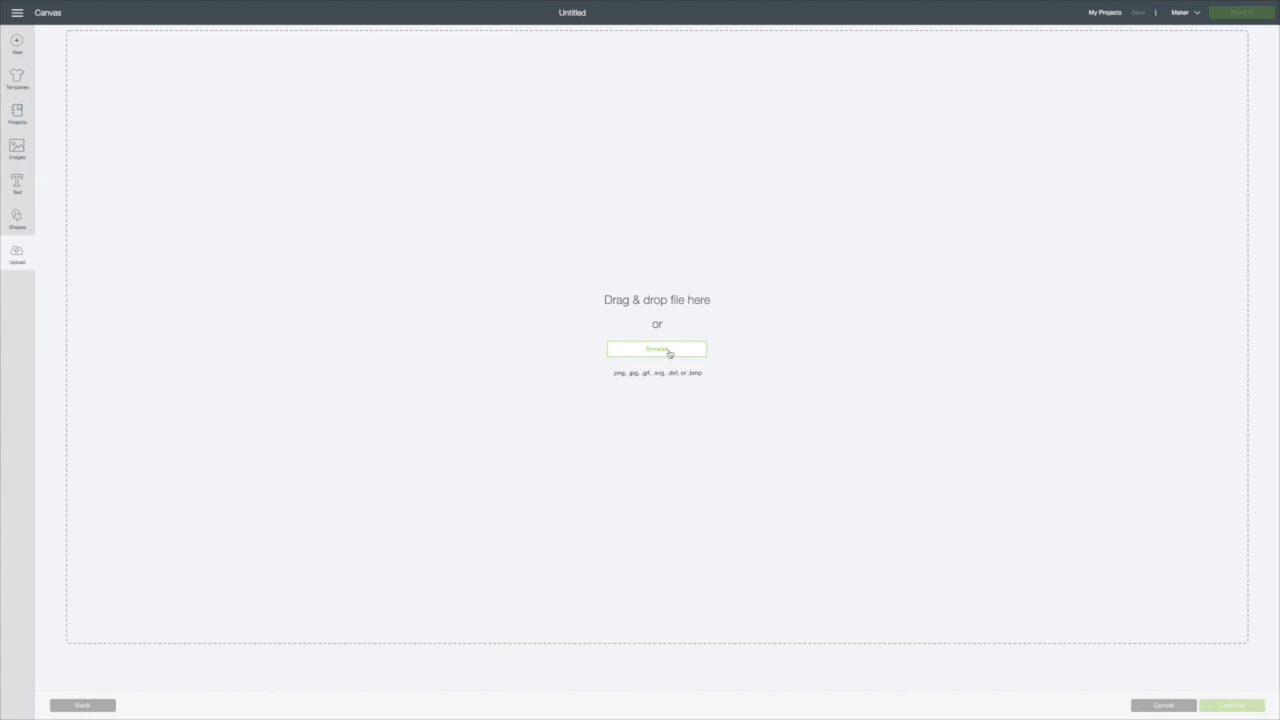
Step: Upload SneakerBanner-TheCraftPrint.svg from the SVG folder, save it, and insert it onto the canvas
click(669, 352)
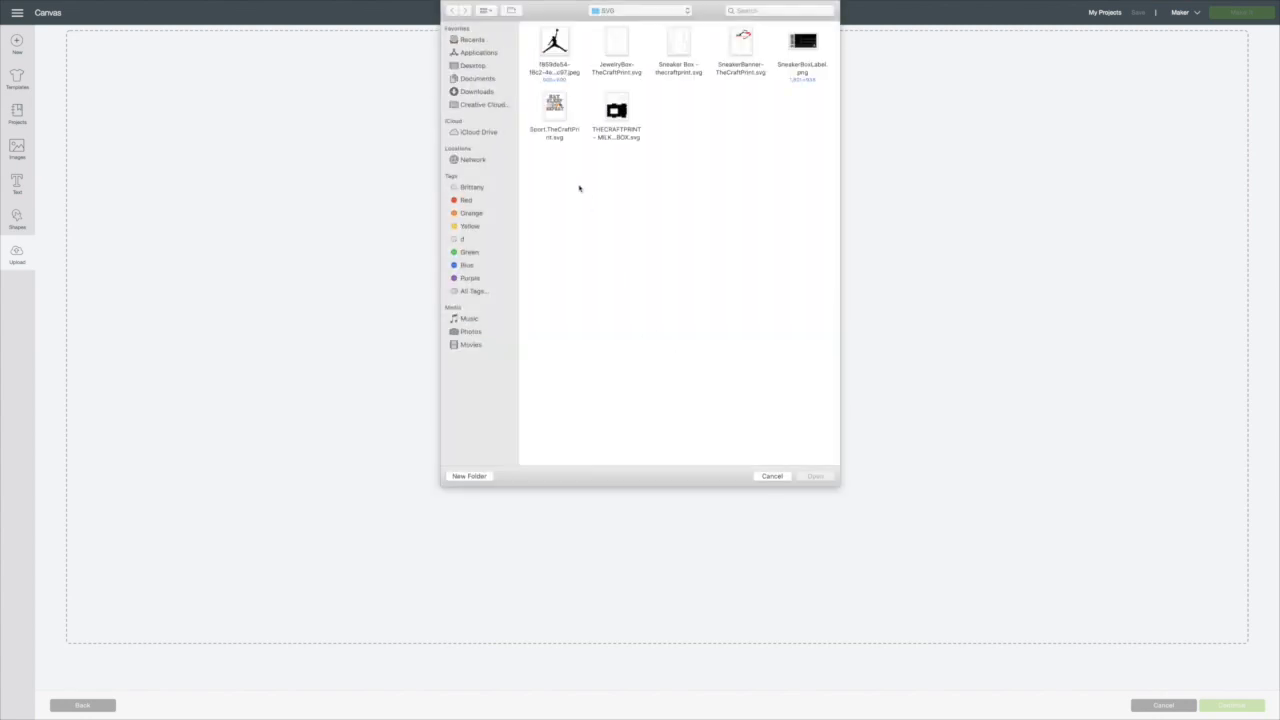
click(740, 50)
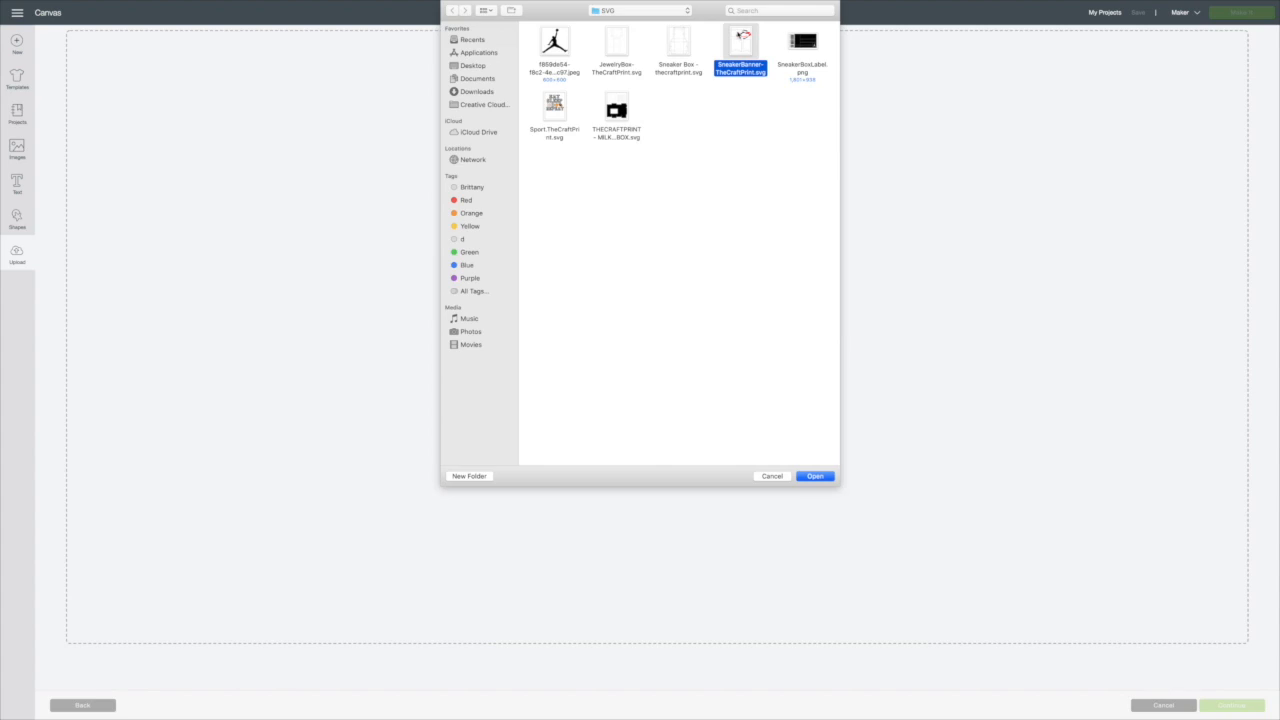
click(818, 476)
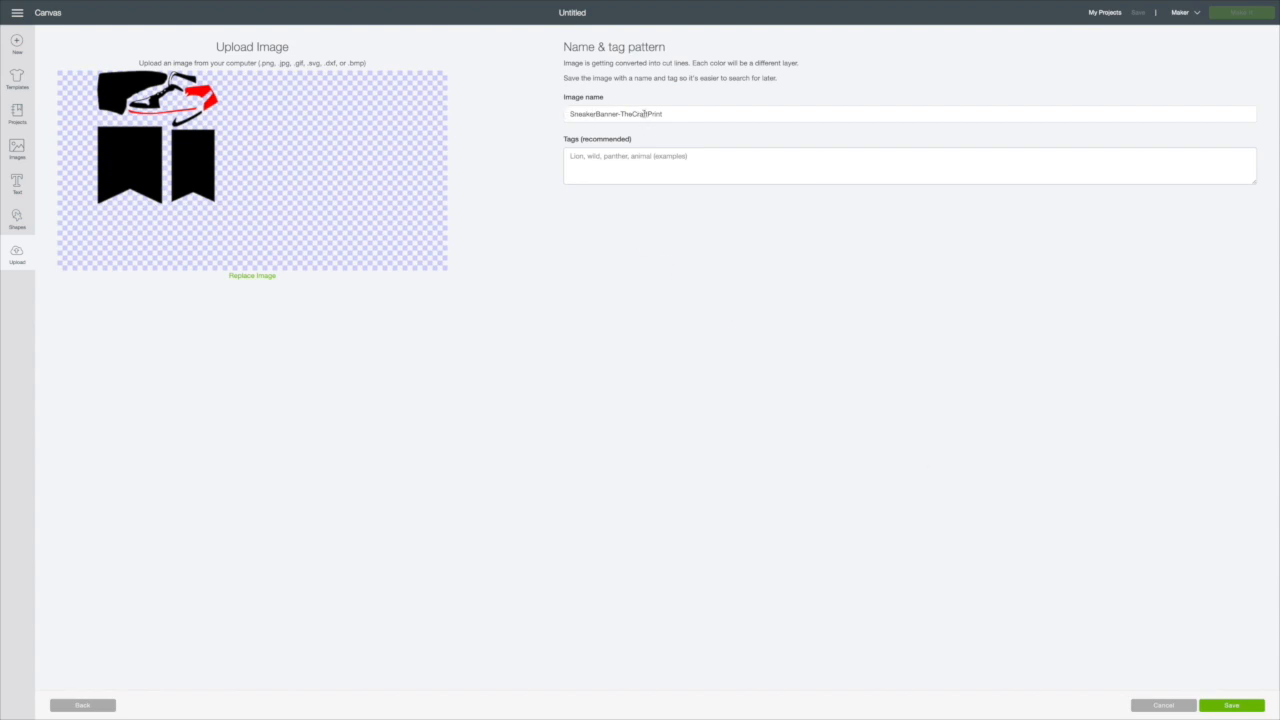
click(1231, 706)
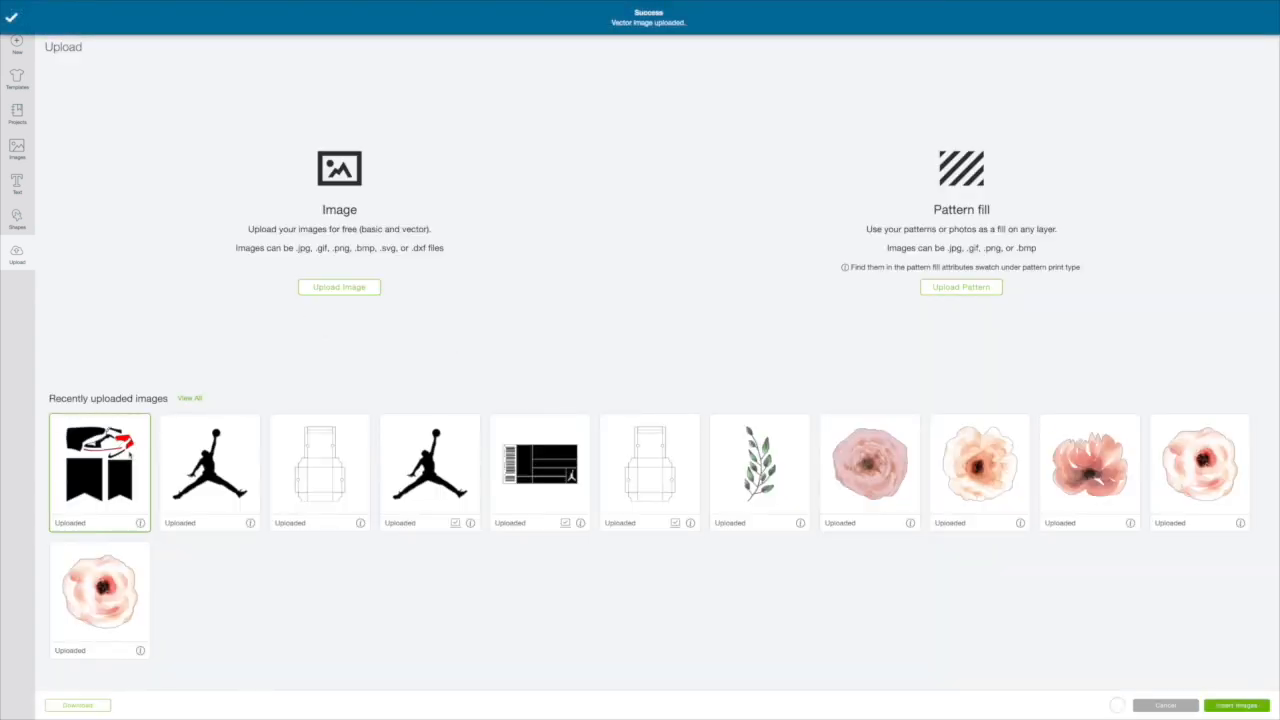
click(1224, 704)
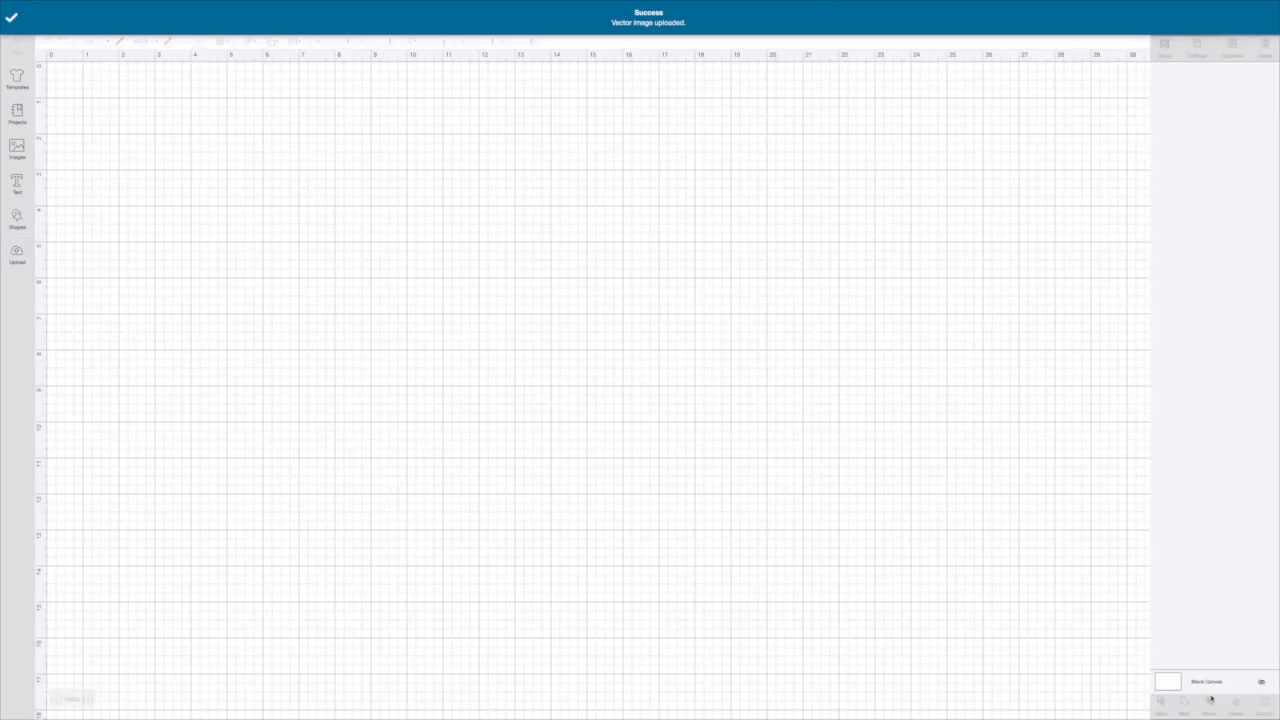
Step: Move the inserted sneaker banner design toward the middle of the canvas and ungroup it
drag(403, 380, 729, 397)
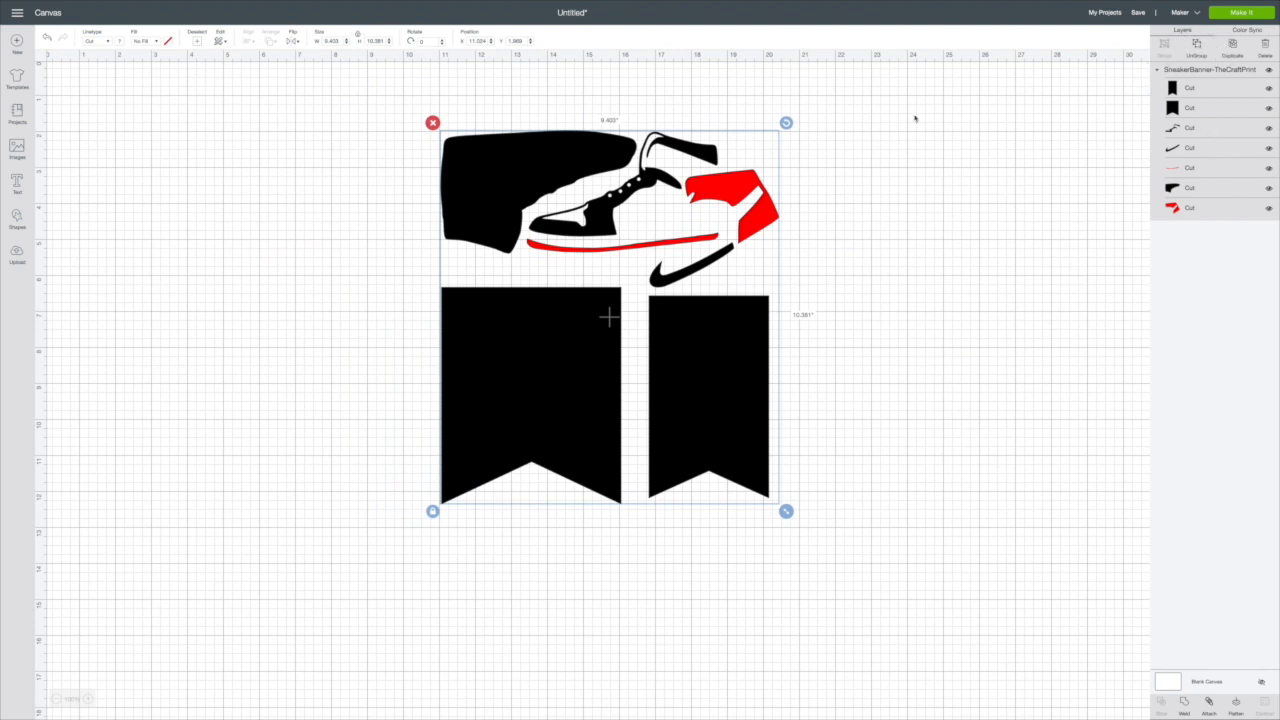
right_click(548, 200)
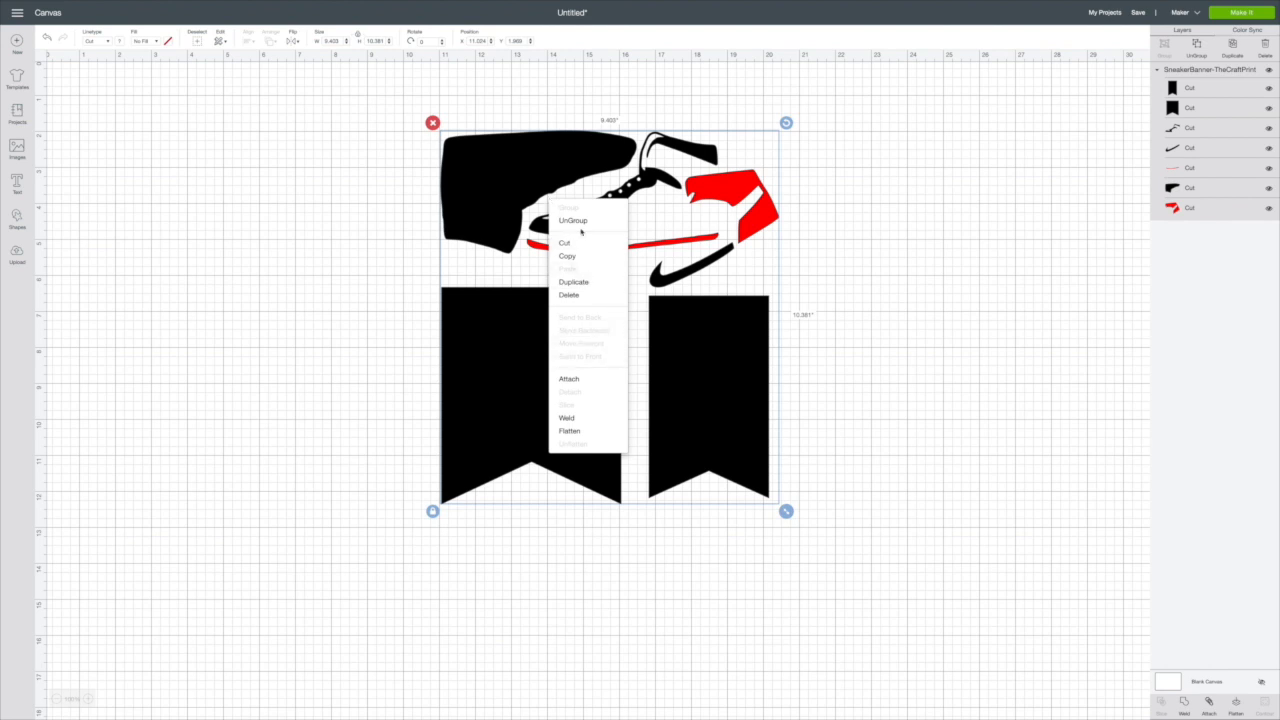
click(575, 221)
Step: Move the larger pennant to the empty canvas area left of the shoe parts and color it gray
drag(543, 364, 250, 274)
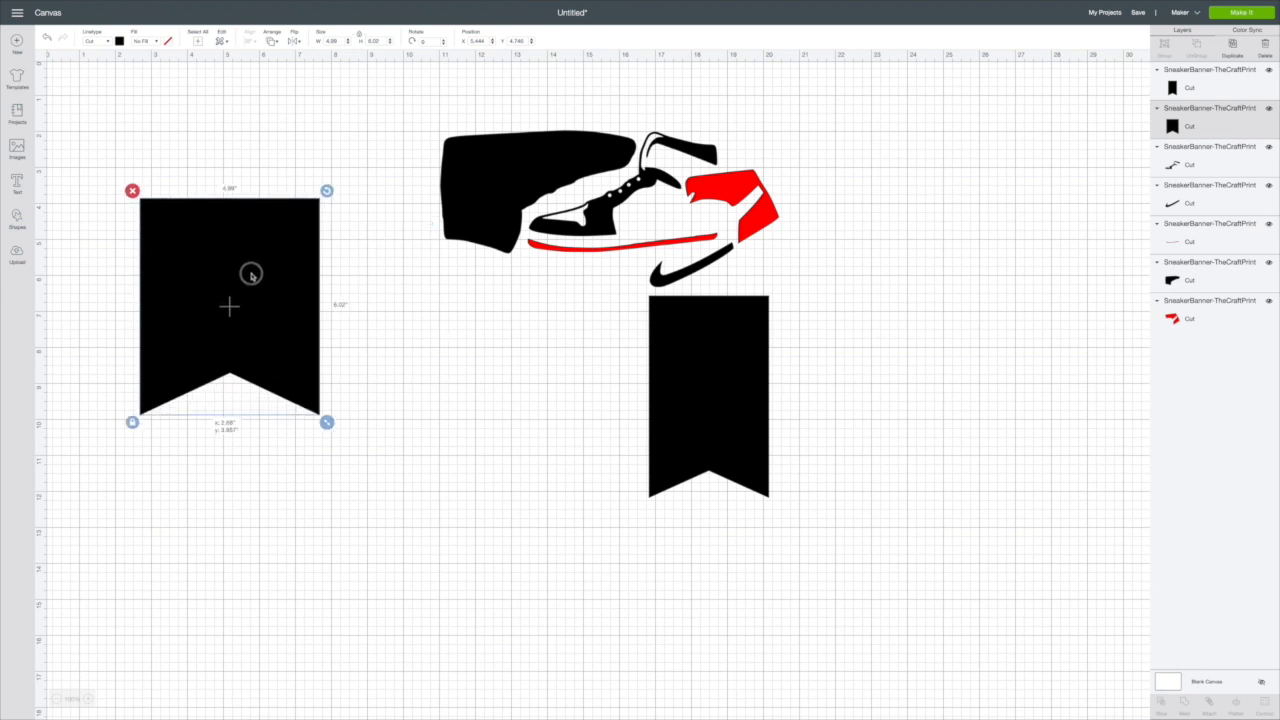
scroll(236, 205, down, 1)
drag(251, 258, 253, 240)
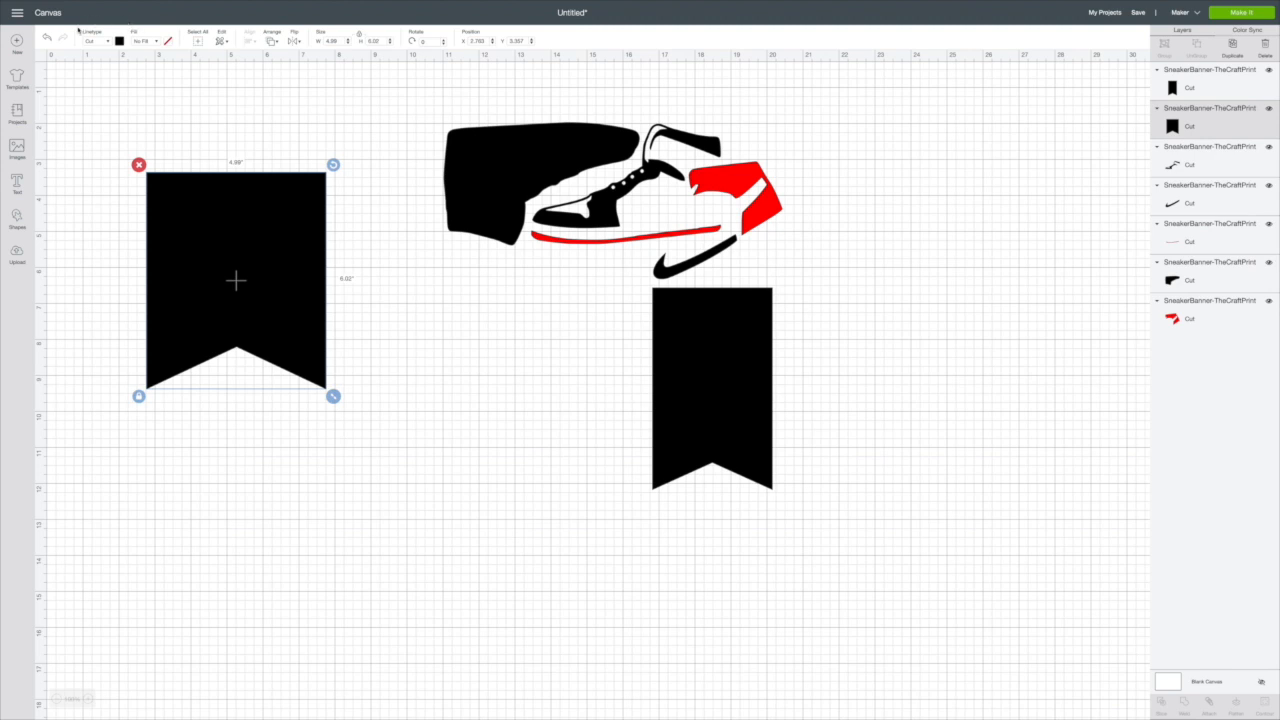
click(120, 41)
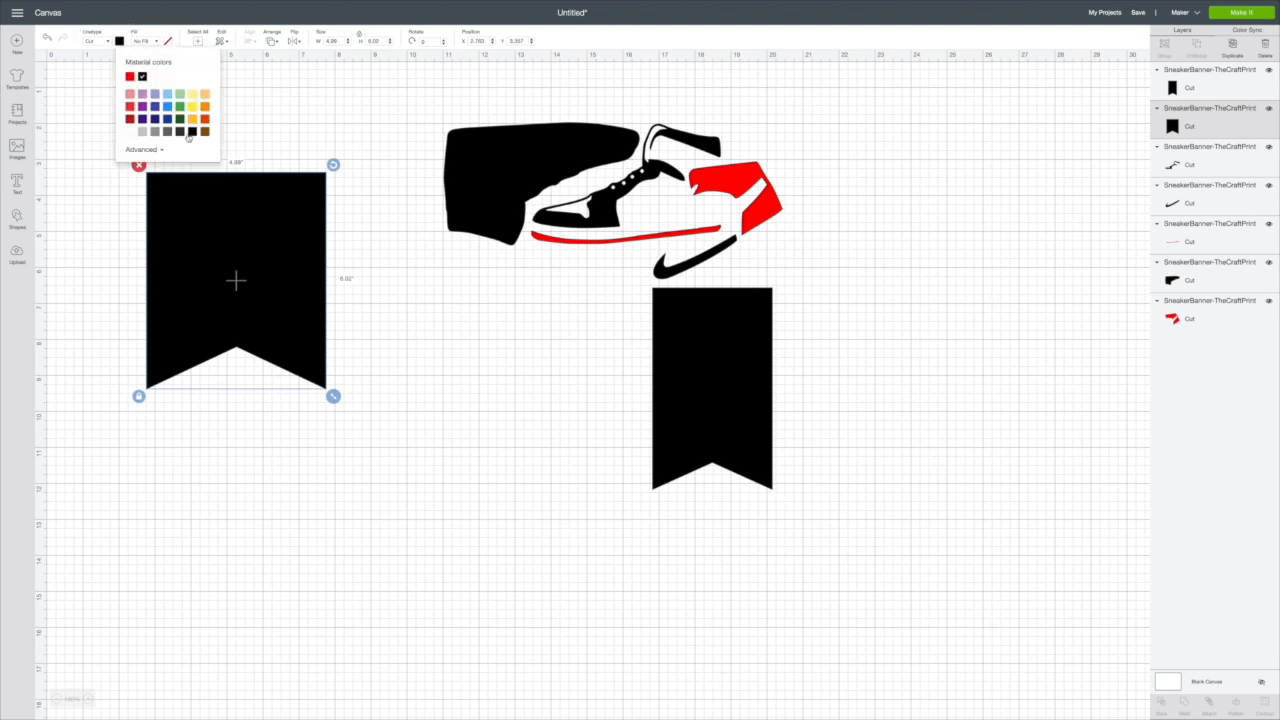
click(155, 131)
Step: Color the smaller pennant white and center it over the gray pennant
drag(706, 380, 306, 223)
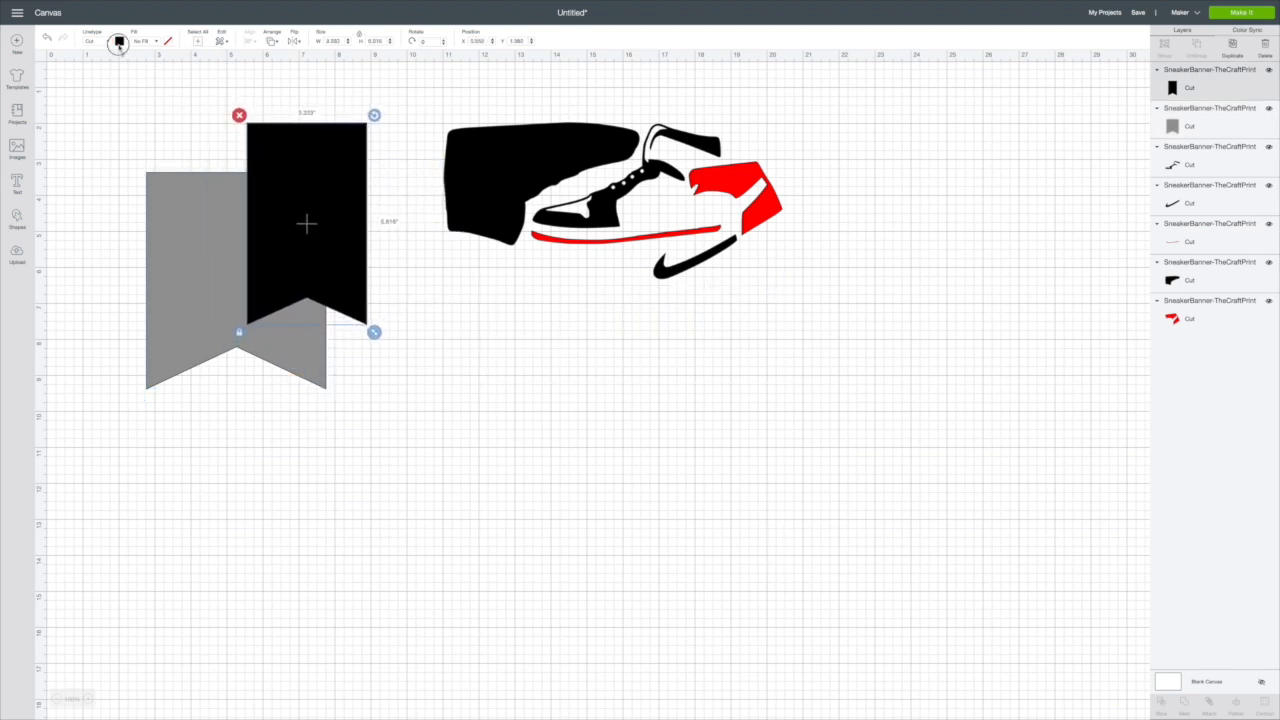
click(119, 41)
click(133, 131)
drag(306, 171, 232, 221)
Step: Move the black shoe silhouette beside the pennants, rotate it upright, and color it white
drag(489, 181, 472, 340)
drag(615, 309, 466, 406)
drag(566, 380, 554, 332)
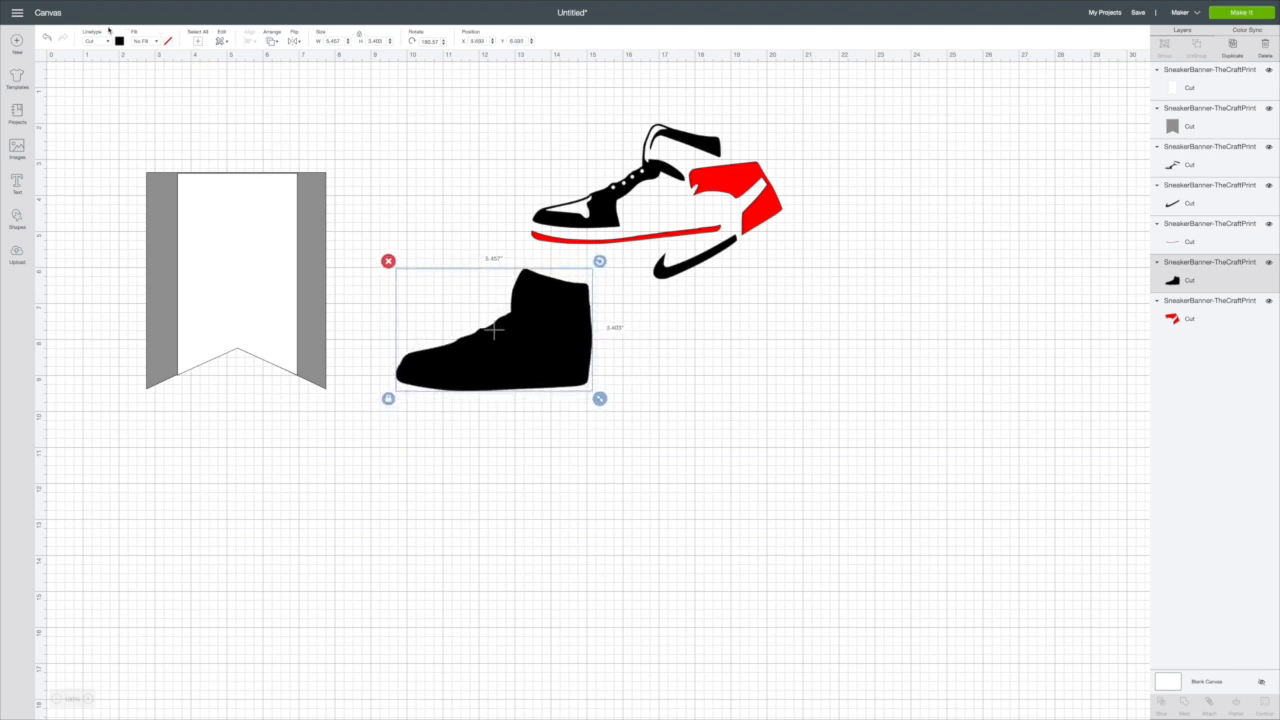
click(119, 41)
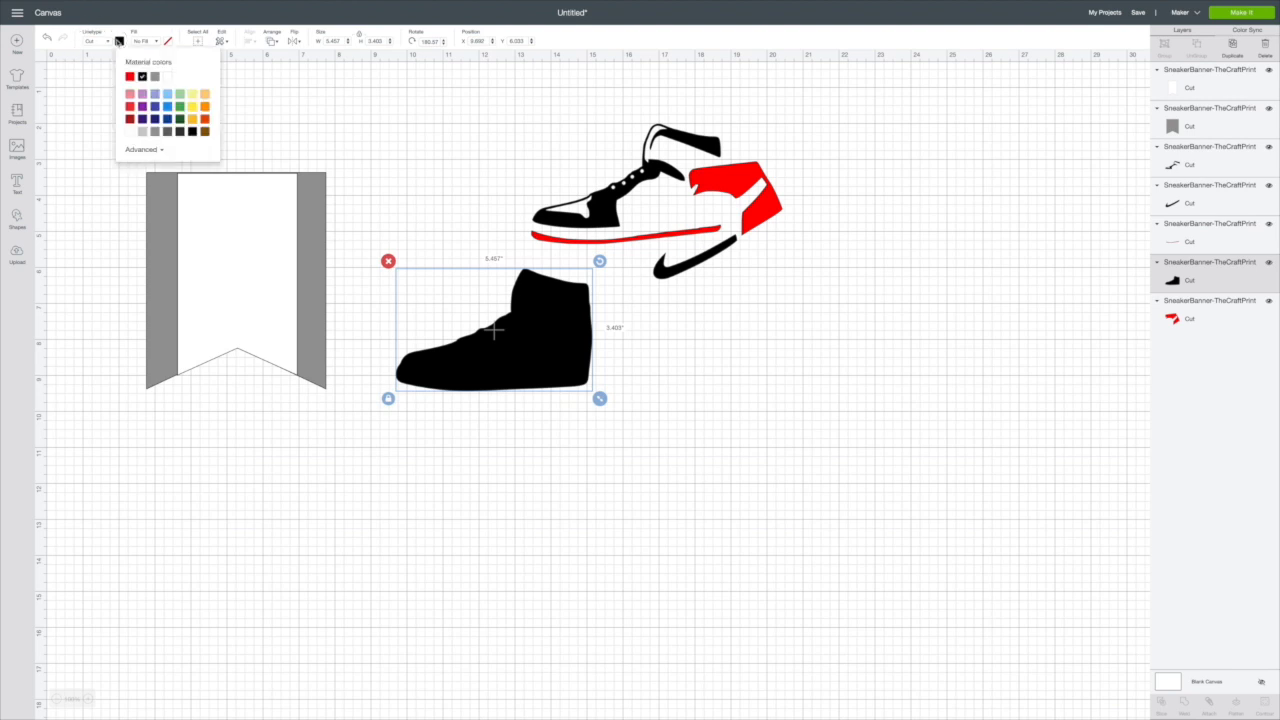
click(167, 78)
drag(540, 296, 511, 268)
Step: Place the black upper details and the red sole stripe on the white silhouette, rotating the stripe to fit the sole
click(607, 196)
drag(607, 196, 461, 311)
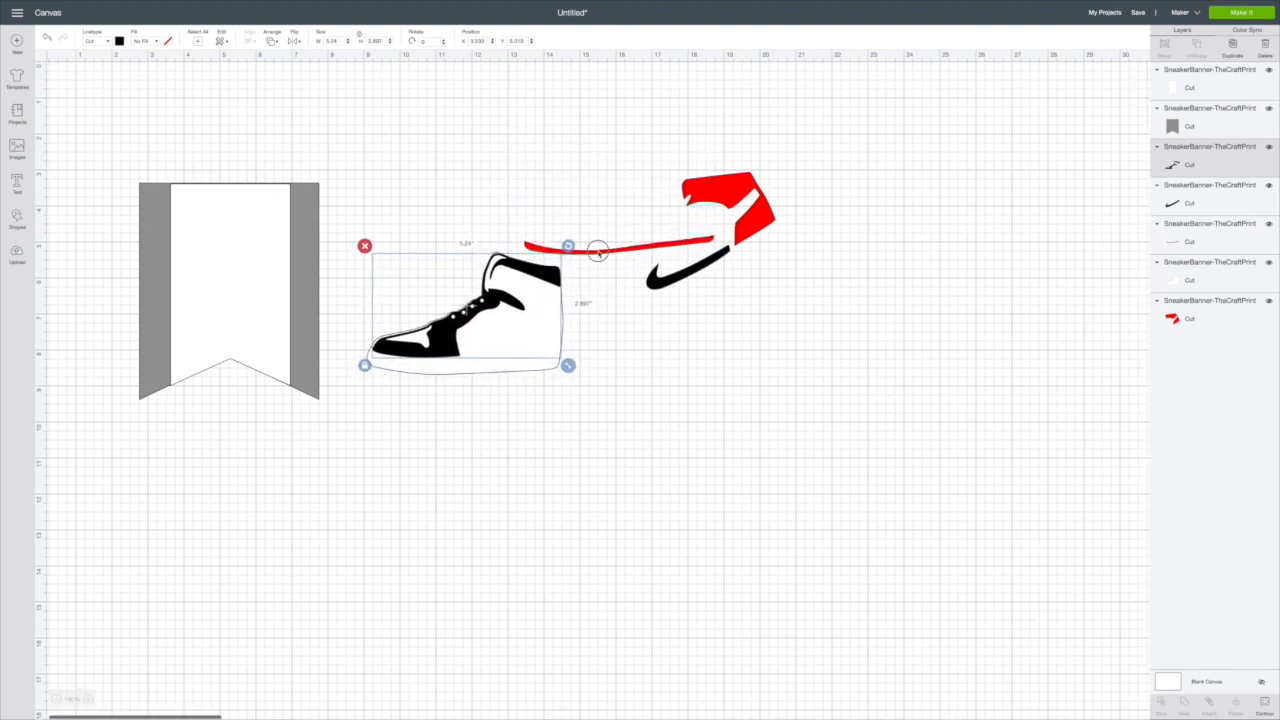
drag(600, 249, 444, 338)
click(443, 340)
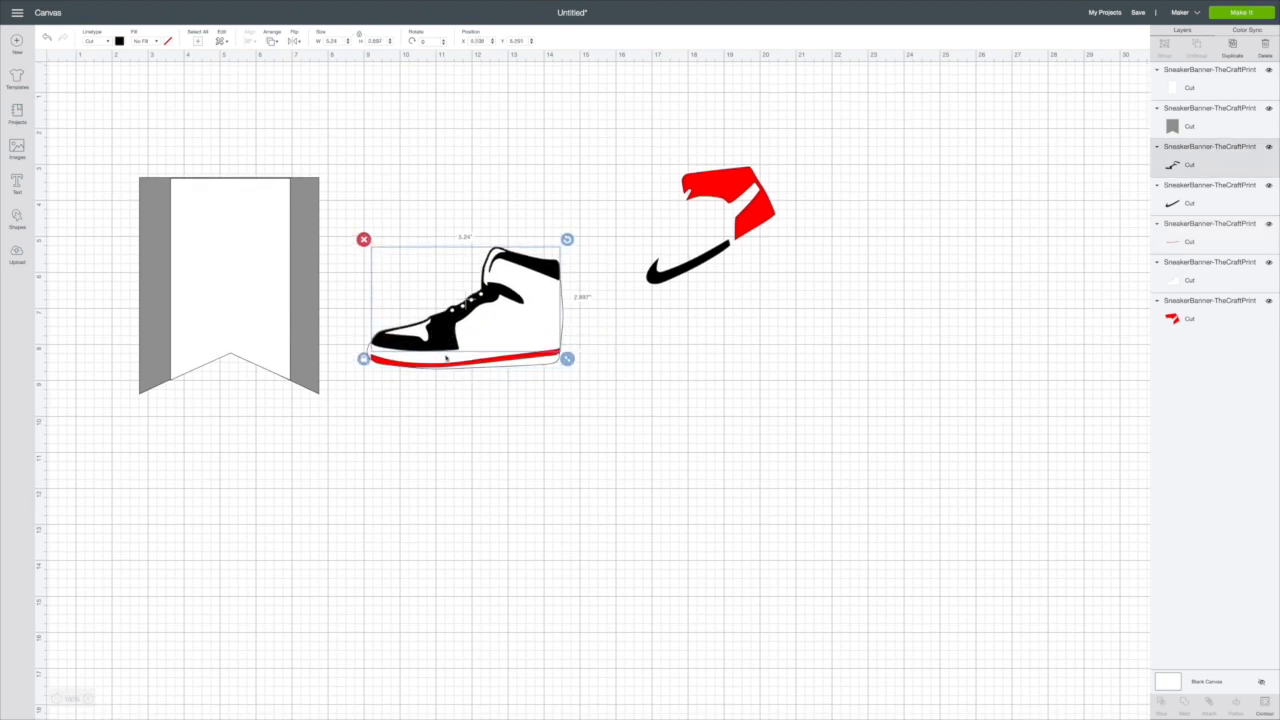
click(458, 365)
drag(567, 342, 569, 376)
Step: Bring the red heel piece to the front, then rotate and position it on the back of the shoe
drag(728, 205, 622, 256)
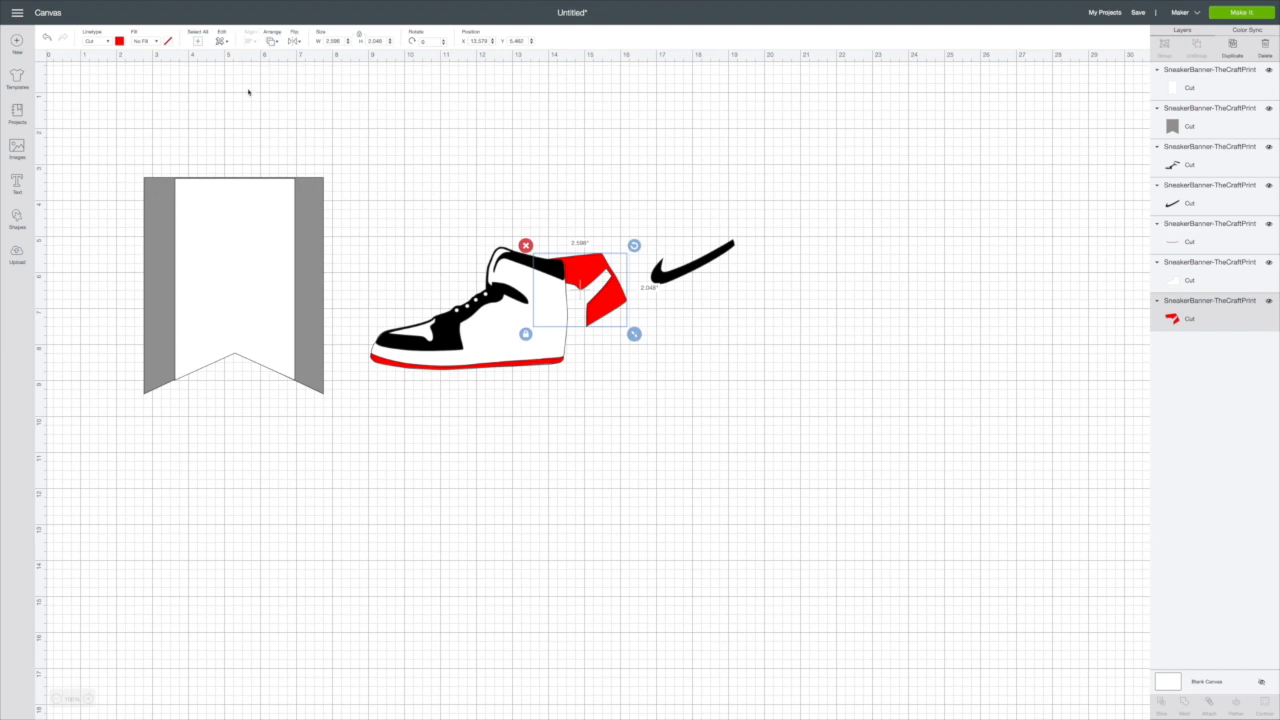
click(271, 41)
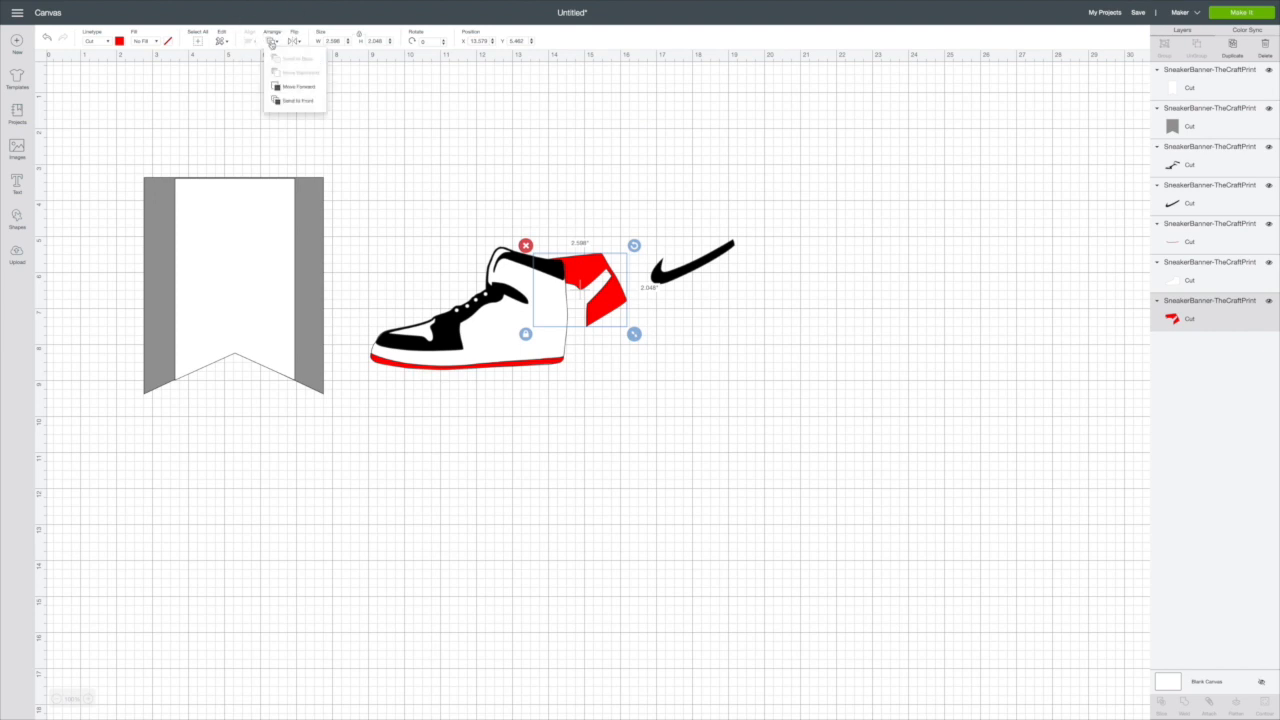
click(313, 101)
drag(573, 272, 567, 244)
drag(543, 292, 543, 292)
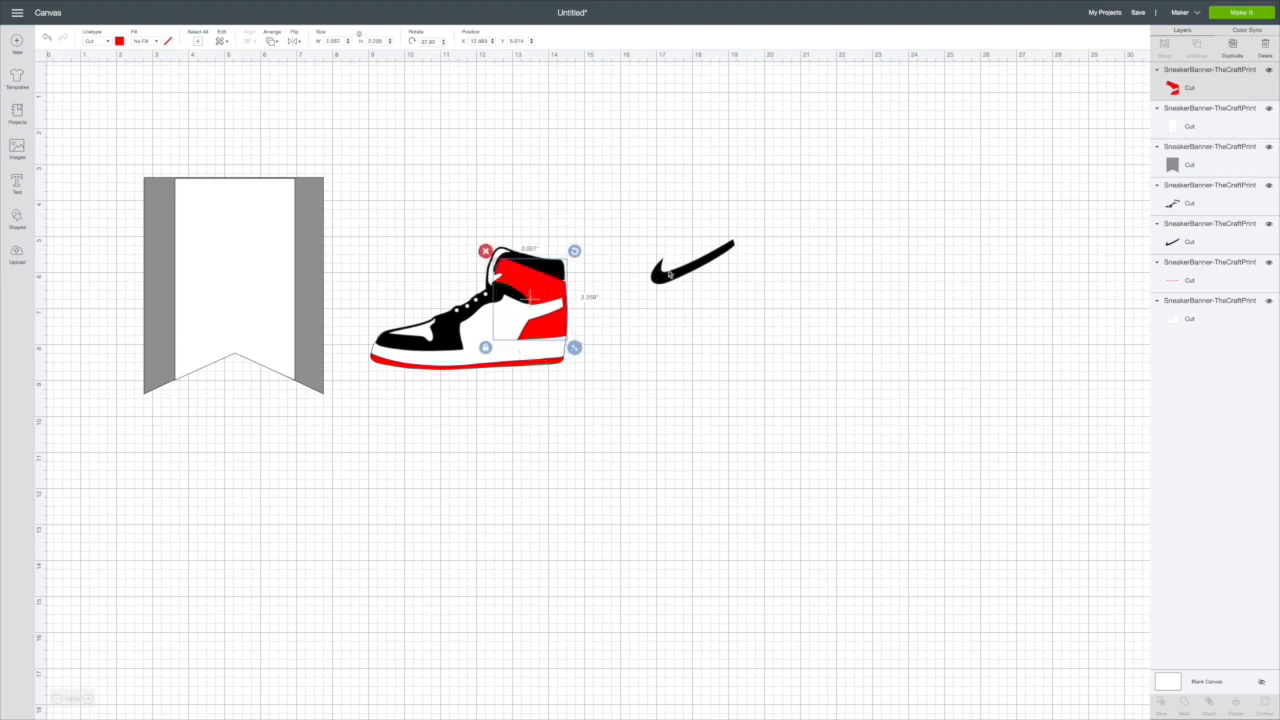
Step: Bring the black swoosh to the front, then position and rotate it on the side of the shoe
click(669, 274)
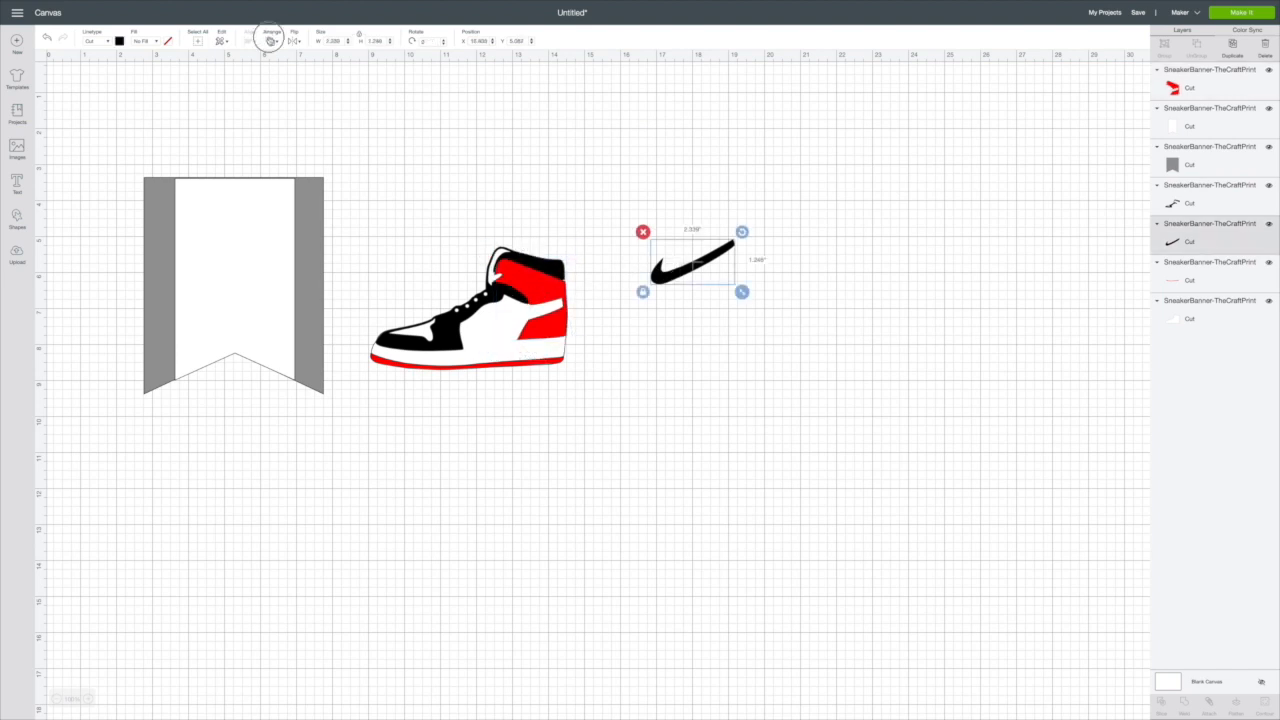
click(268, 40)
click(310, 101)
drag(662, 276, 484, 335)
drag(565, 292, 540, 317)
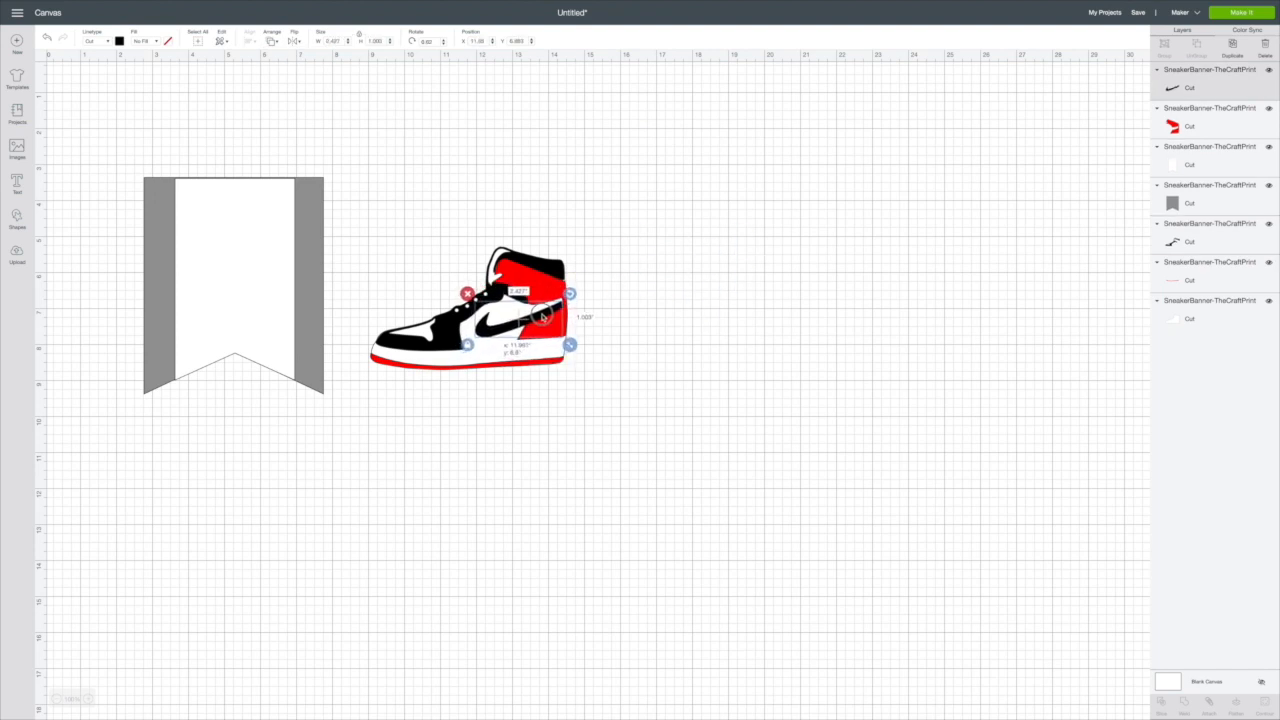
click(623, 303)
Step: Select all the assembled sneaker pieces and group them
drag(355, 175, 612, 428)
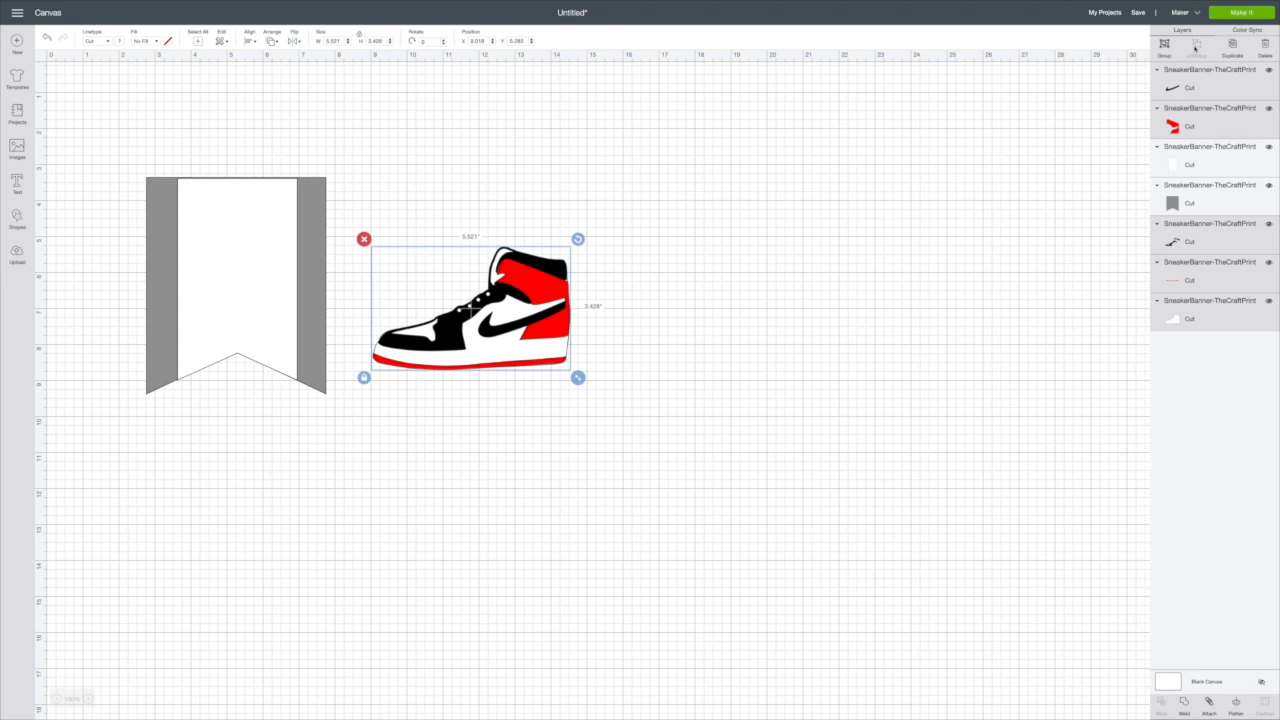
right_click(421, 310)
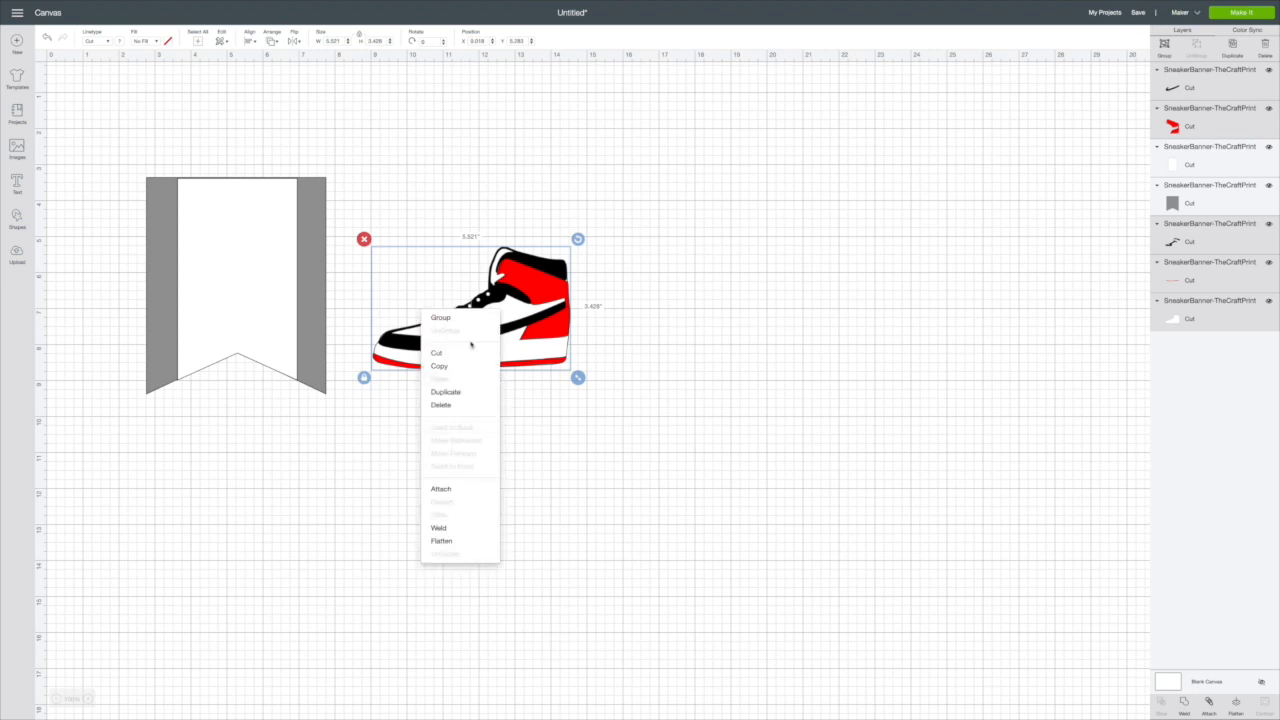
click(462, 323)
Step: Place the grouped sneaker over the pennant and rotate it so the toe points diagonally downward
drag(500, 305, 255, 271)
drag(333, 207, 286, 145)
mouse_move(279, 258)
mouse_down()
mouse_move(269, 251)
mouse_move(712, 248)
mouse_move(728, 231)
mouse_move(308, 246)
mouse_move(700, 238)
mouse_move(311, 261)
mouse_move(271, 246)
mouse_up()
Step: Select the white and gray pennants together and group them
drag(137, 137, 366, 400)
right_click(262, 268)
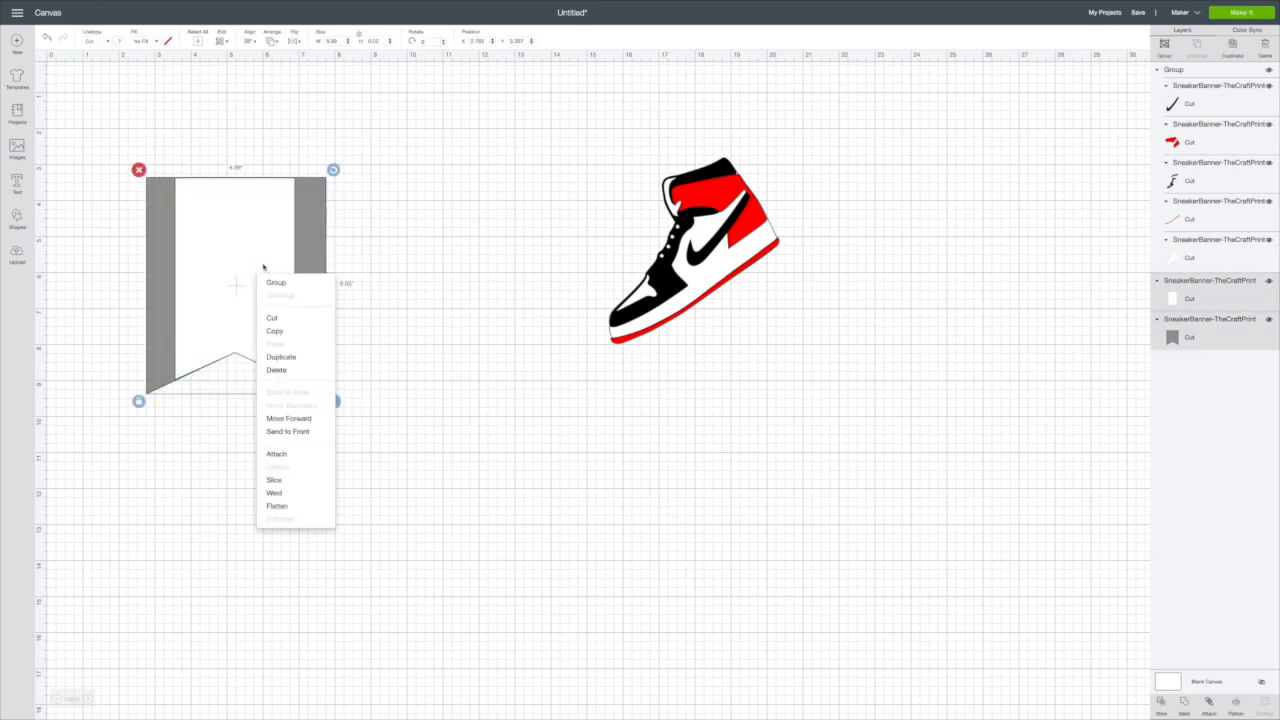
click(272, 283)
Step: Move the grouped pennant to the right of the sneaker, duplicate it, and place the copy below the original
drag(228, 265, 887, 229)
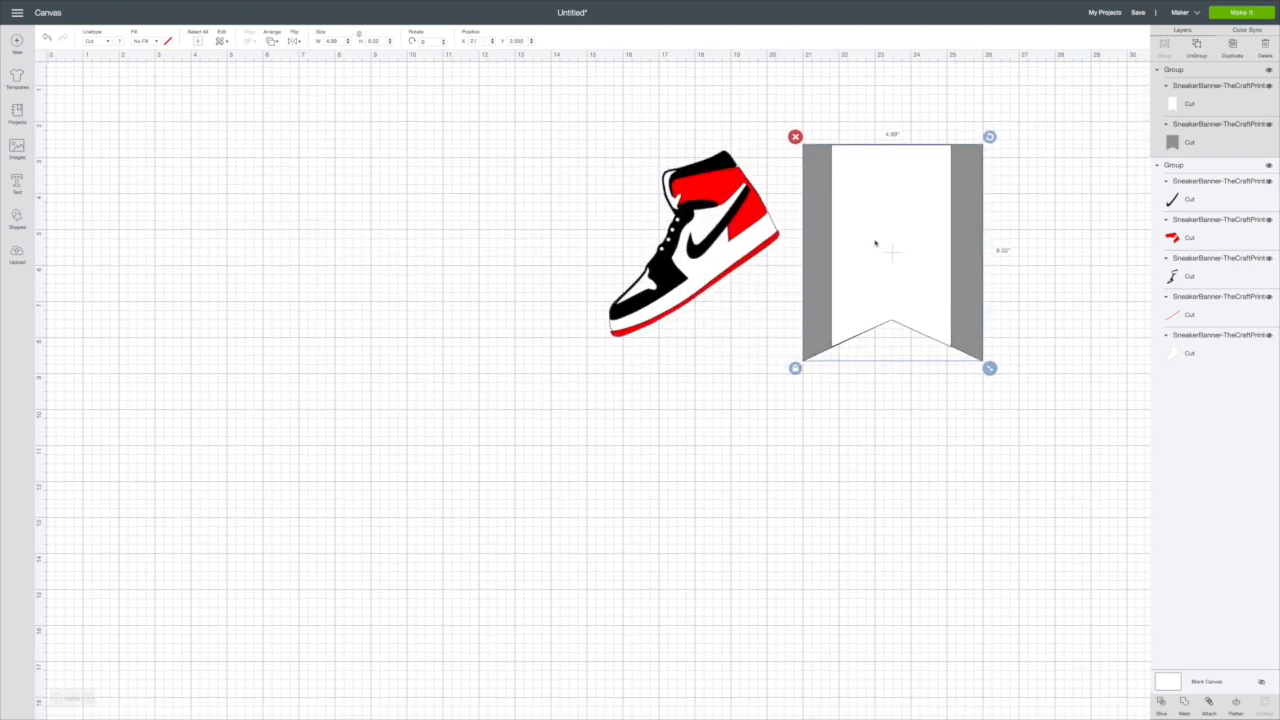
click(1226, 47)
drag(903, 260, 883, 417)
Step: Duplicate the grouped sneaker and place the copy below the original
click(733, 203)
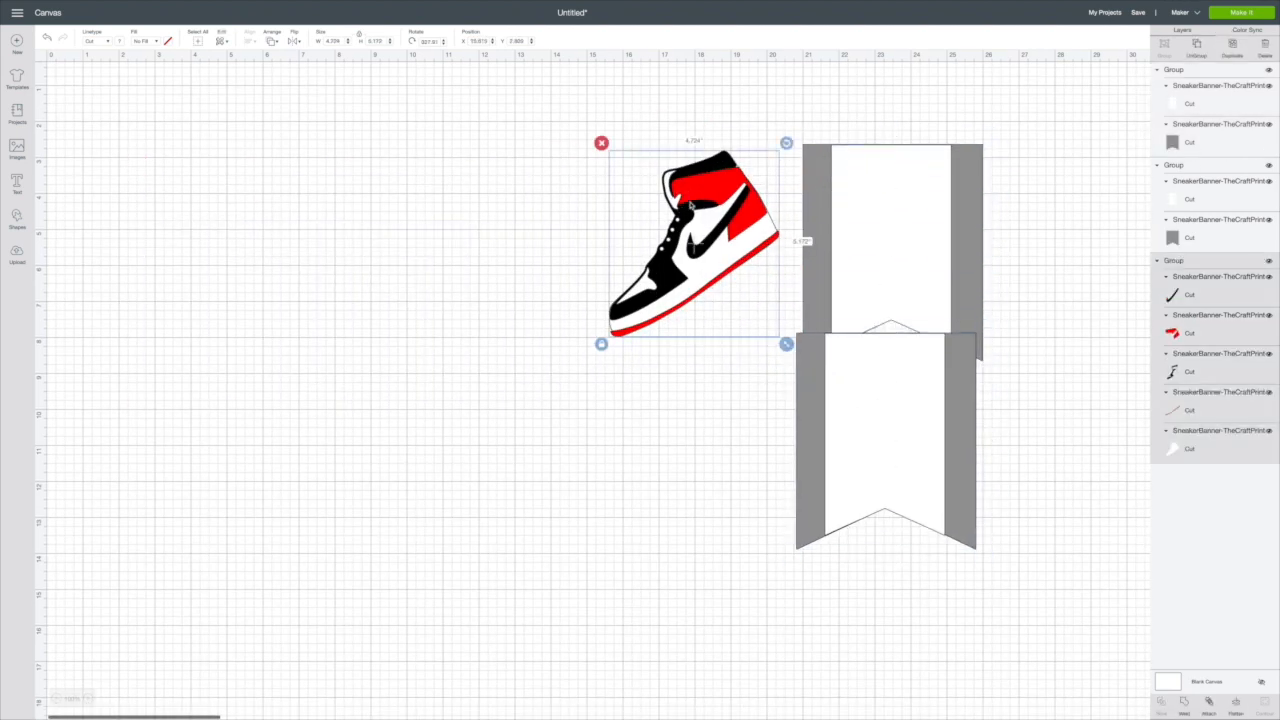
right_click(733, 203)
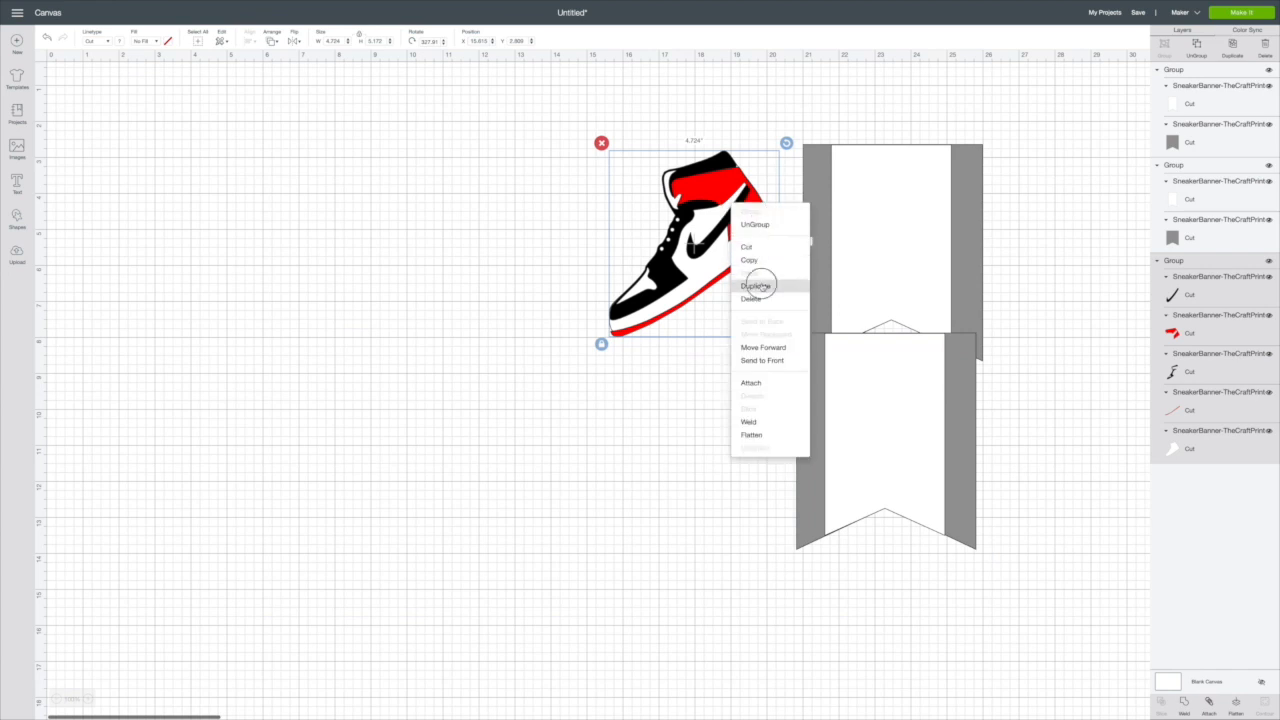
click(760, 286)
drag(738, 240, 768, 446)
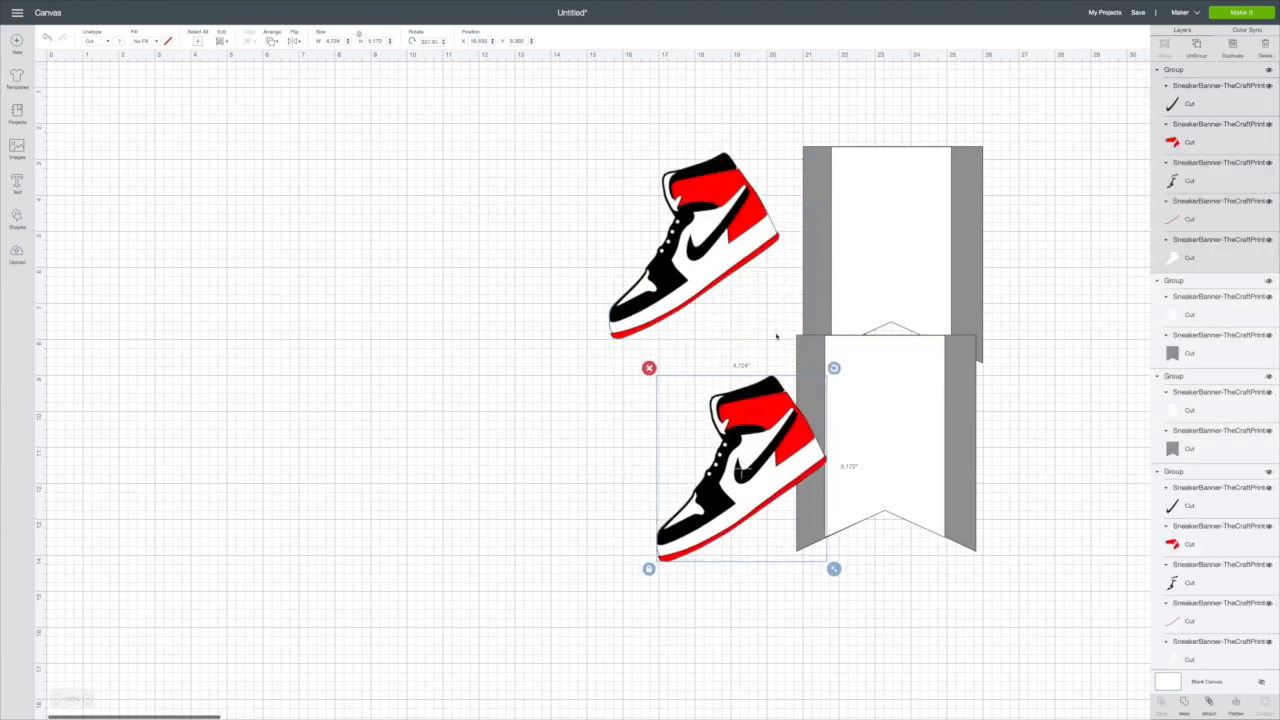
Step: Copy and paste the upper pennant group, then move the new copy to the empty left part of the canvas
click(891, 214)
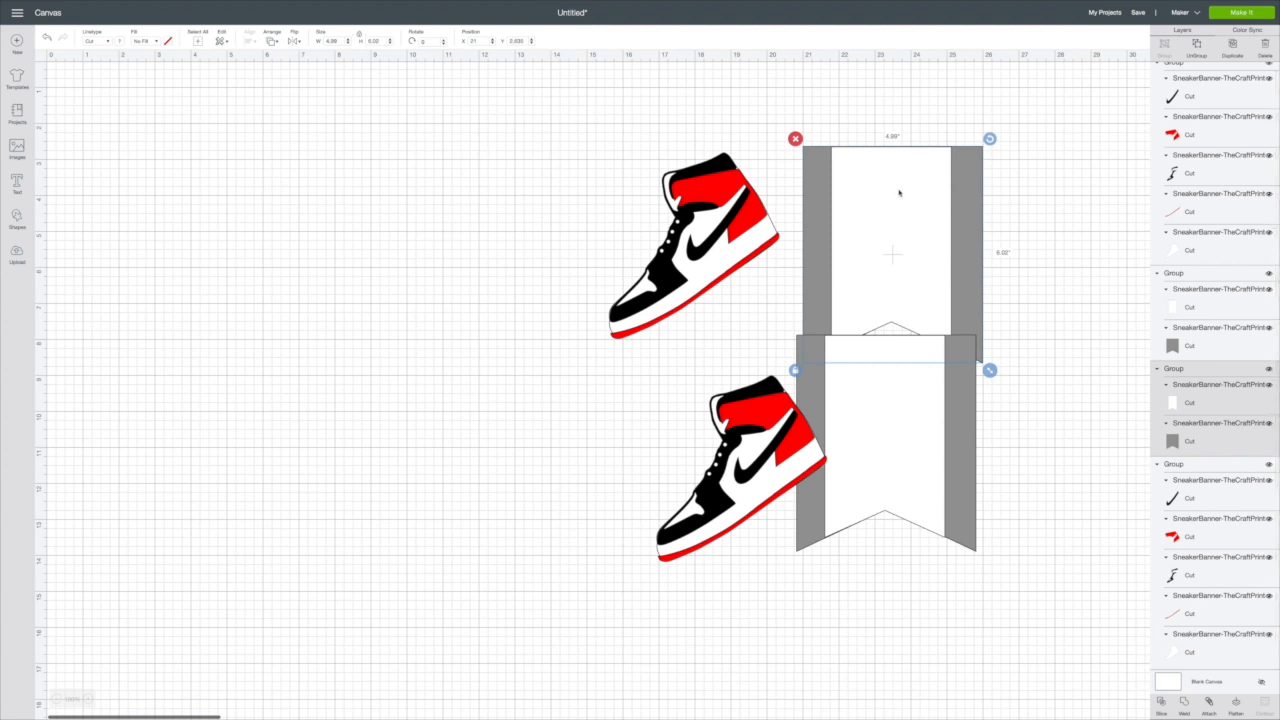
right_click(899, 191)
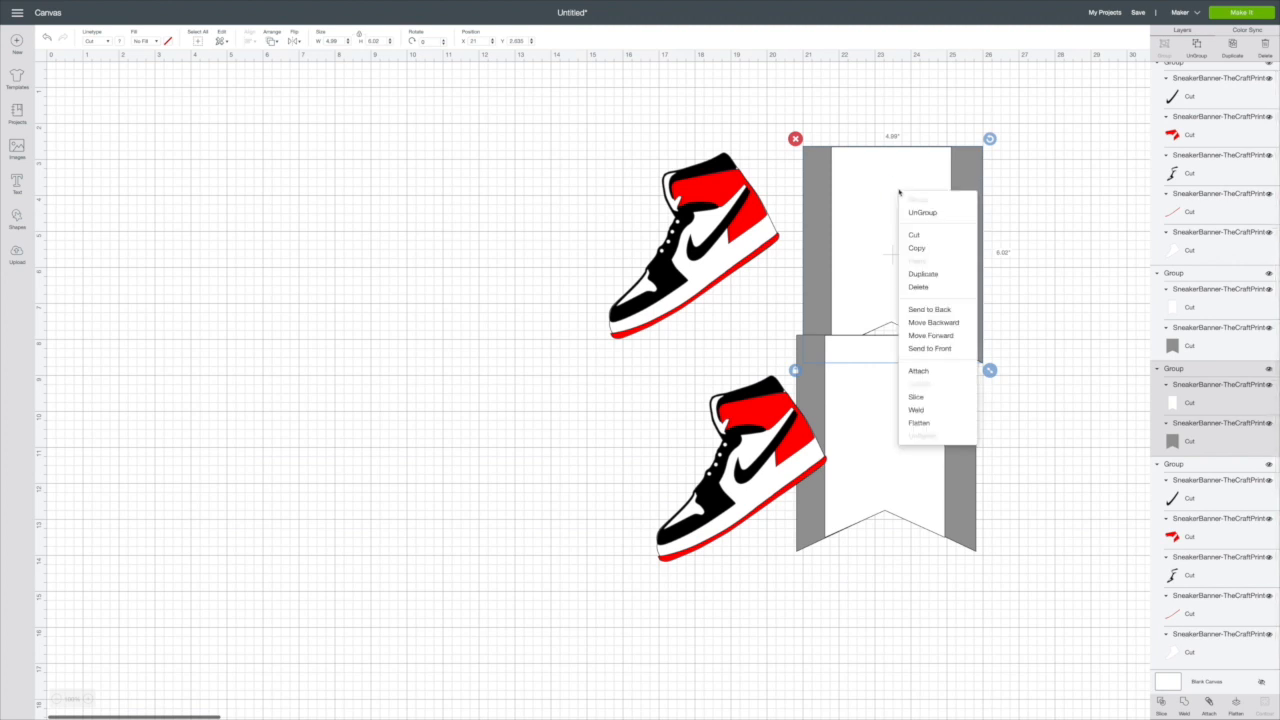
click(931, 247)
key(ctrl+v)
drag(894, 271, 241, 228)
Step: Duplicate the pennant group on the left of the canvas and place the copy directly beside it
right_click(272, 234)
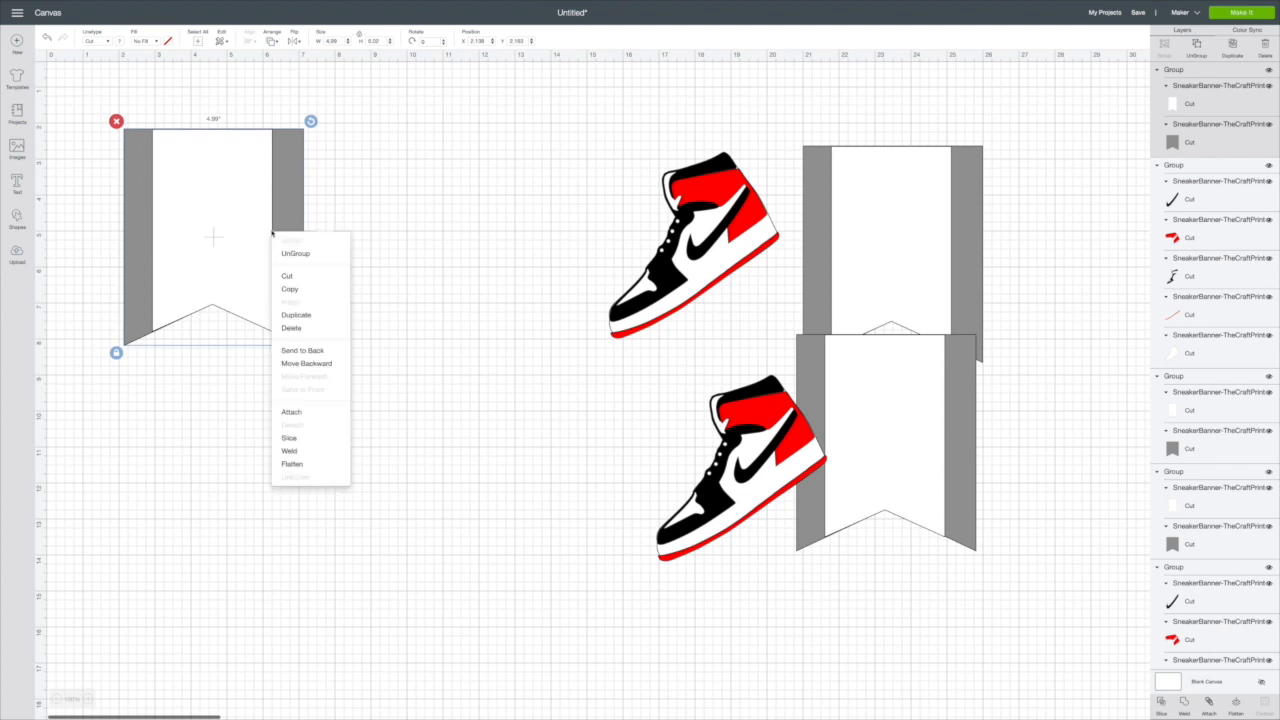
click(300, 315)
drag(257, 243, 438, 229)
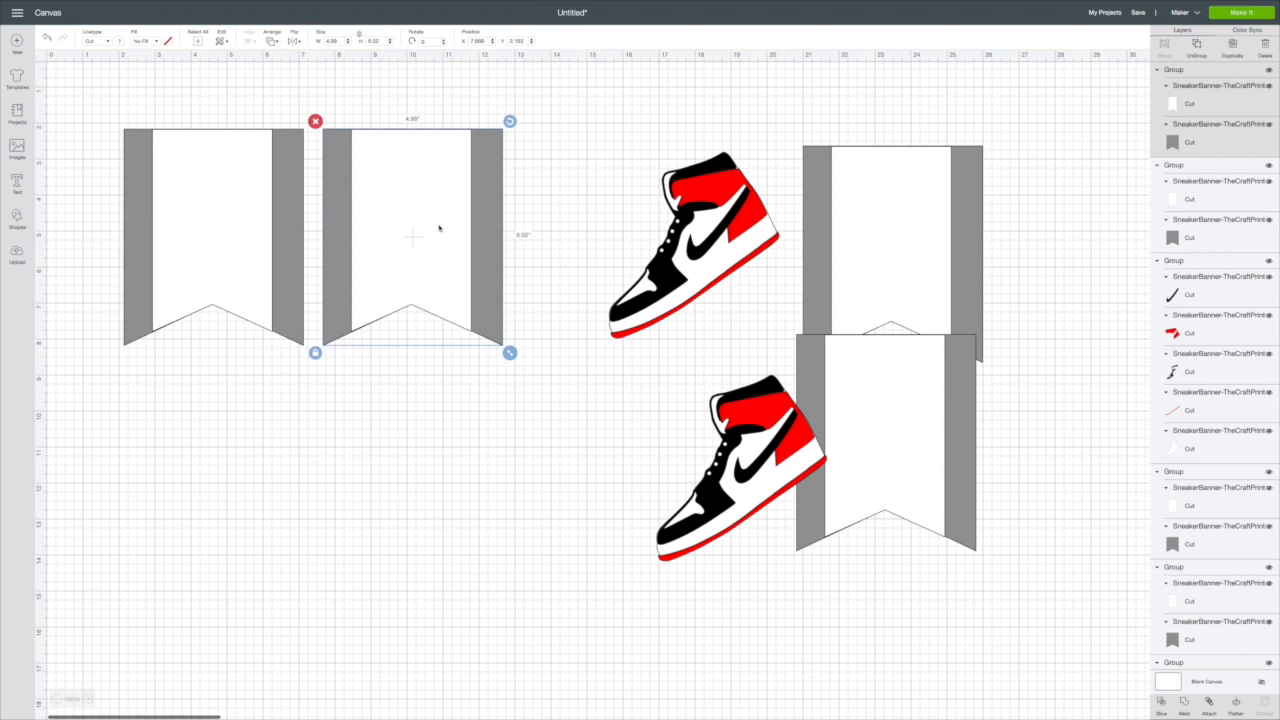
scroll(438, 229, right, 1)
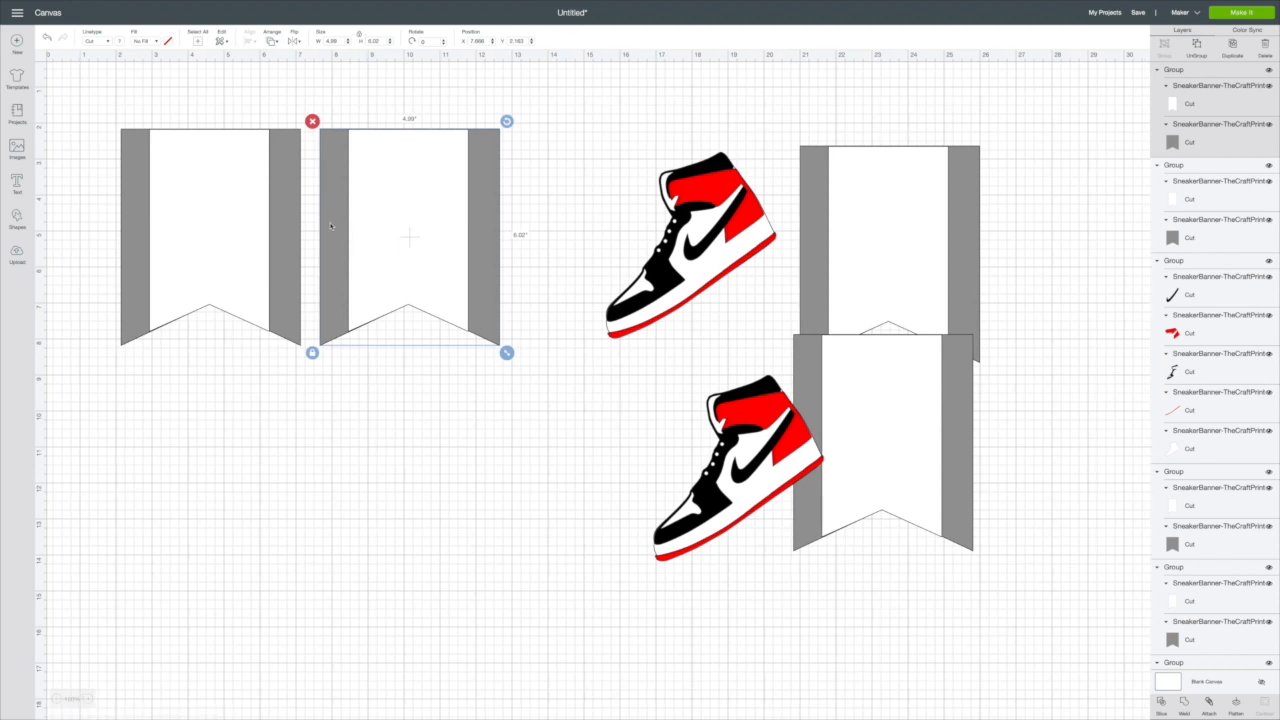
Step: Add the text HE and place it below the two pennants on the left of the canvas
scroll(300, 225, left, 1)
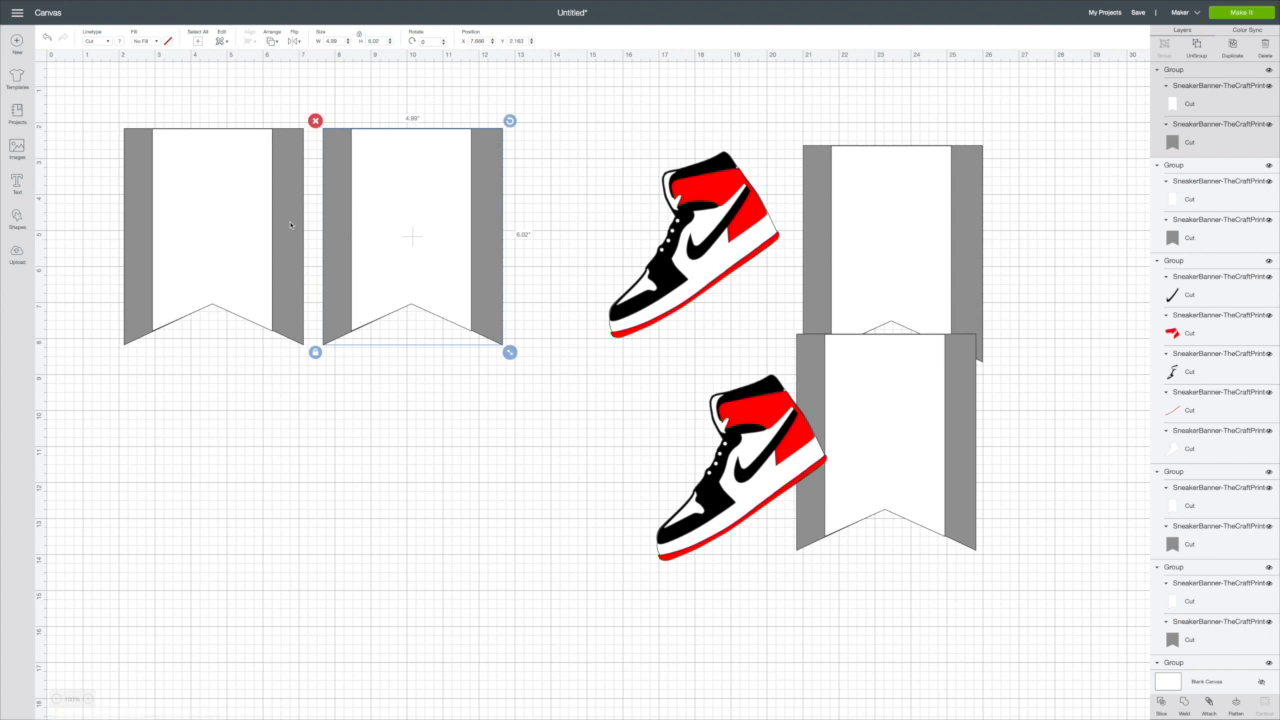
click(17, 184)
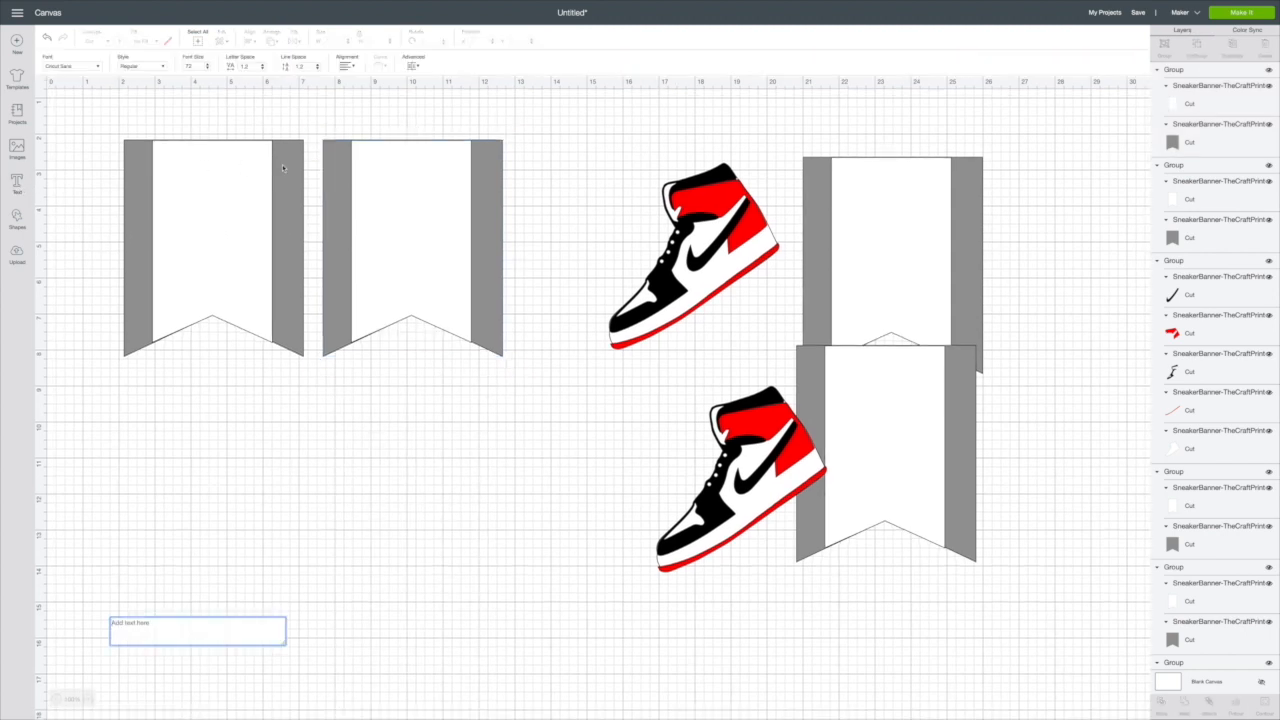
text(HI)
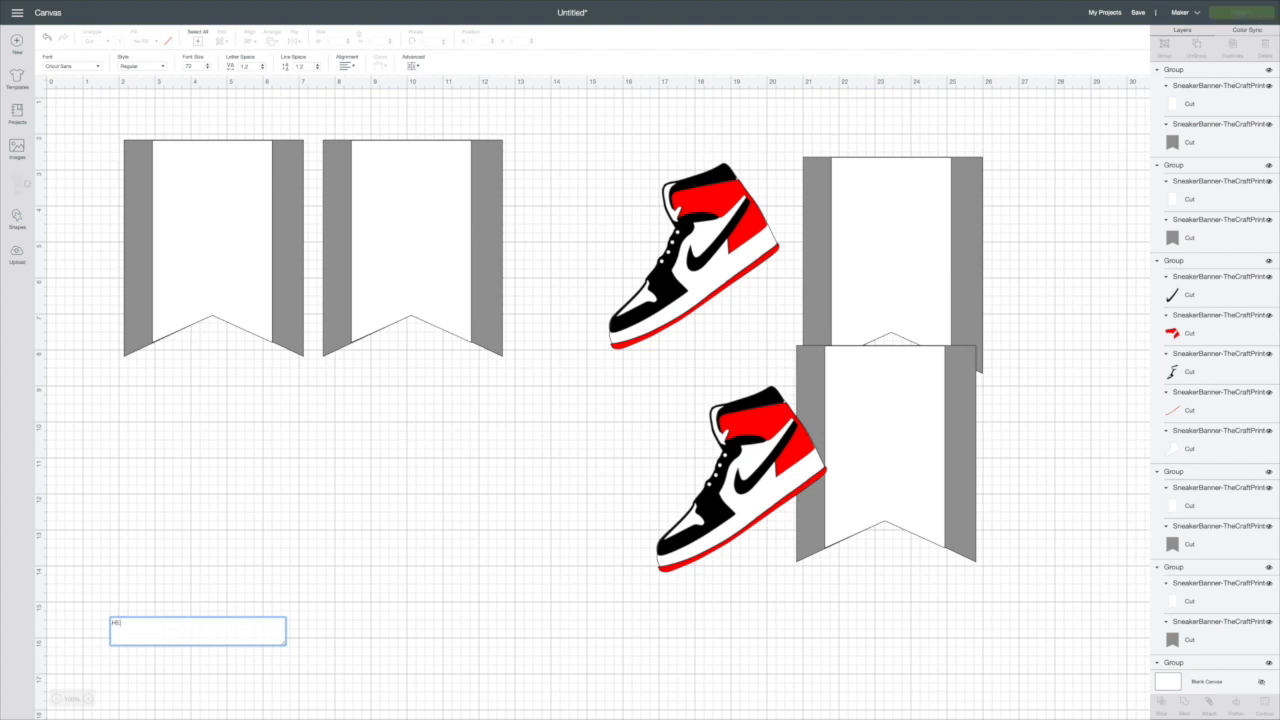
click(100, 67)
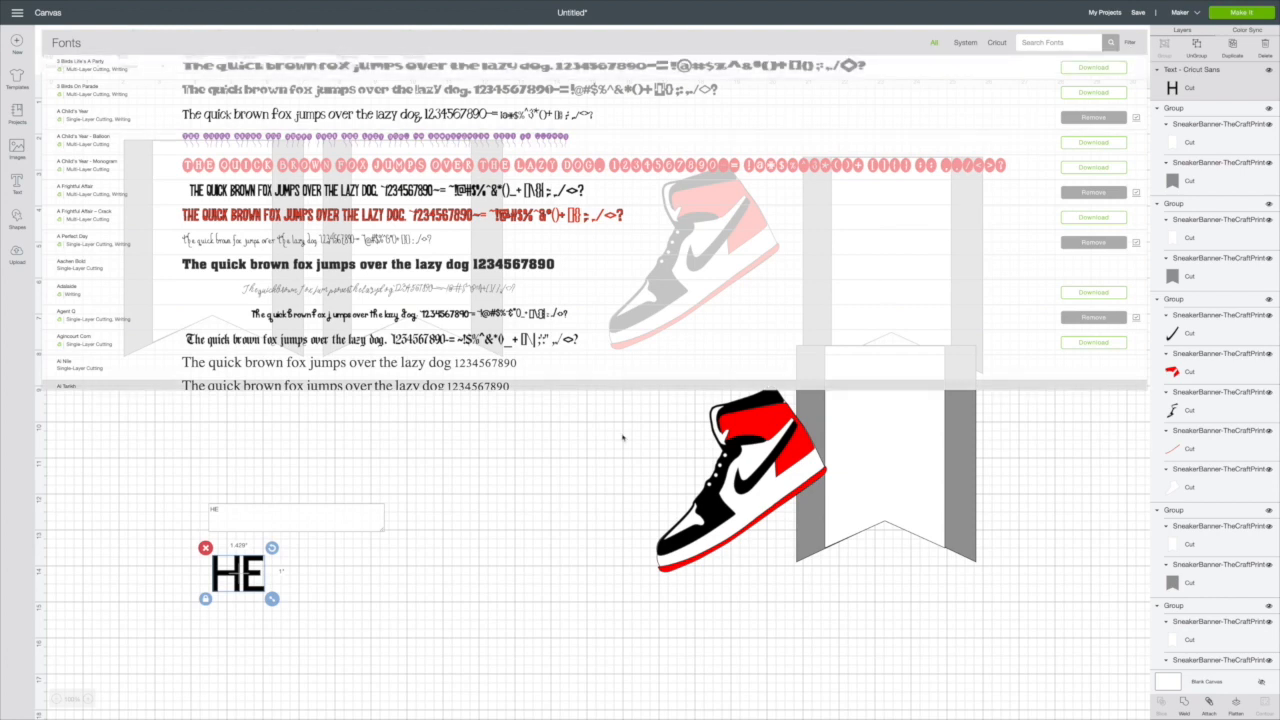
click(471, 531)
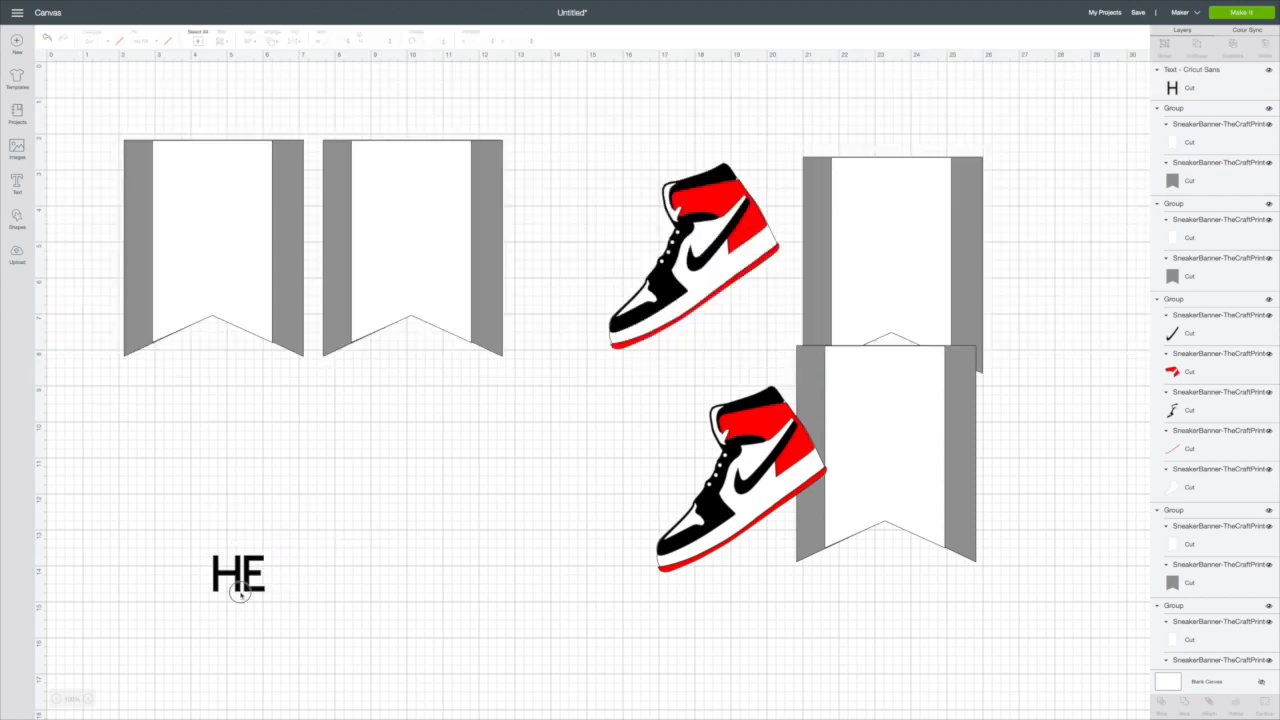
drag(260, 572, 330, 465)
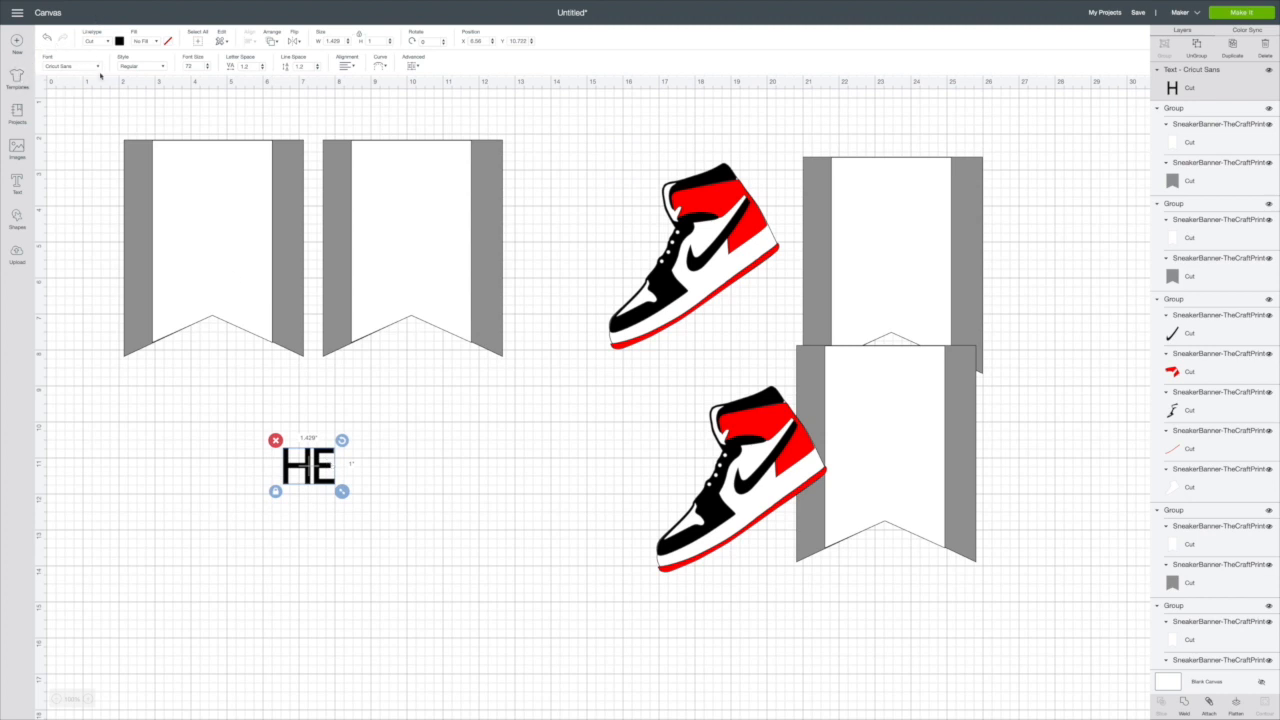
Step: Filter the font list for the HE text to multi-layer fonts and browse the choices
click(97, 66)
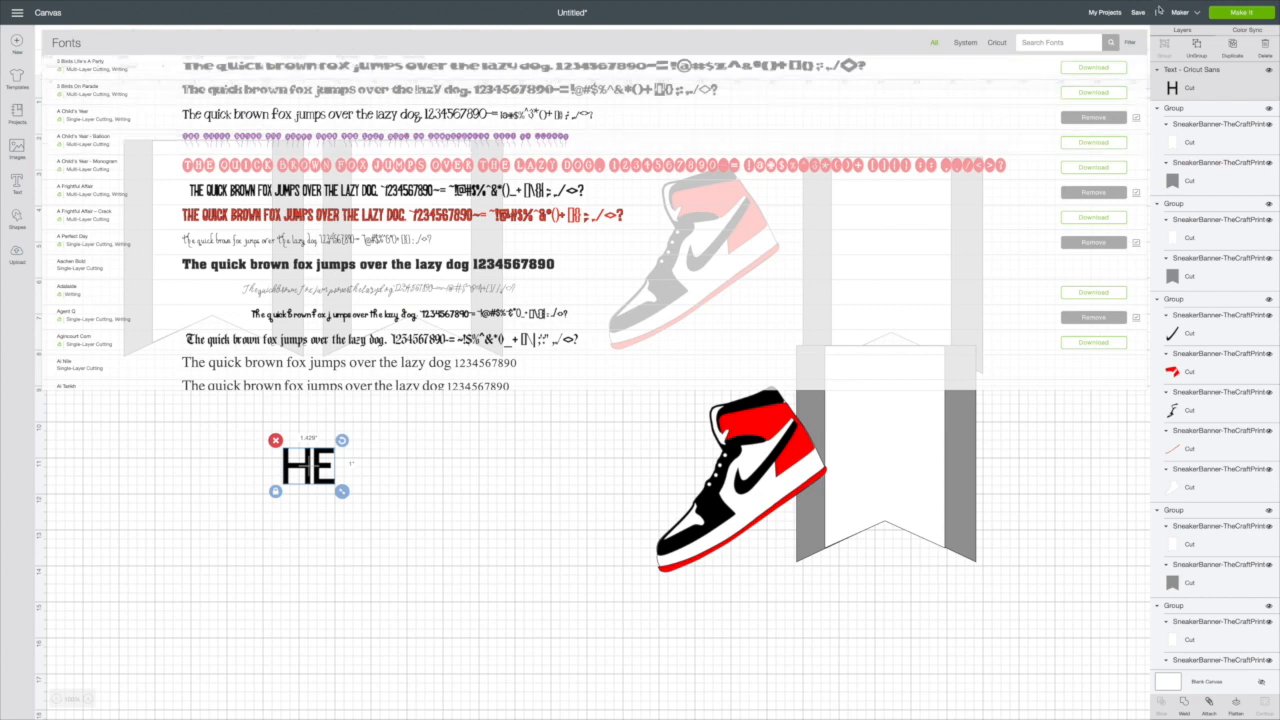
click(1129, 44)
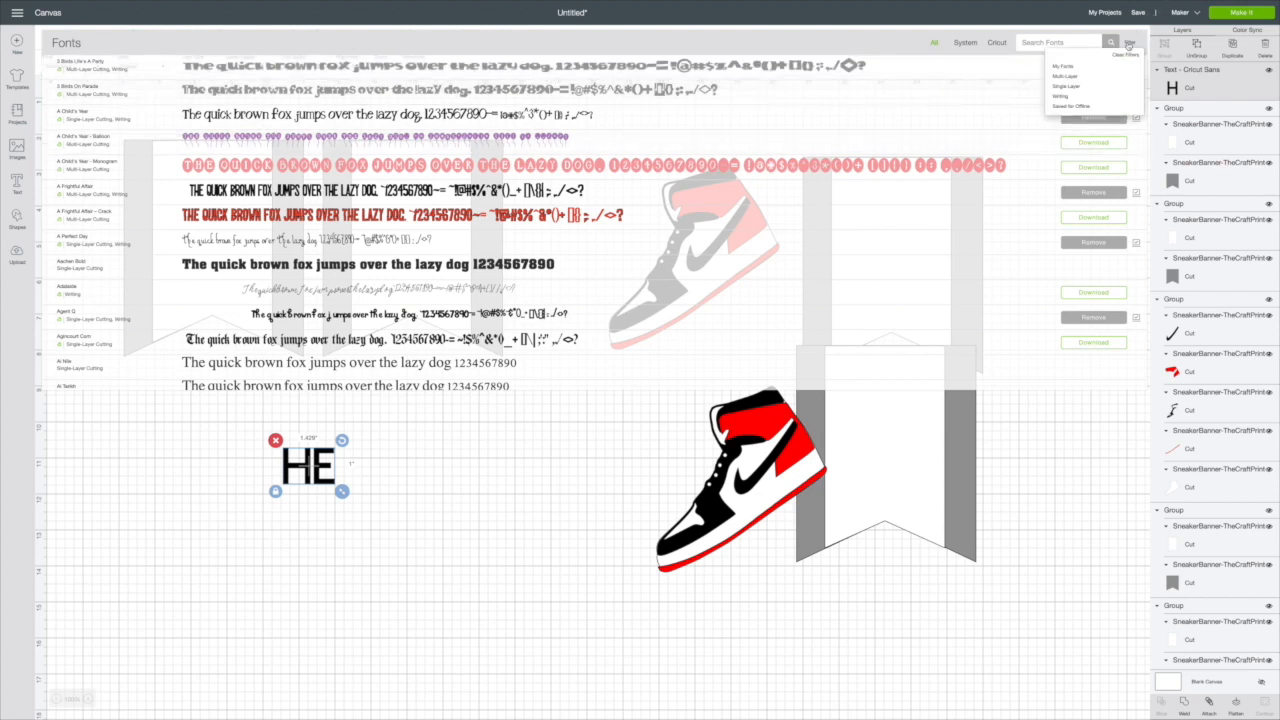
click(1063, 80)
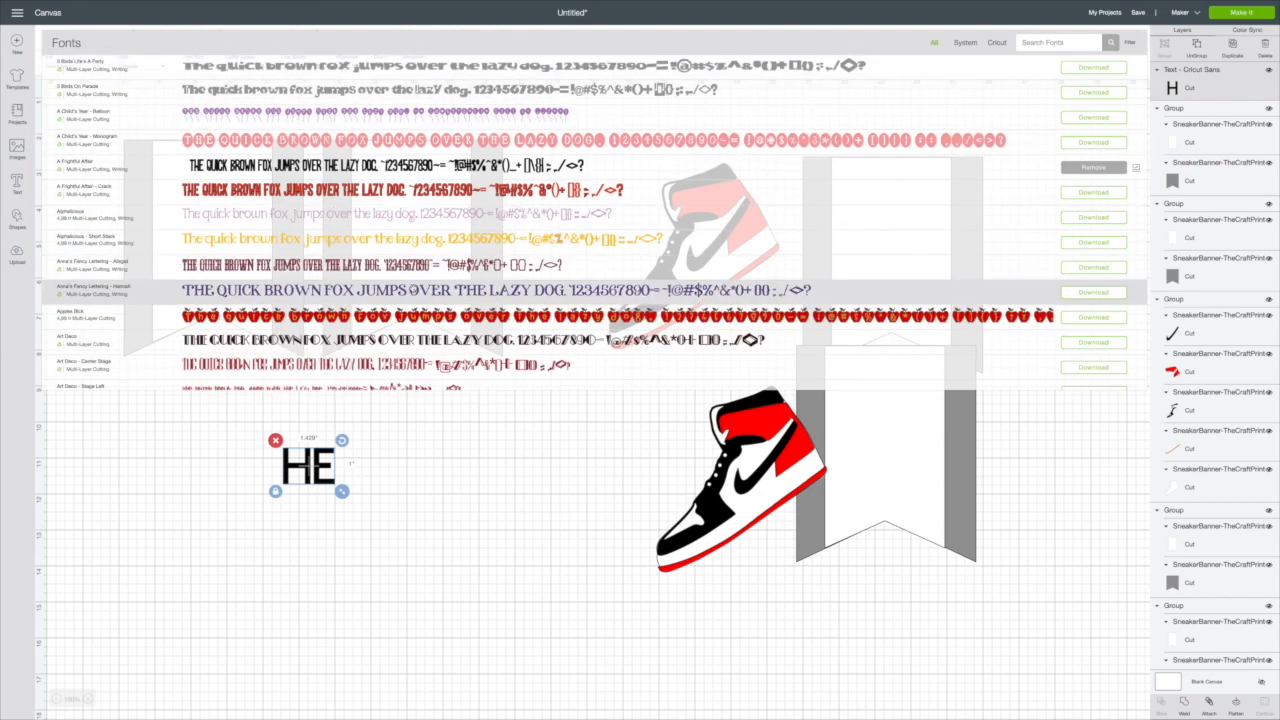
scroll(411, 264, down, 3)
scroll(411, 262, down, 4)
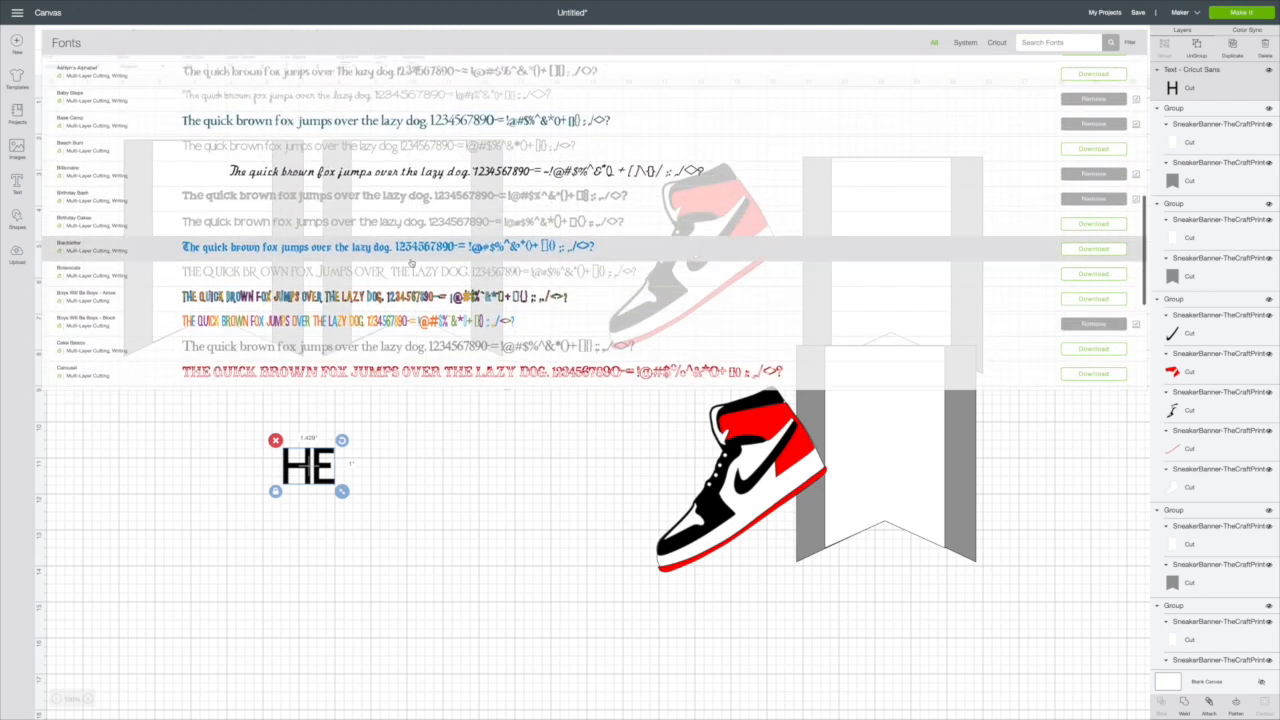
scroll(411, 263, down, 4)
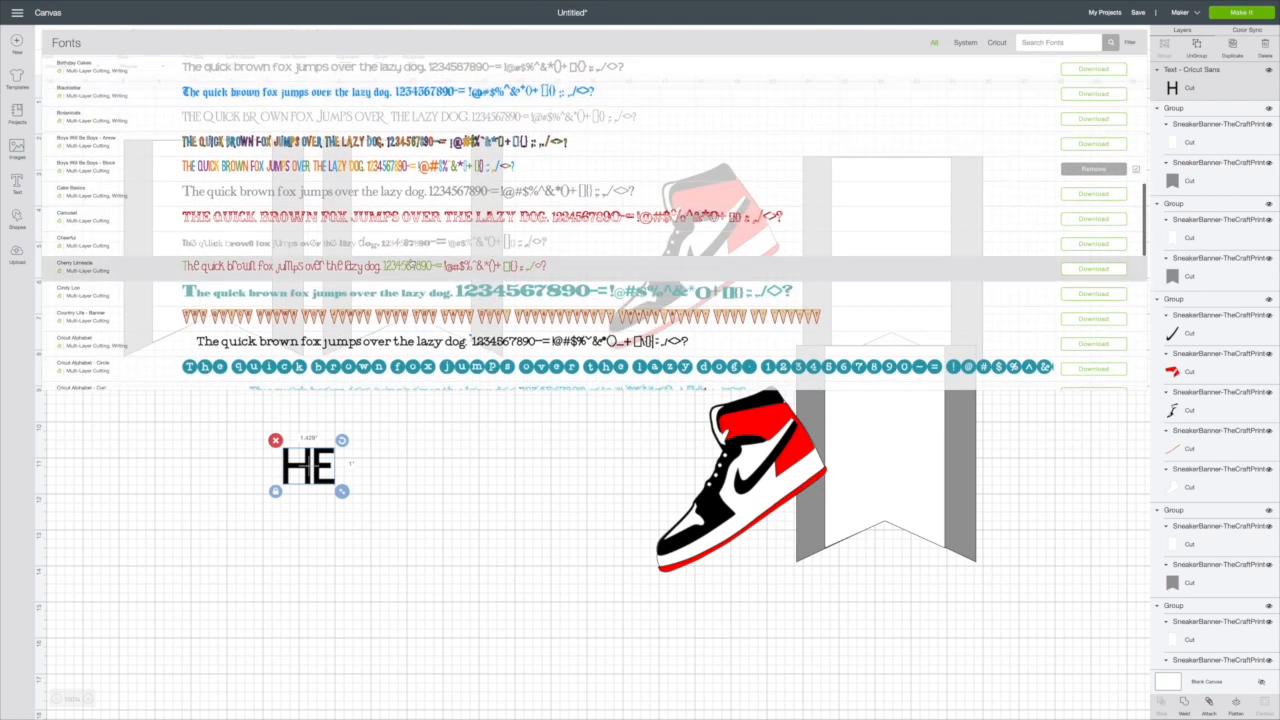
scroll(411, 263, down, 4)
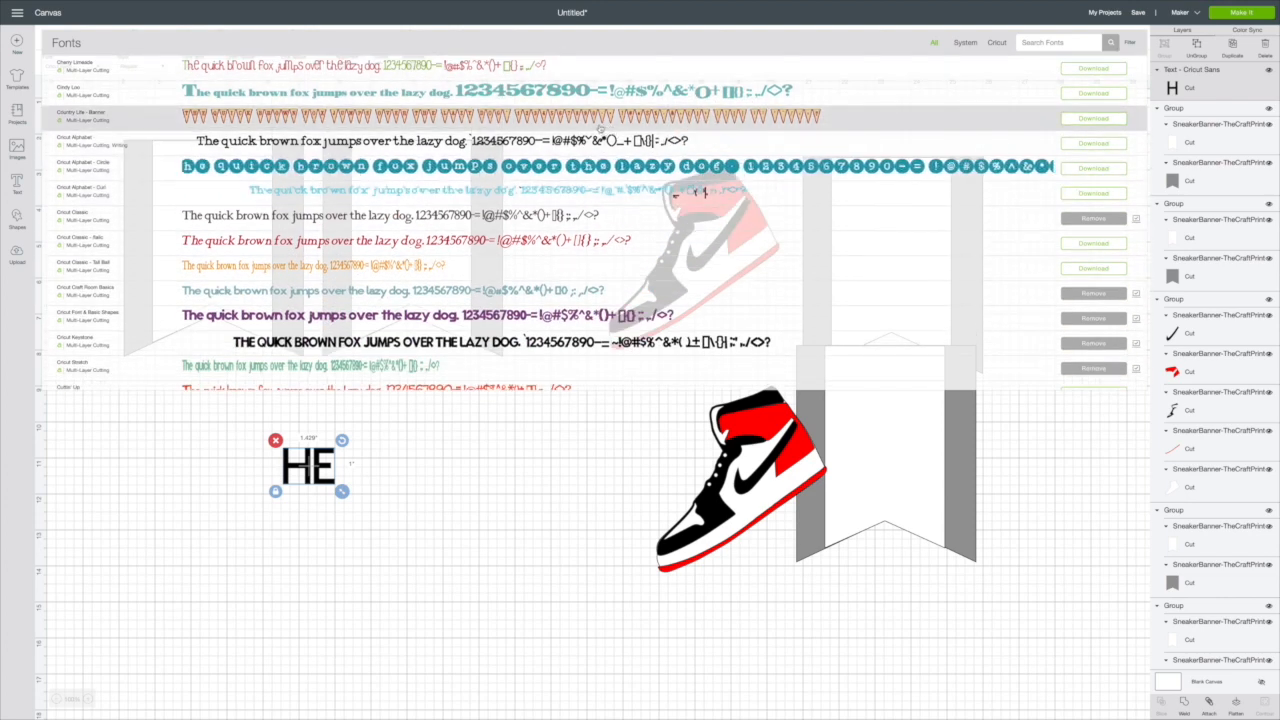
Step: Search the fonts for CRICUT and apply Cricut Classic to the HE text
click(1030, 42)
text(CRICUT)
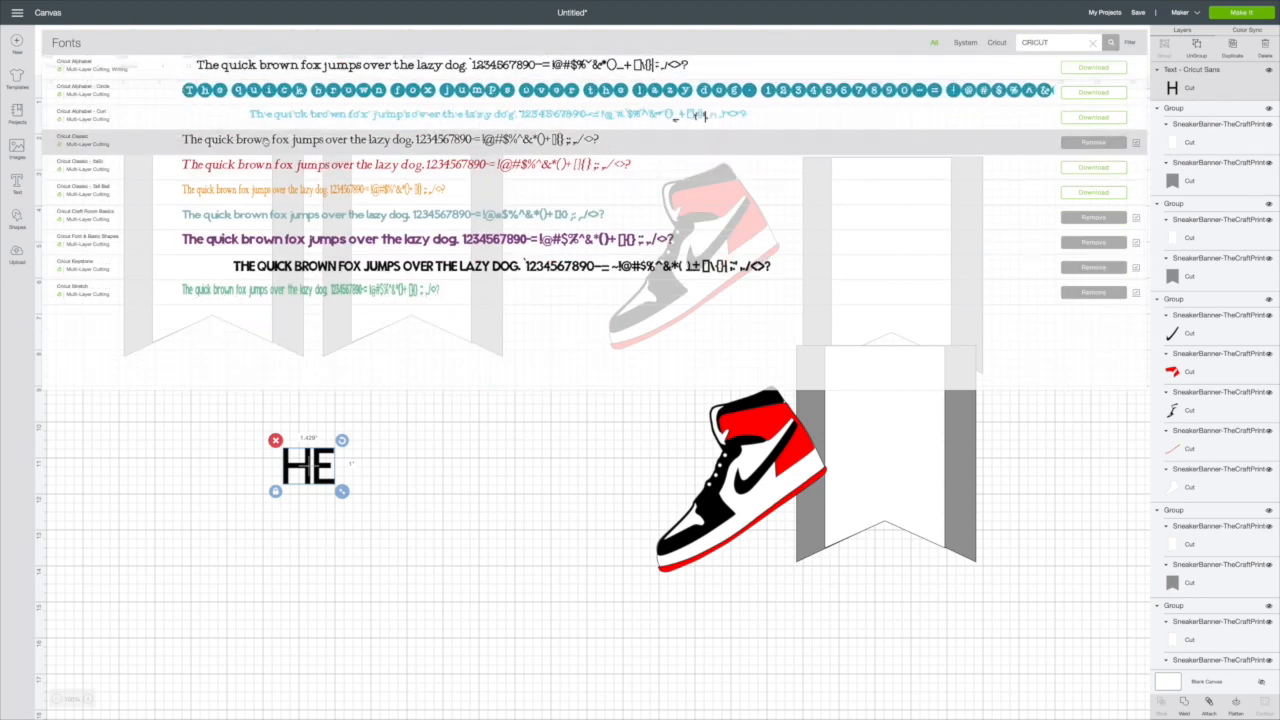
click(265, 141)
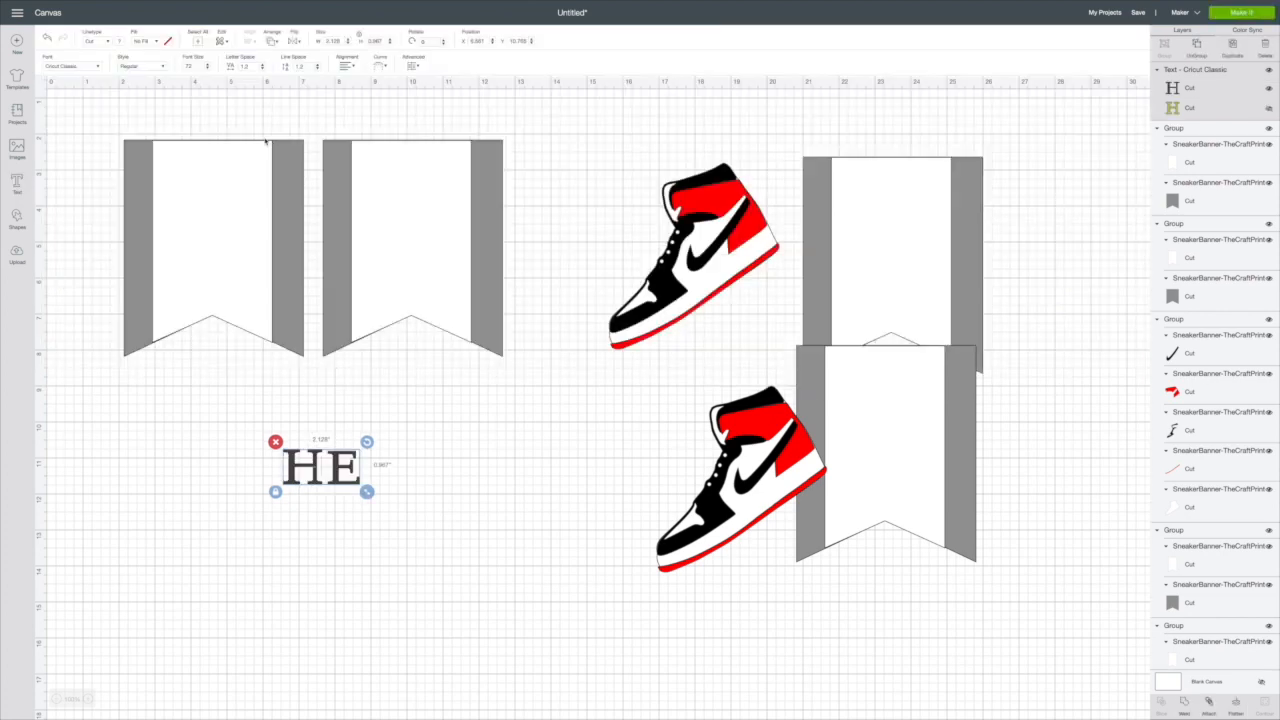
Step: Enlarge the HE text to about 6.8 inches wide and show its hidden outline layer
drag(333, 482, 503, 520)
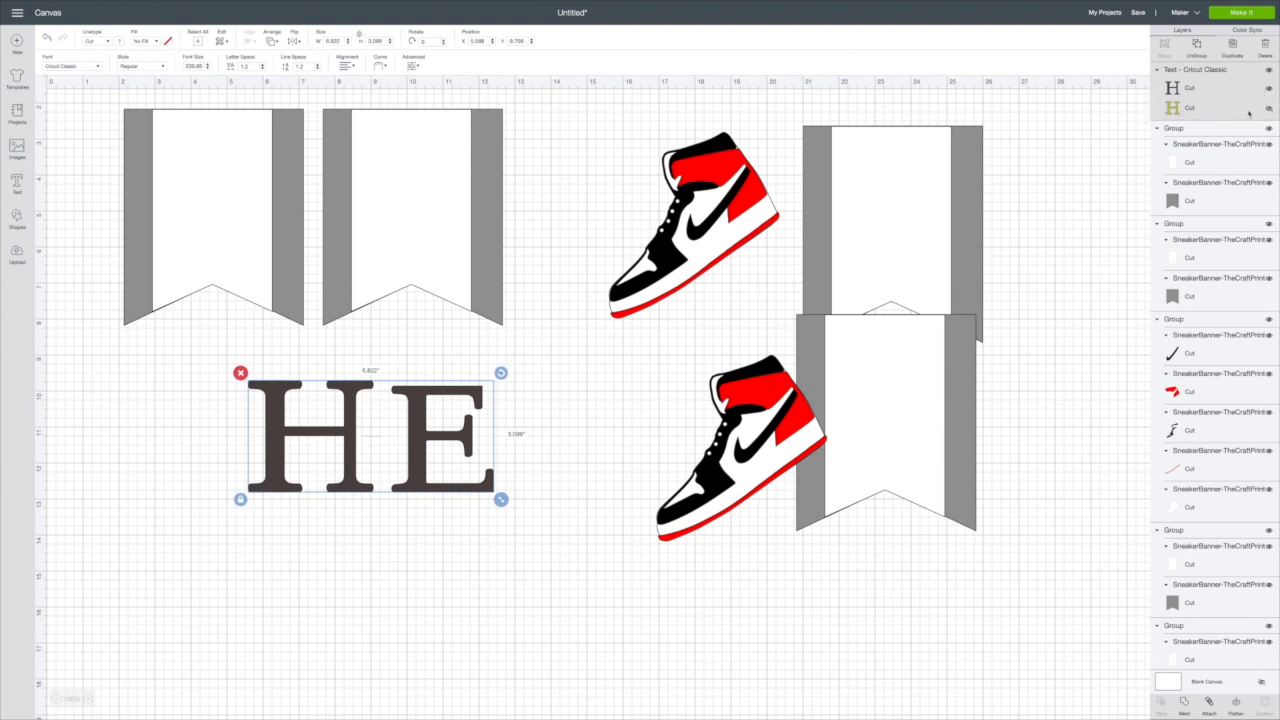
click(1270, 108)
drag(433, 439, 422, 426)
scroll(436, 386, down, 1)
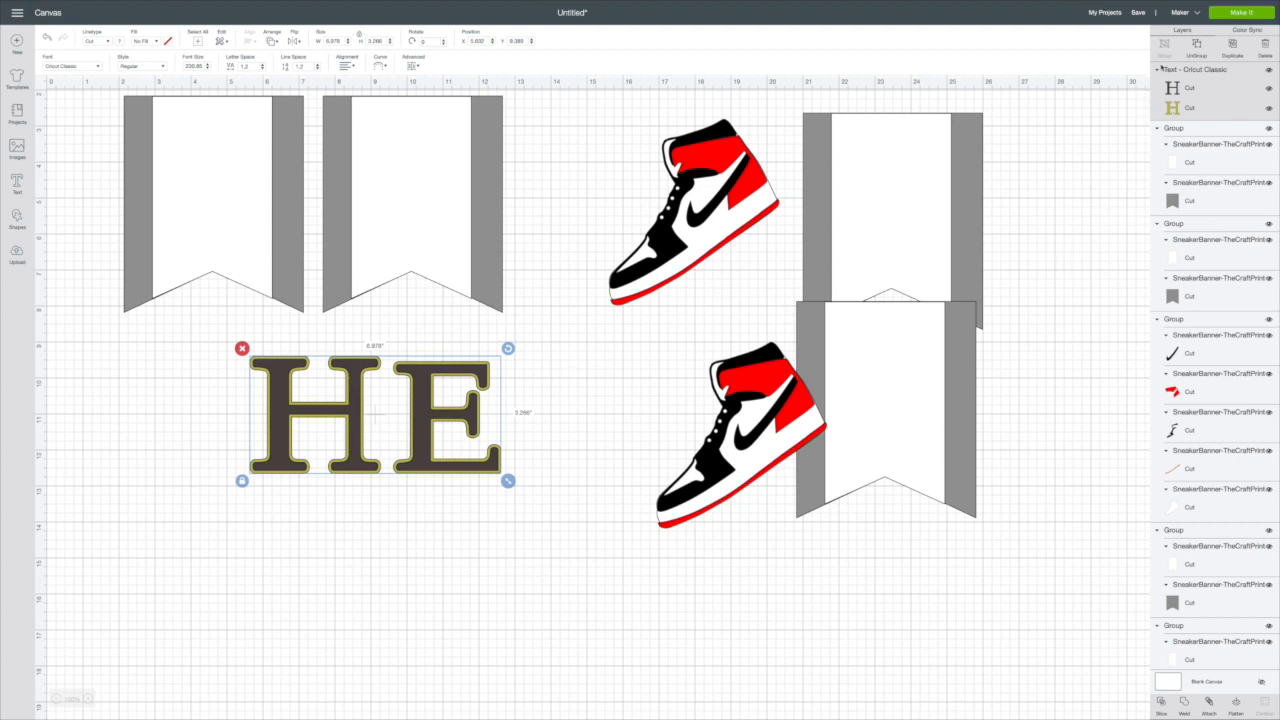
Step: Color the outline layer of the HE text black and its top letter layer red
click(1180, 107)
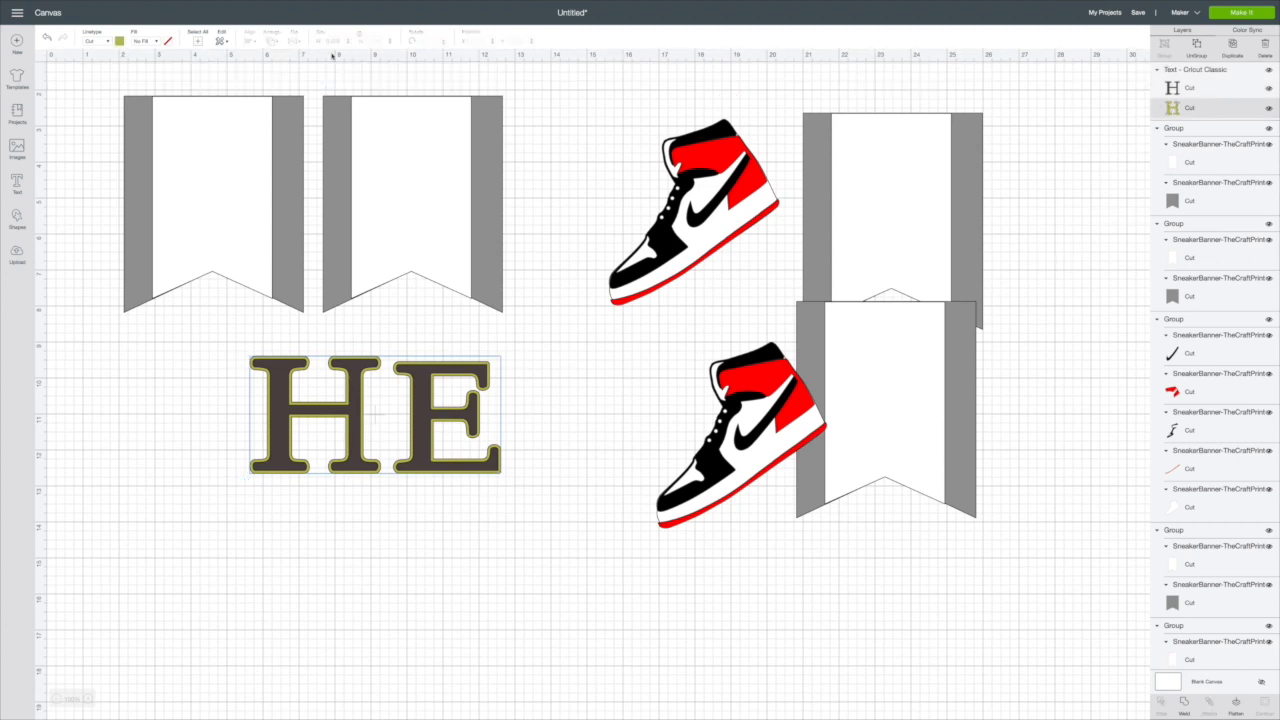
click(119, 42)
click(154, 77)
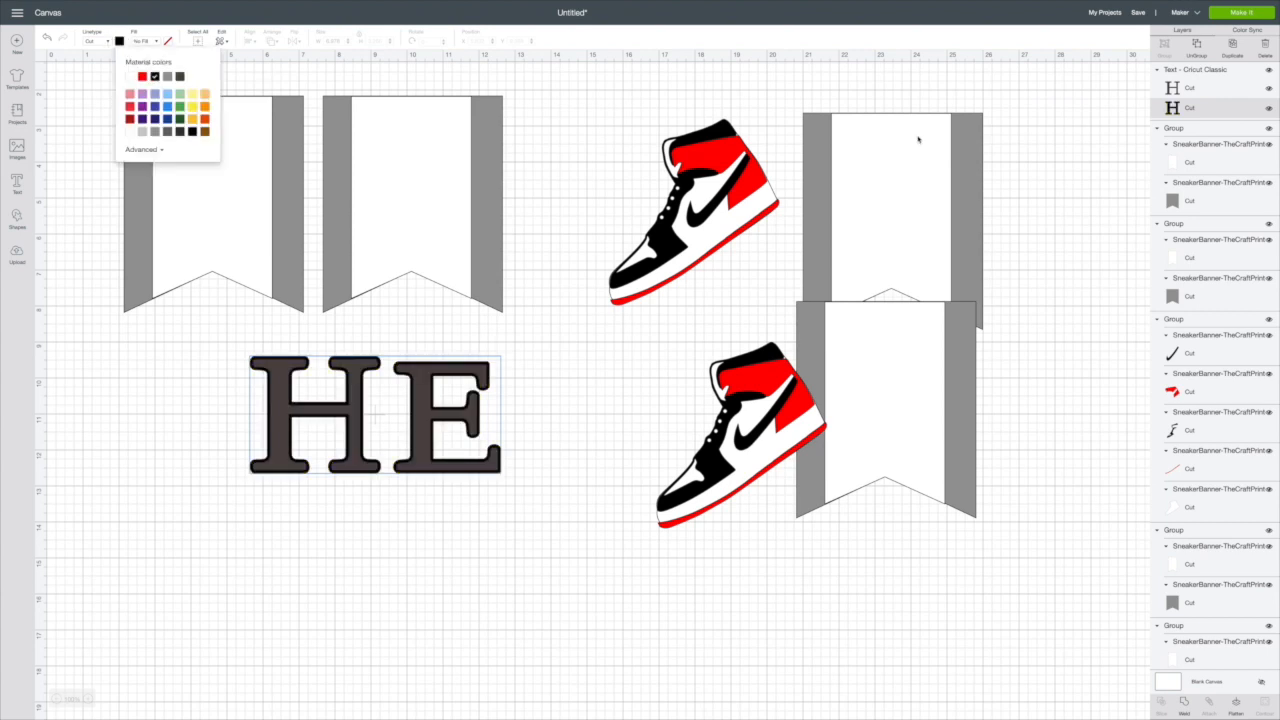
click(1175, 88)
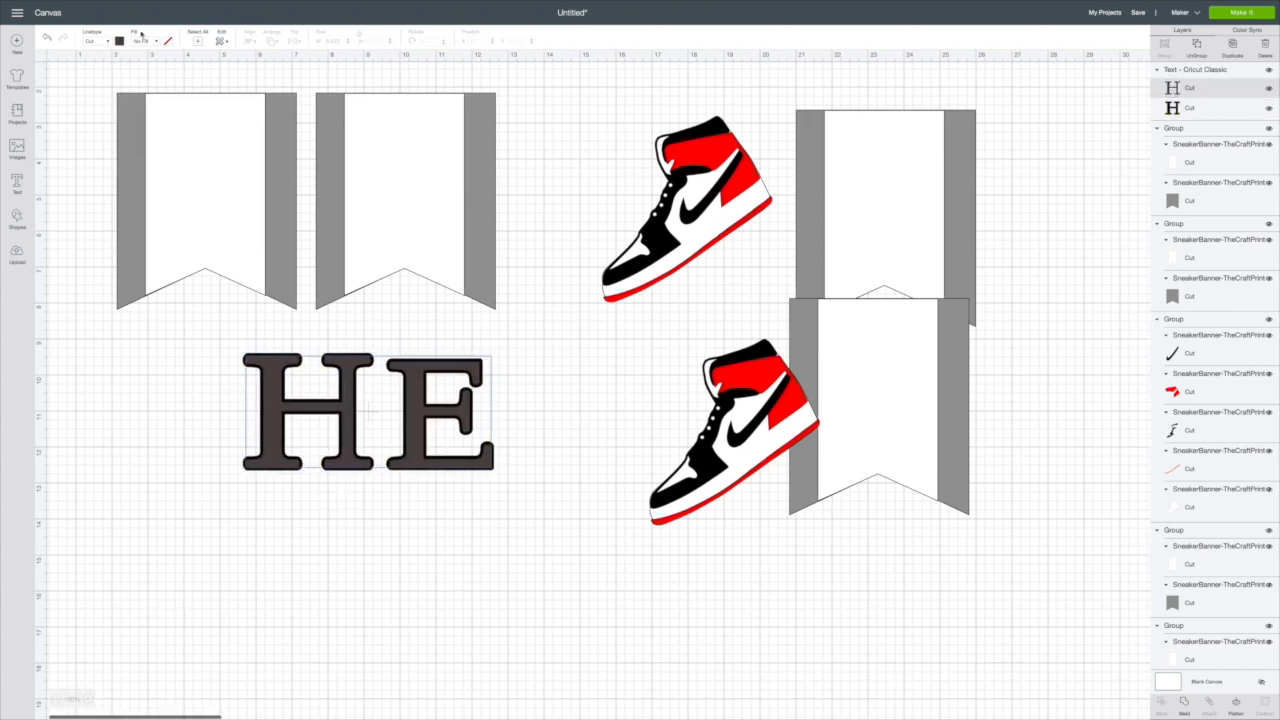
click(119, 42)
click(143, 77)
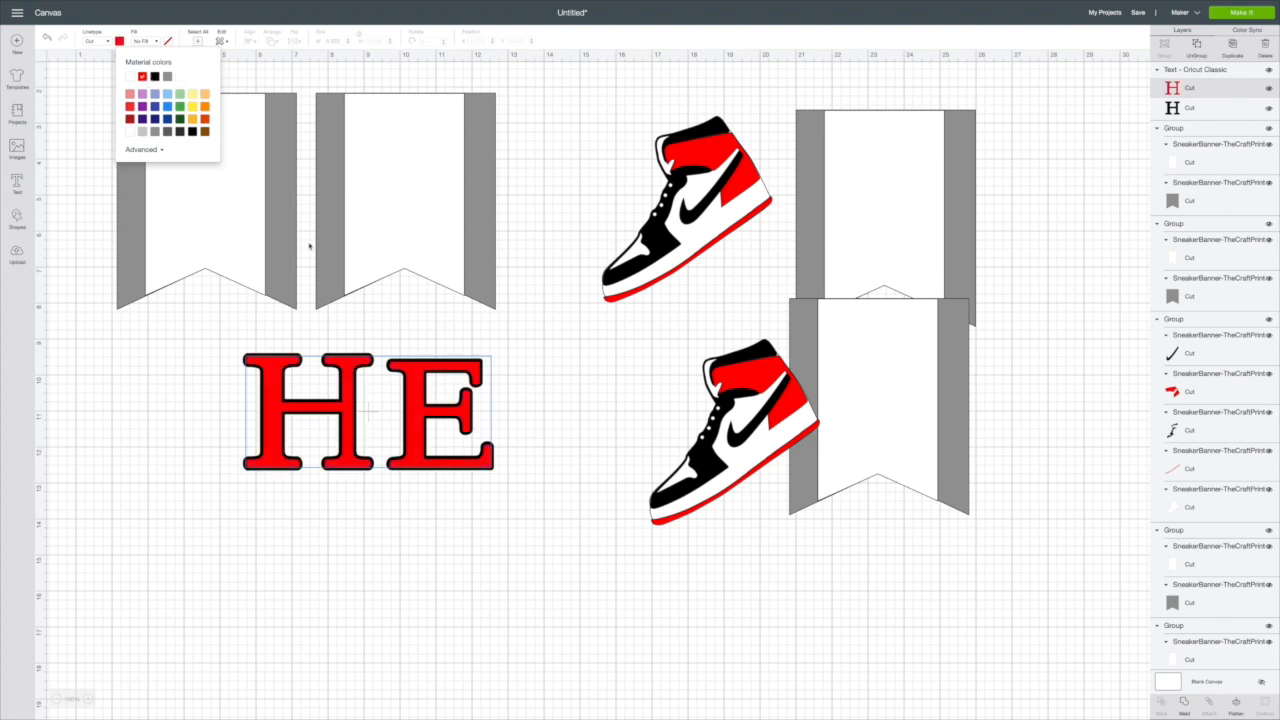
Step: Resize the HE text to about 9.4 inches wide by fitting it over the two left pennants, then place it below them
drag(436, 452, 347, 415)
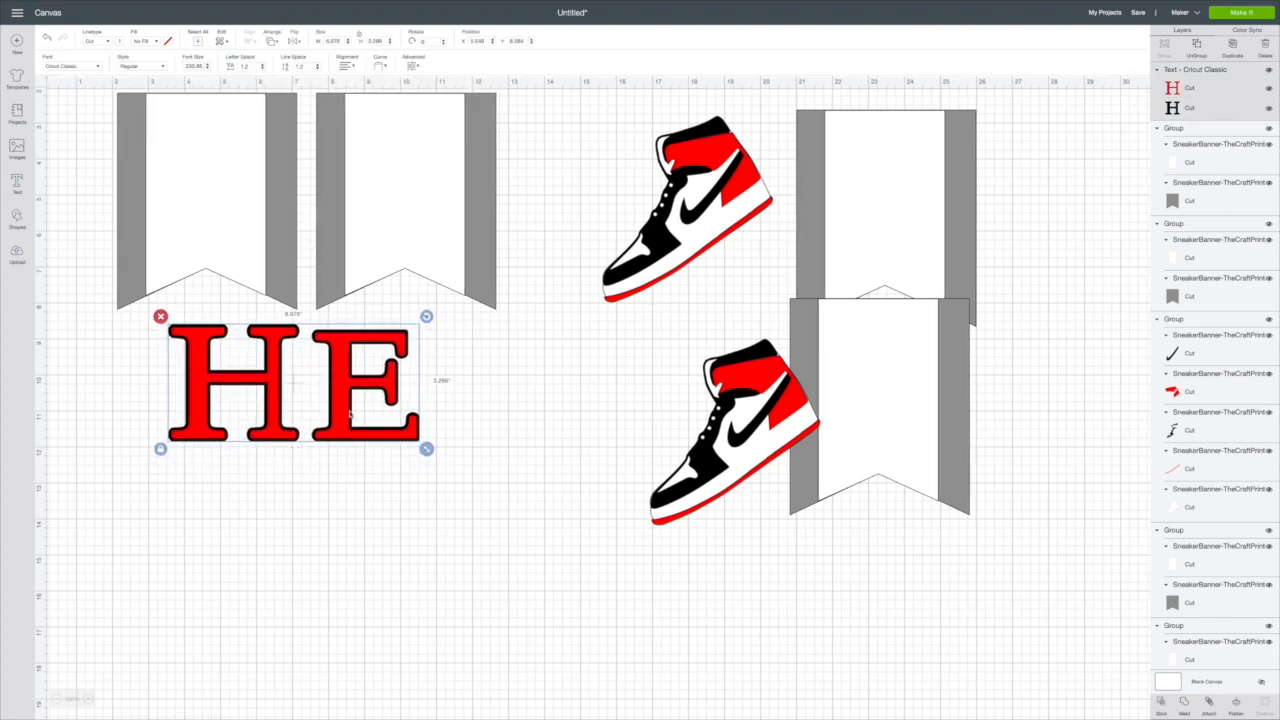
drag(427, 449, 519, 477)
drag(417, 468, 366, 253)
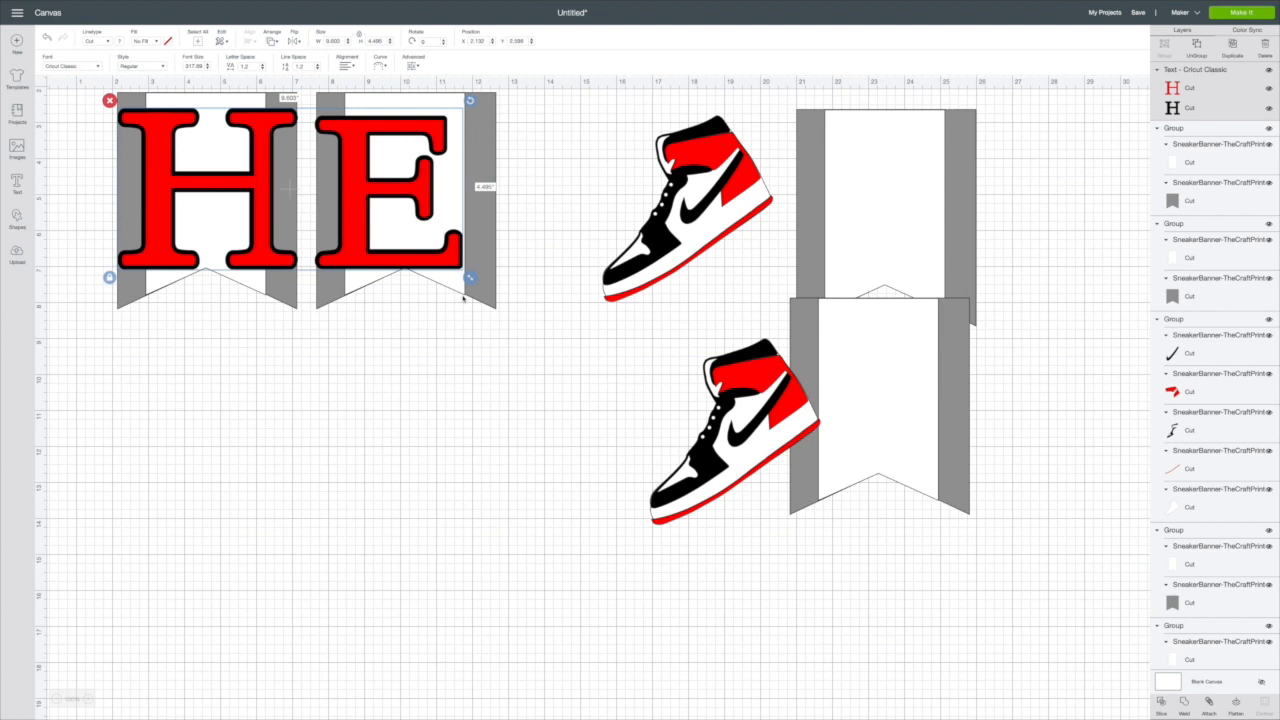
drag(469, 278, 462, 275)
scroll(430, 276, right, 1)
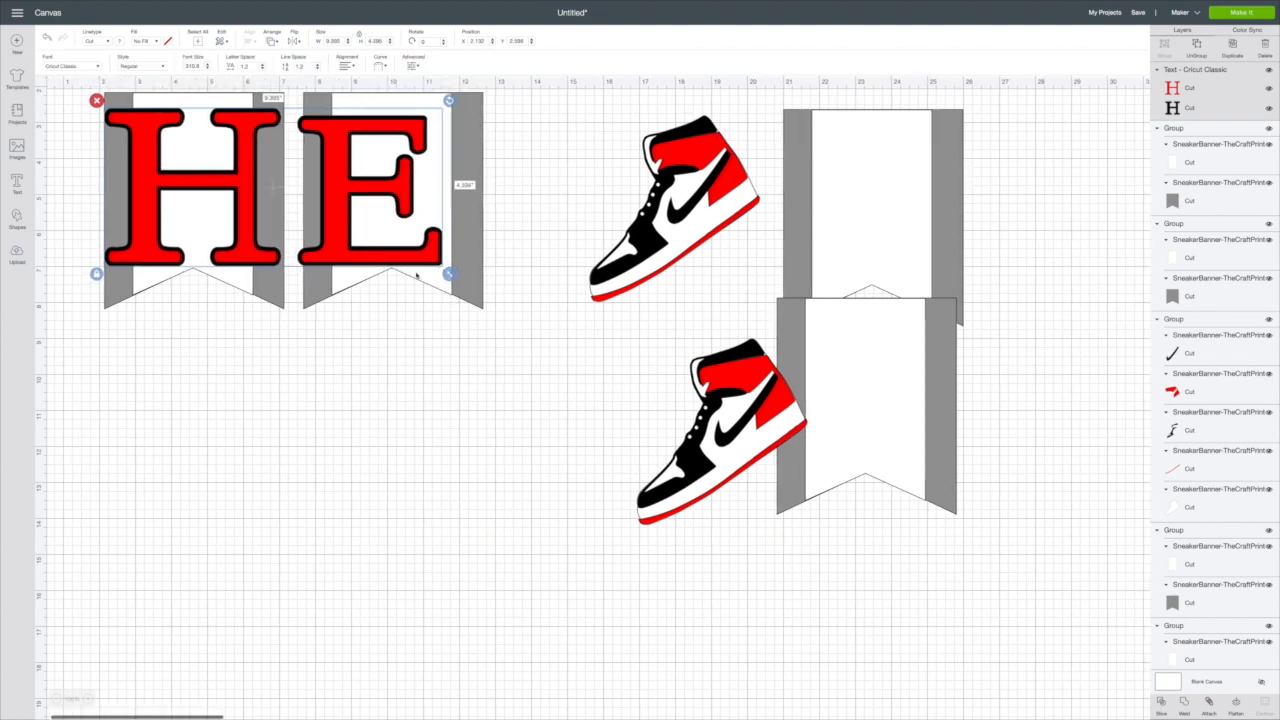
drag(366, 256, 377, 522)
scroll(446, 414, left, 1)
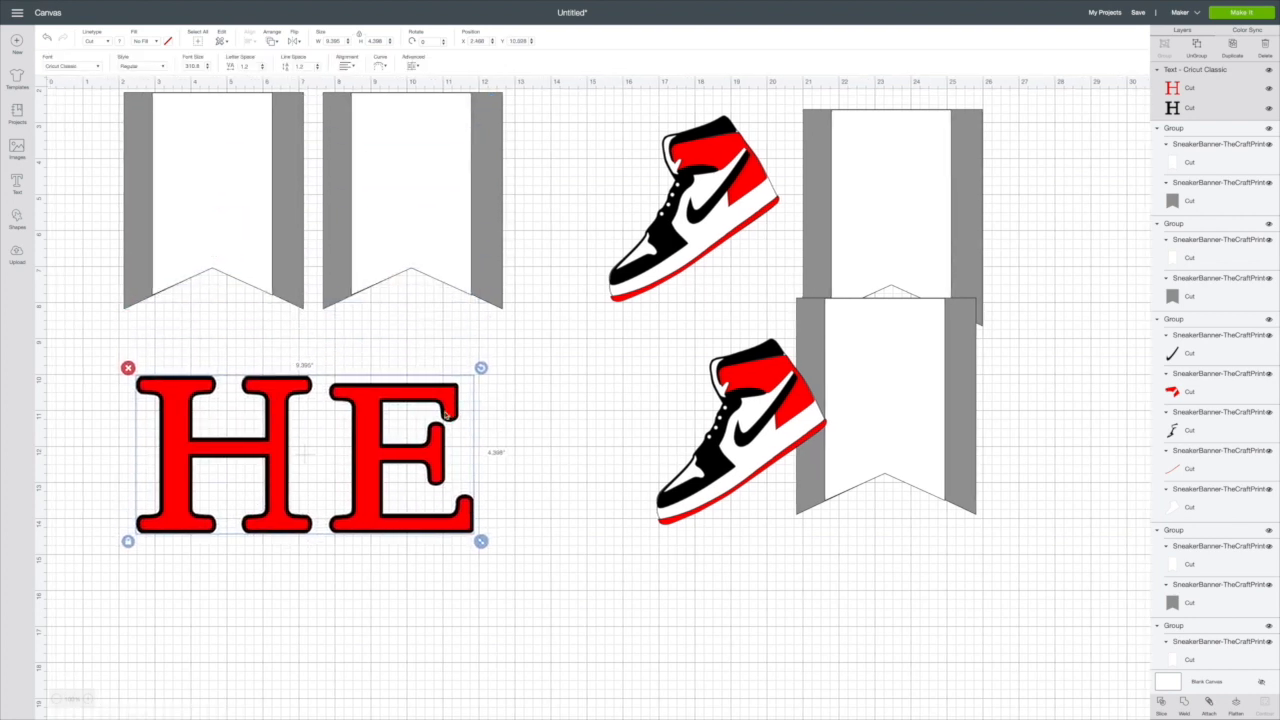
Step: Ungroup the layered HE text and move its red layer below the black one
drag(381, 436, 384, 365)
scroll(596, 438, down, 1)
click(1198, 54)
scroll(800, 180, right, 1)
scroll(430, 312, up, 1)
drag(367, 362, 367, 540)
Step: Ungroup the black HE and the red HE into separate letters
click(365, 430)
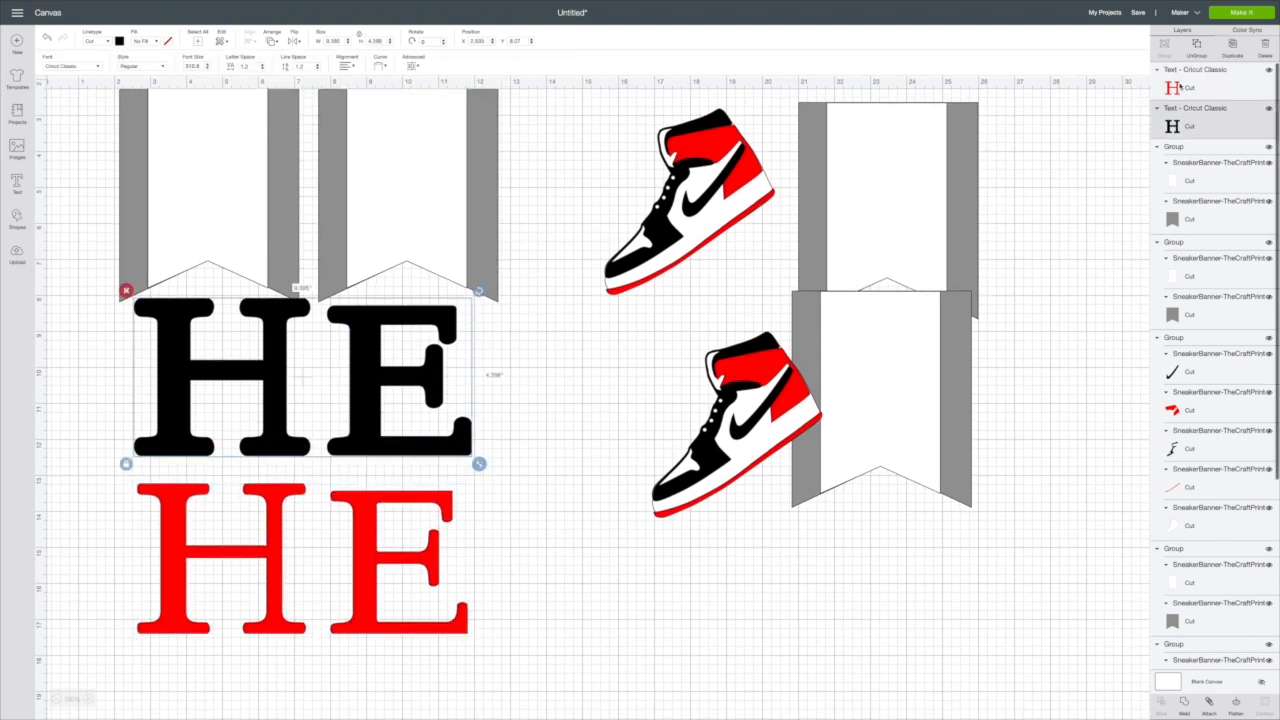
click(1197, 49)
scroll(427, 524, up, 1)
click(427, 524)
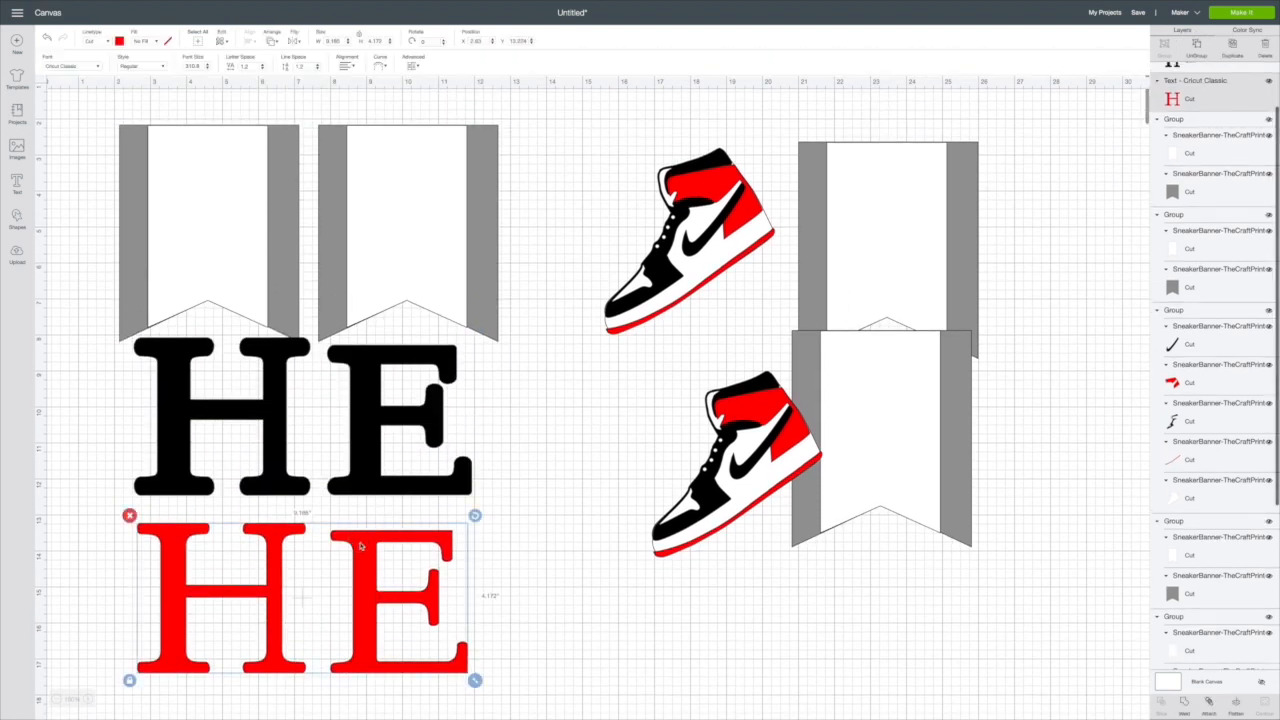
key(Delete)
key(ctrl+z)
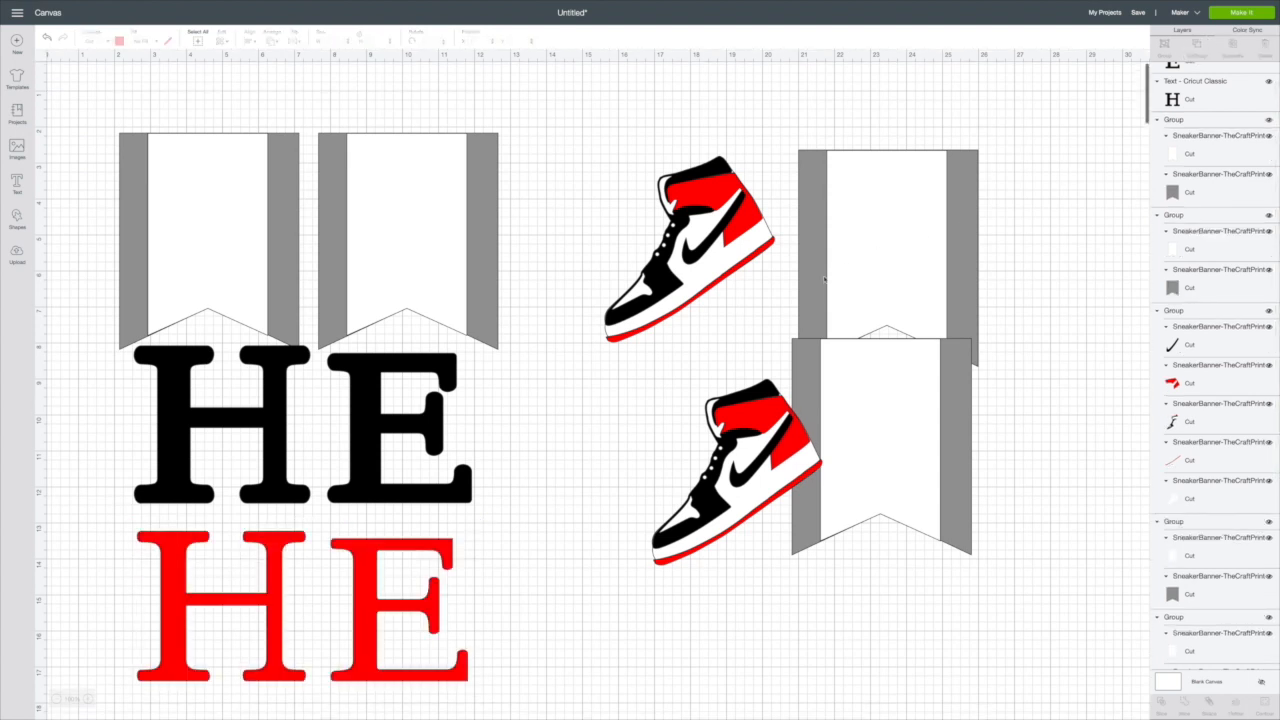
Step: Add a new text with the person's first name in capitals and enlarge it to about 21.5 inches wide
scroll(1046, 261, down, 1)
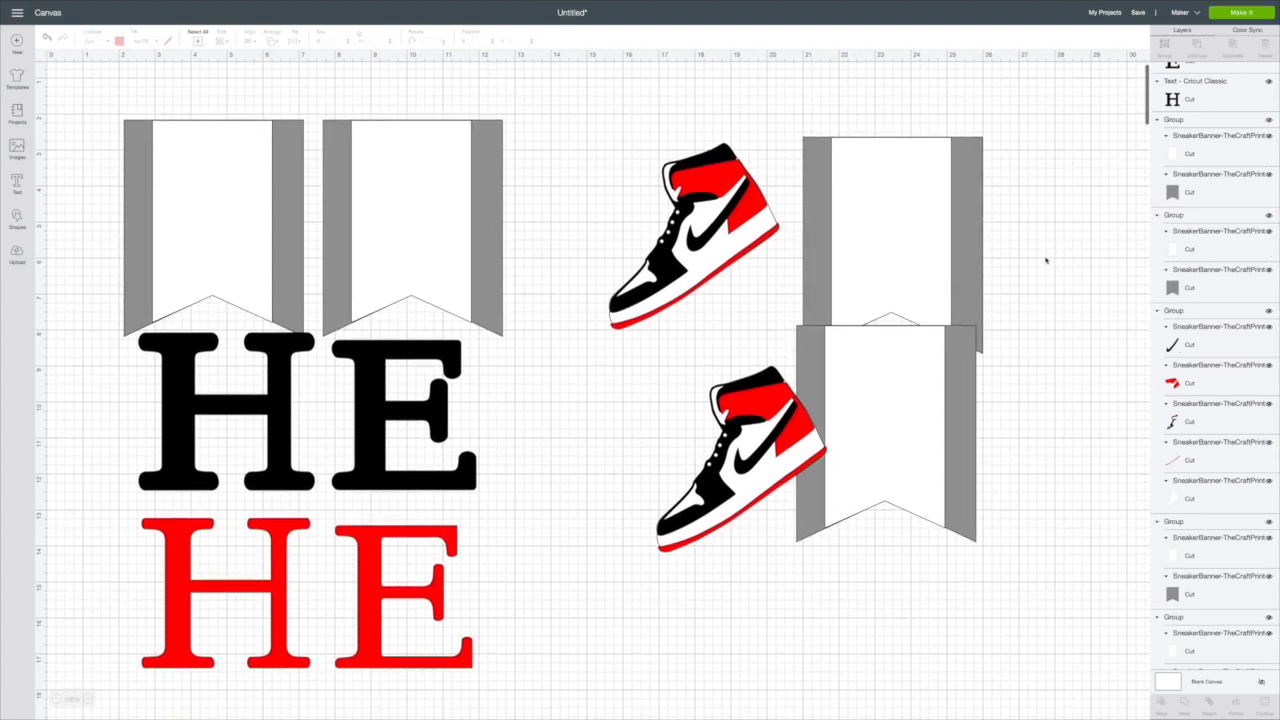
scroll(558, 267, down, 5)
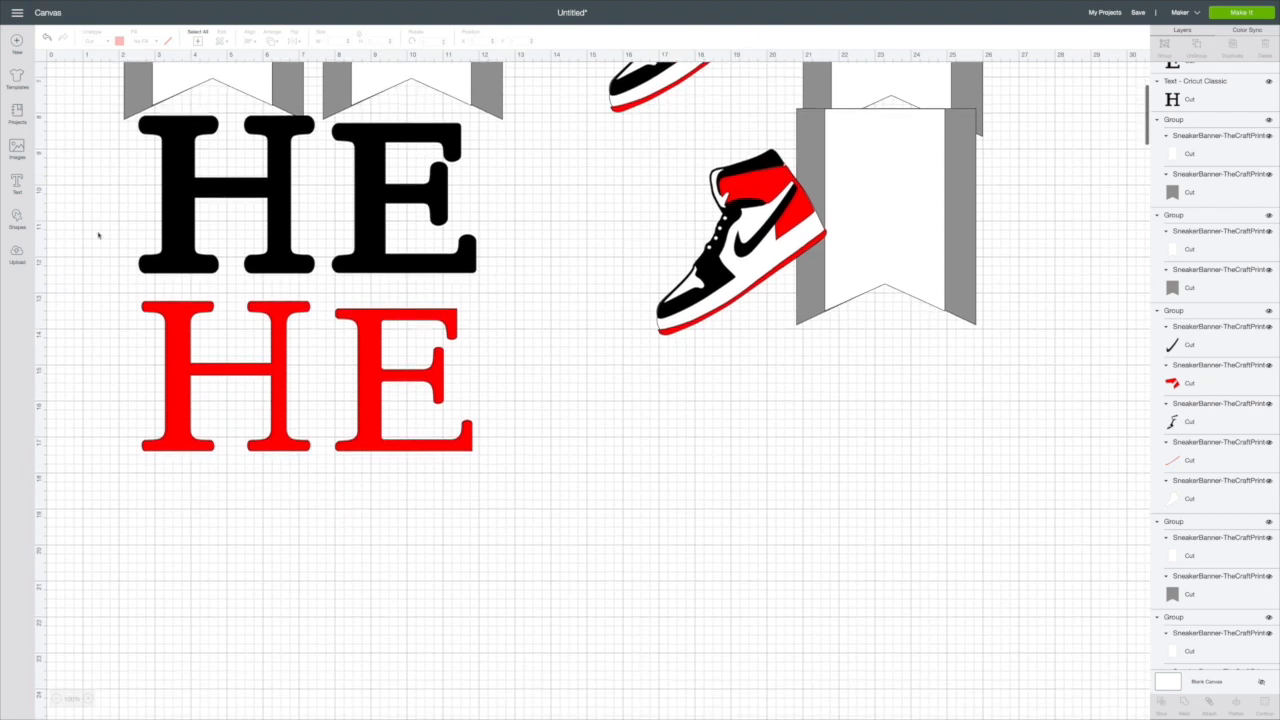
click(17, 182)
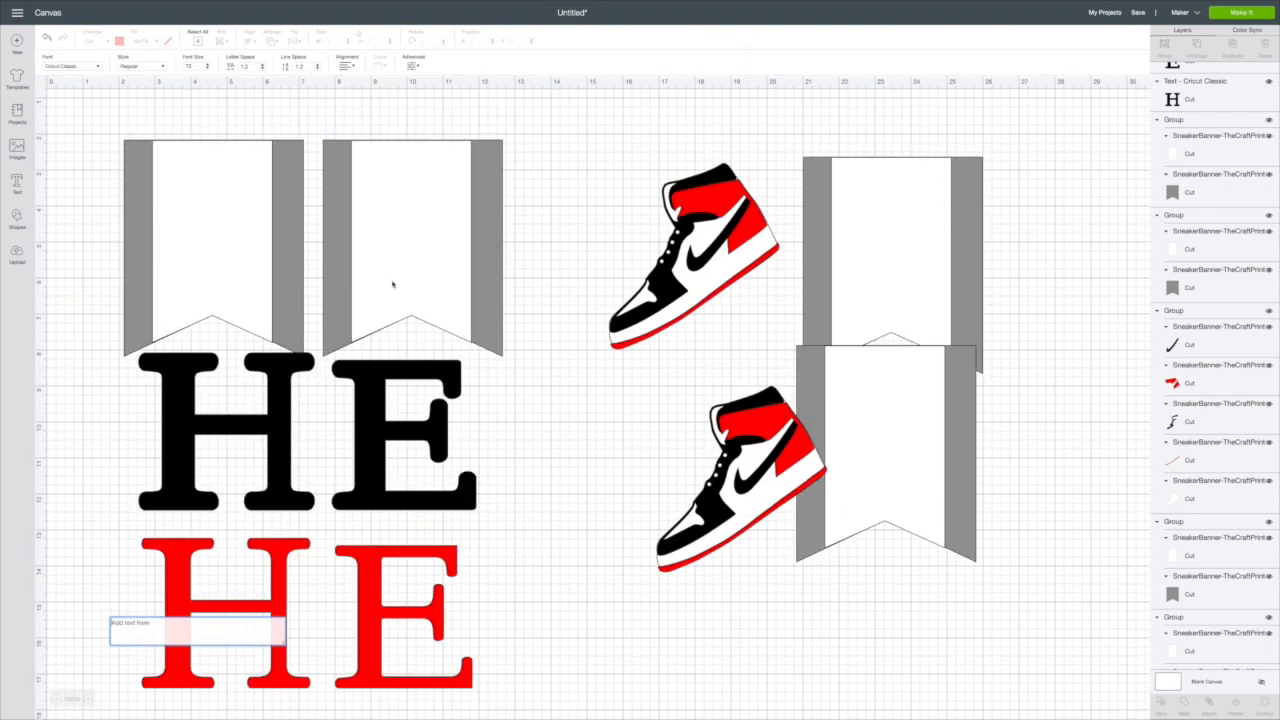
text(SHON)
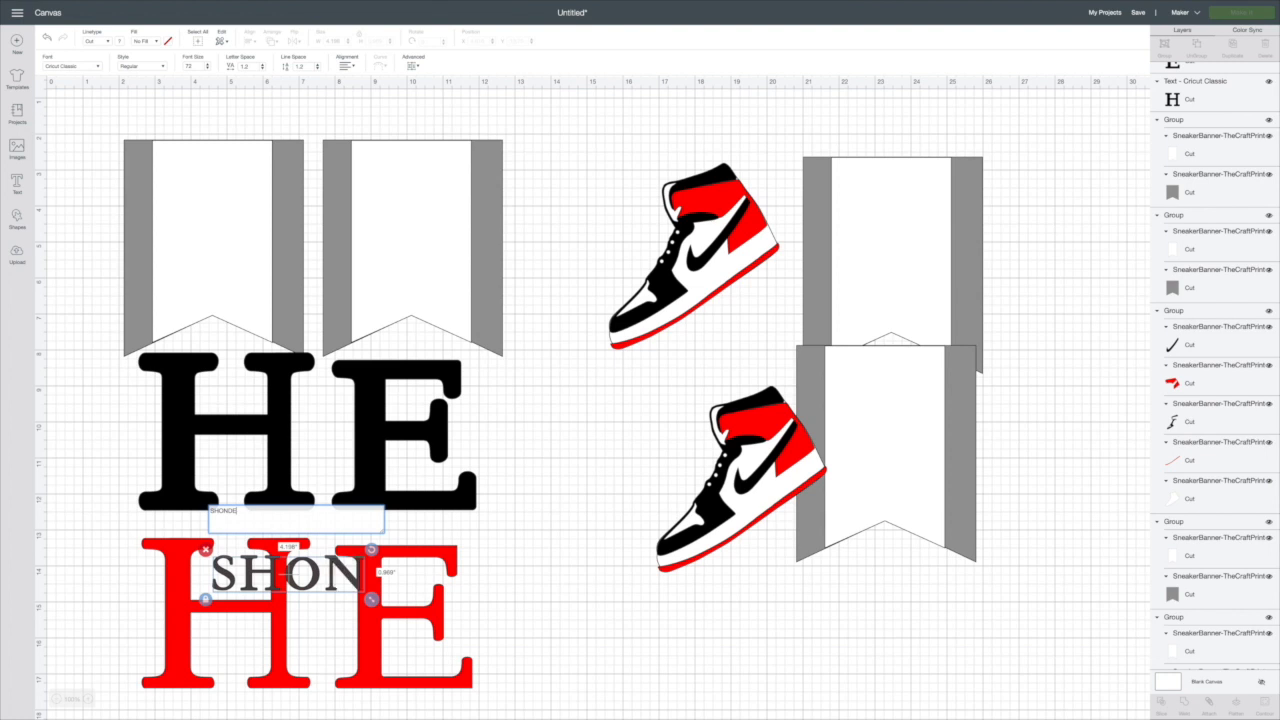
text(DELL)
drag(526, 598, 994, 652)
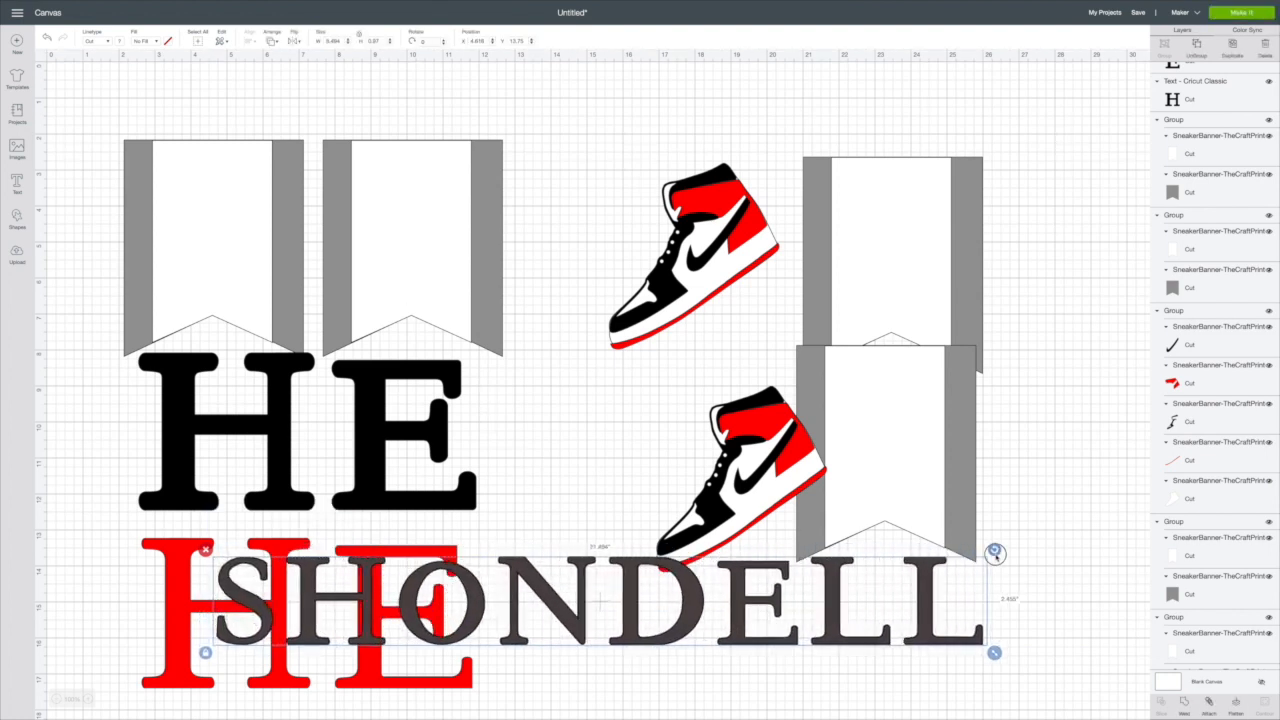
Step: Show the hidden outline layer of the name text and move the name up across the pennants, above the black HE
scroll(1177, 154, up, 3)
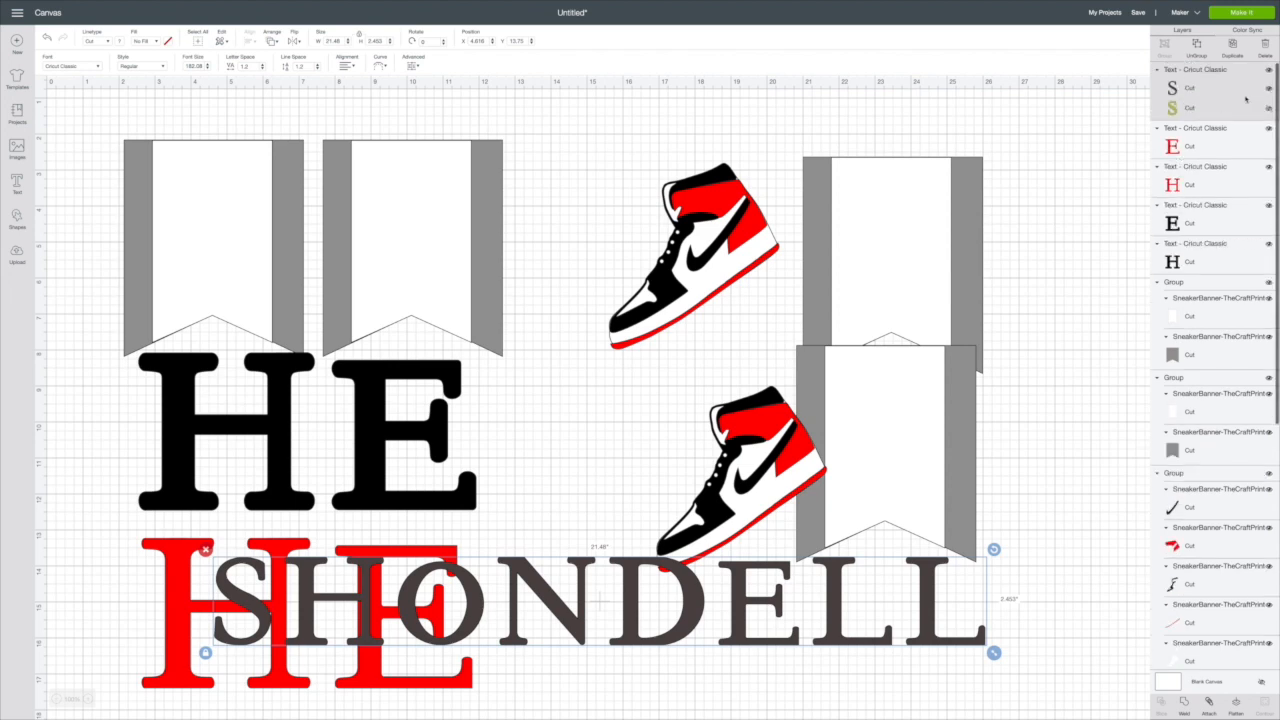
click(1269, 109)
drag(736, 632, 666, 322)
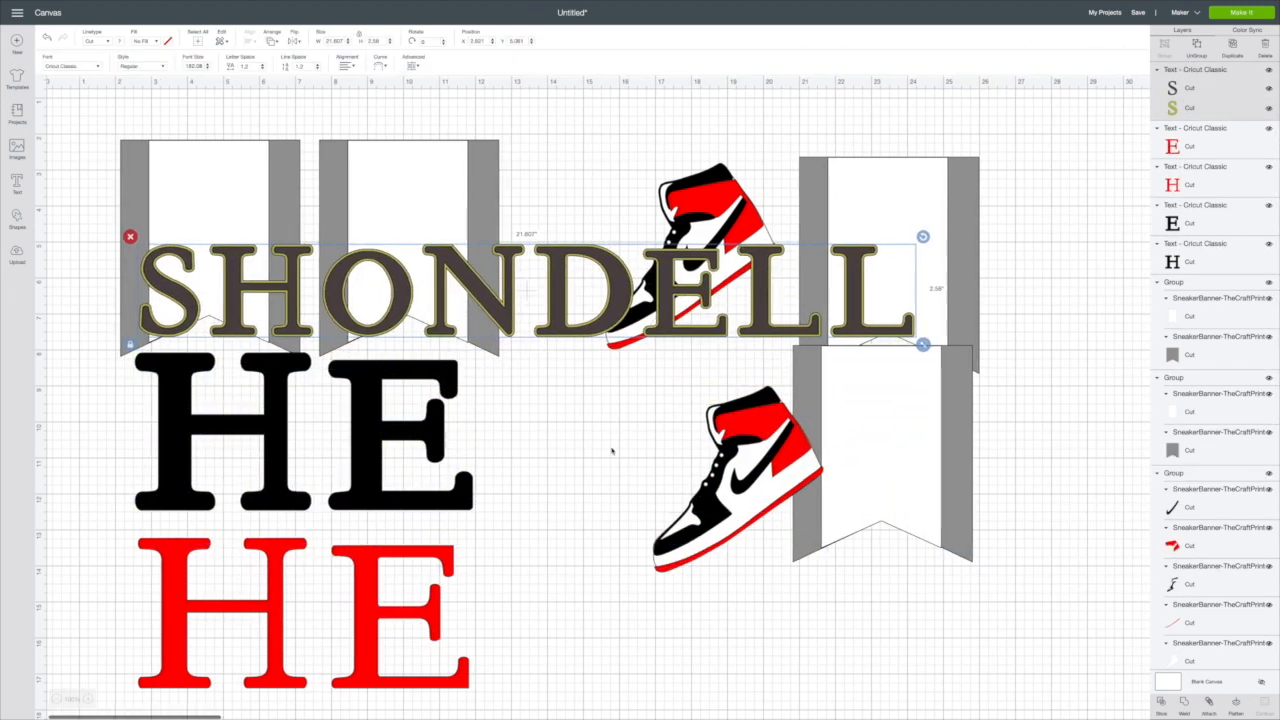
scroll(463, 311, down, 1)
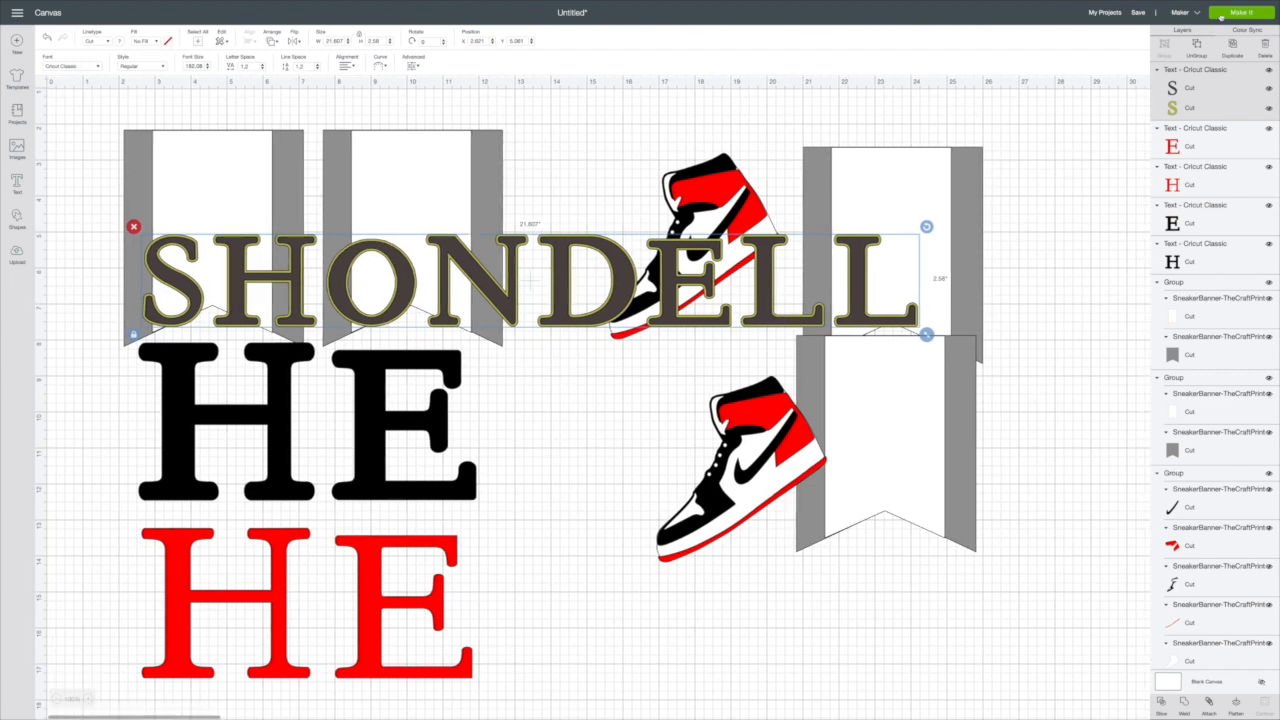
Step: Preview the cutting mats, examine how the ungrouped name text fits on its mat, and return to the canvas
click(1221, 14)
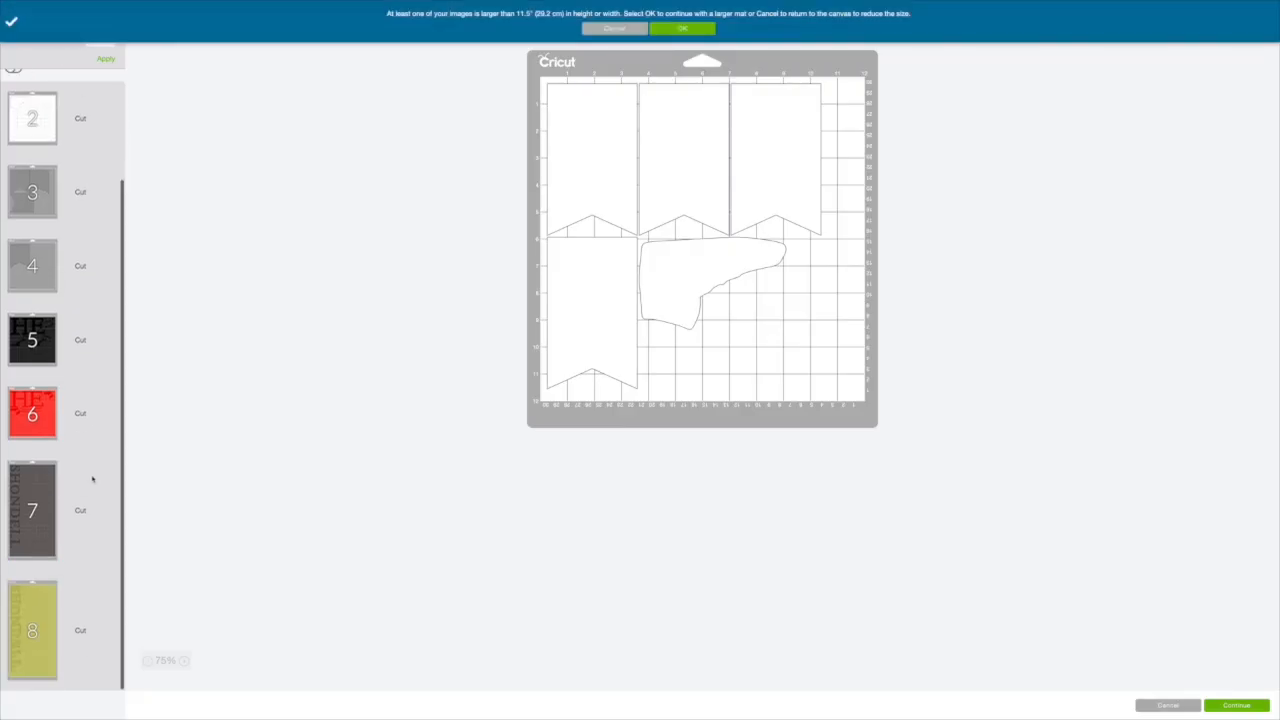
click(57, 484)
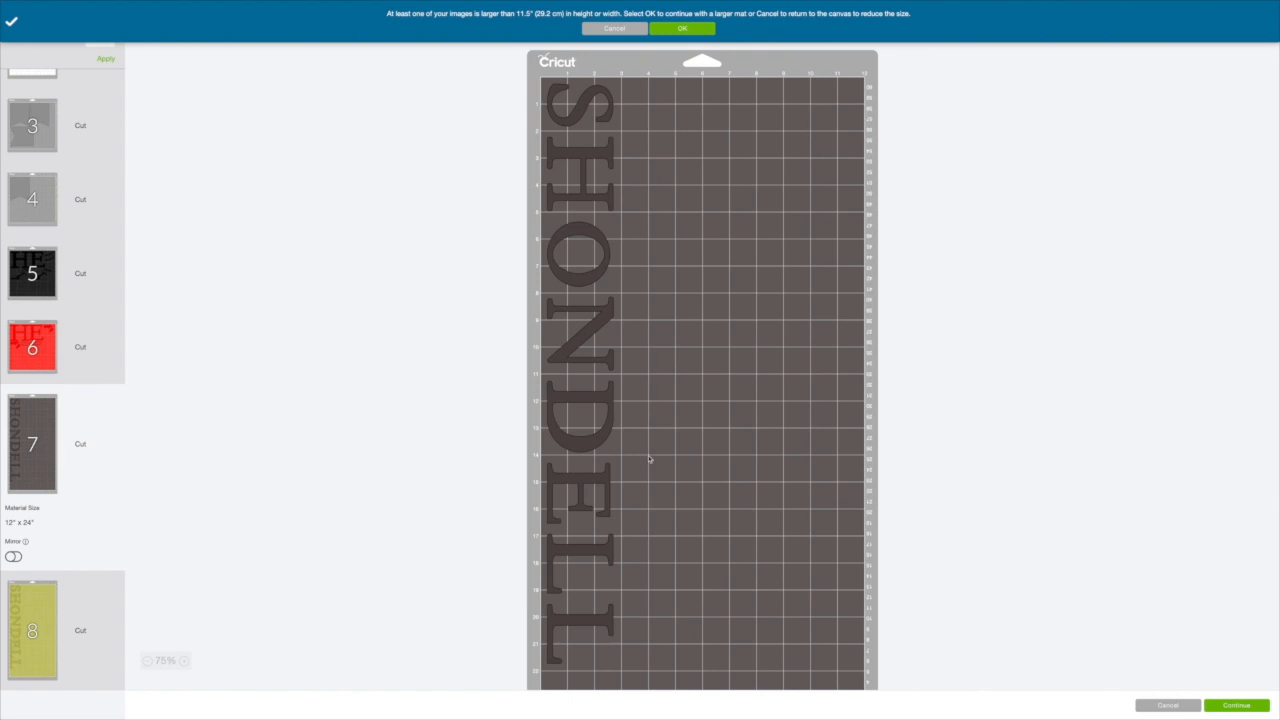
drag(606, 430, 612, 455)
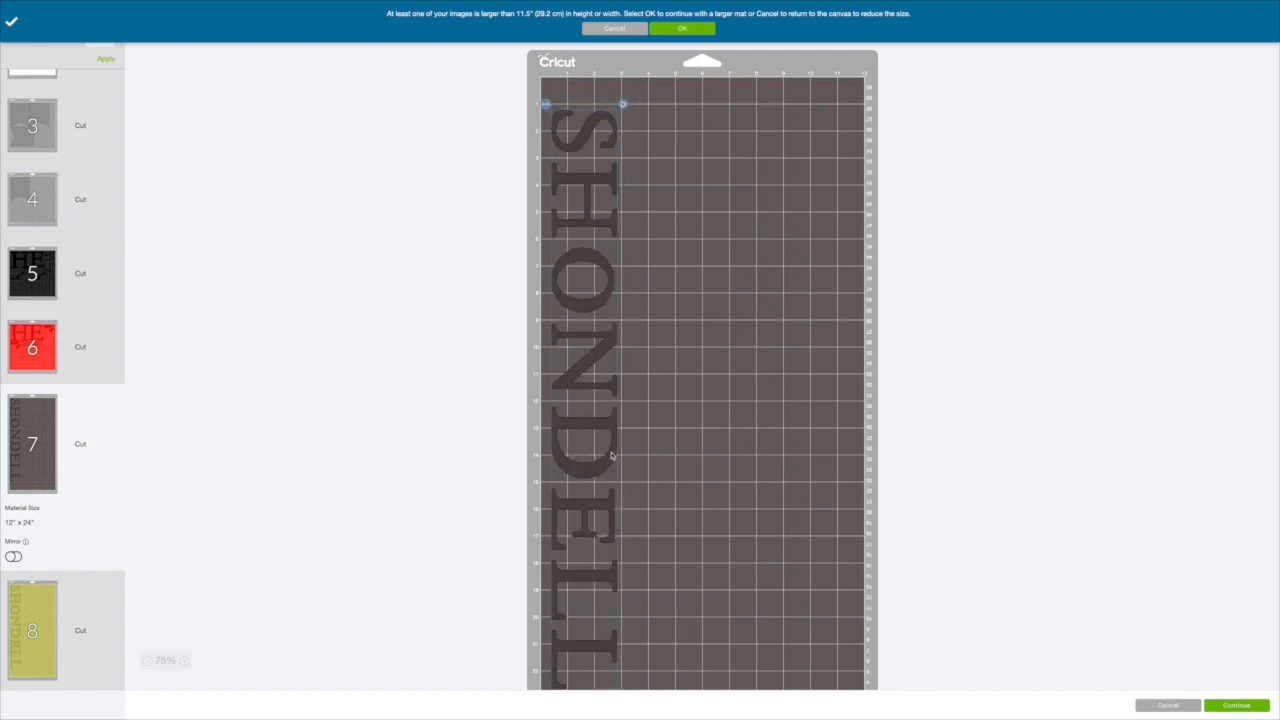
click(1147, 704)
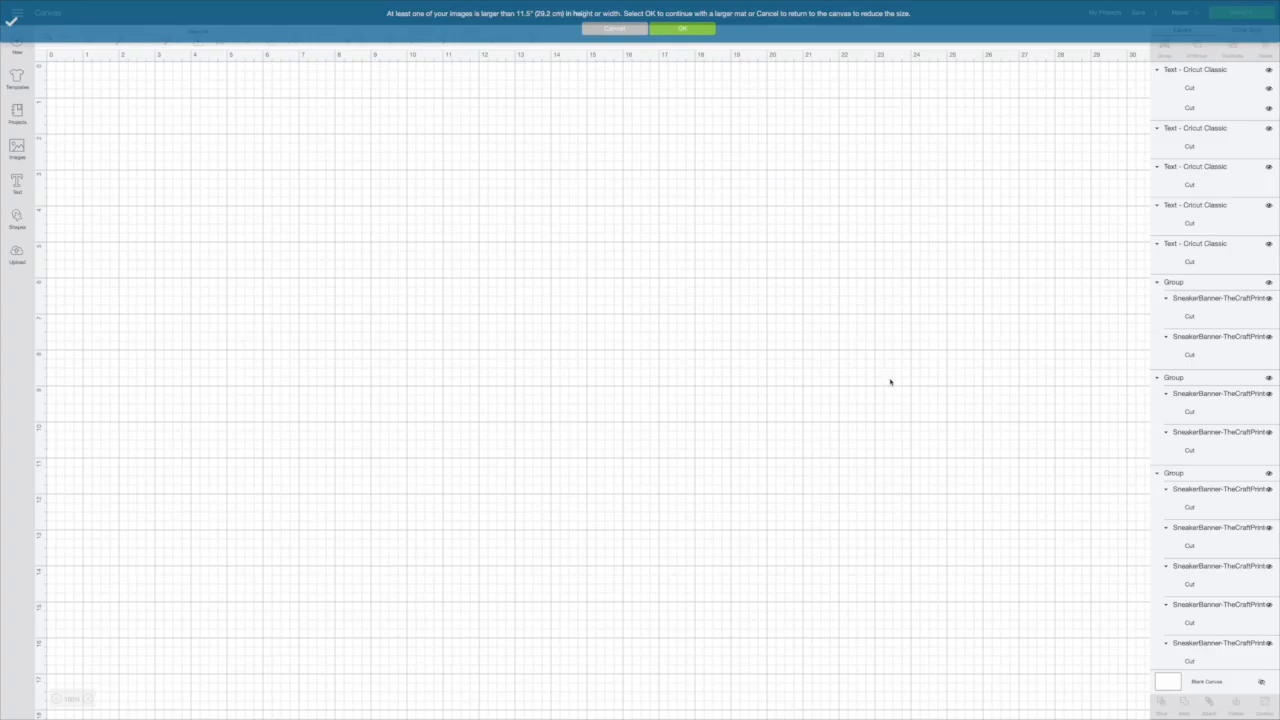
Step: Ungroup the name text into its two colour layers and move the dark layer down below the olive one
drag(583, 313, 585, 276)
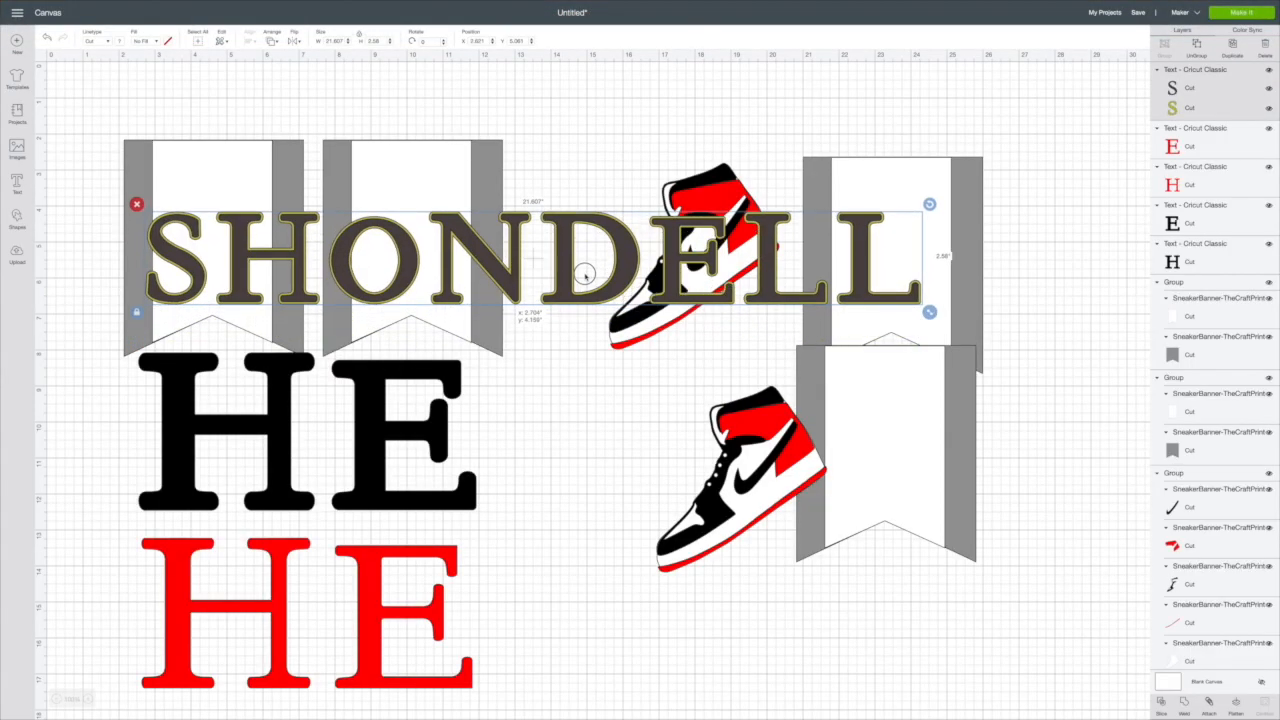
double_click(583, 281)
click(1196, 52)
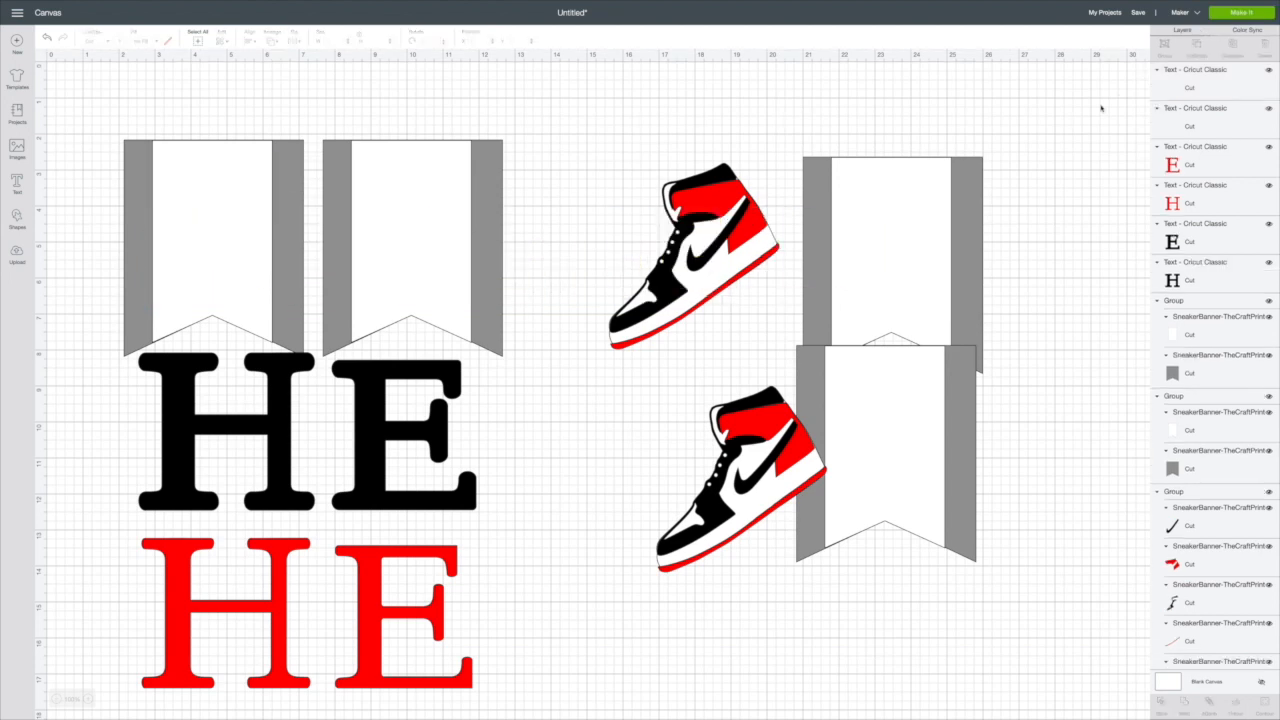
drag(678, 284, 673, 334)
Step: Ungroup the olive layer and the dark layer of the name into separate letters
click(743, 236)
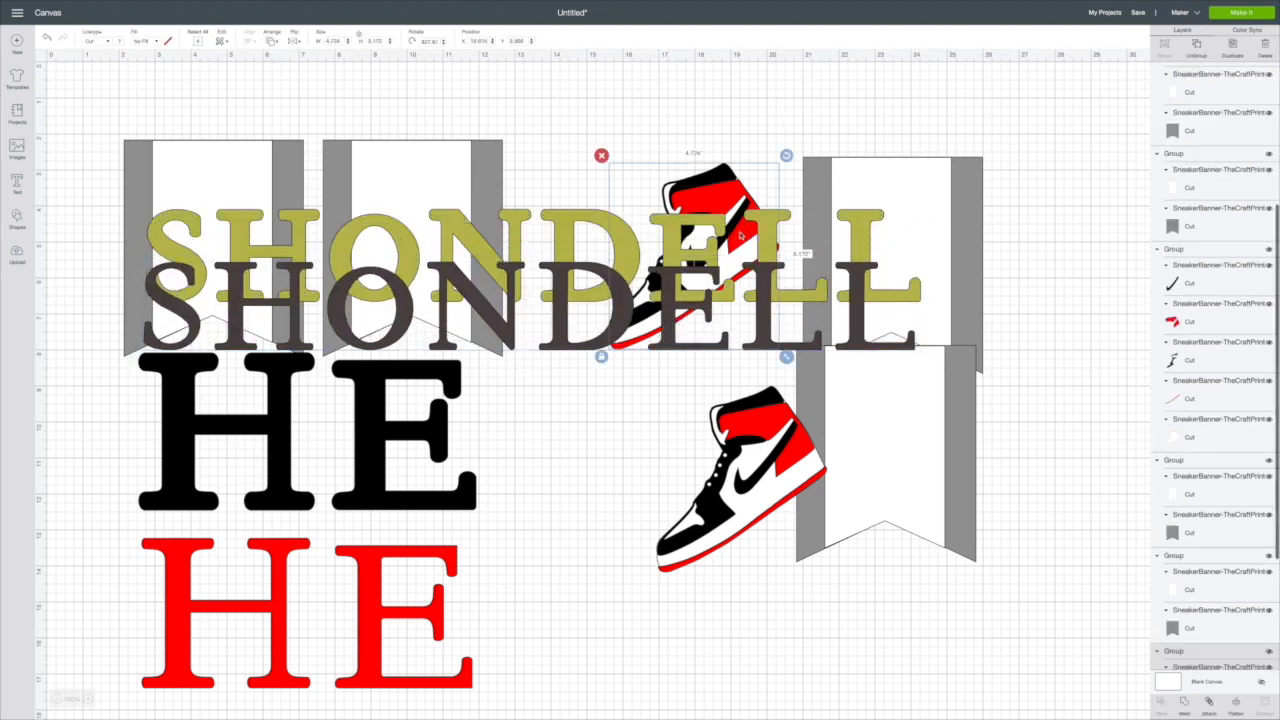
click(852, 230)
click(1194, 51)
click(856, 316)
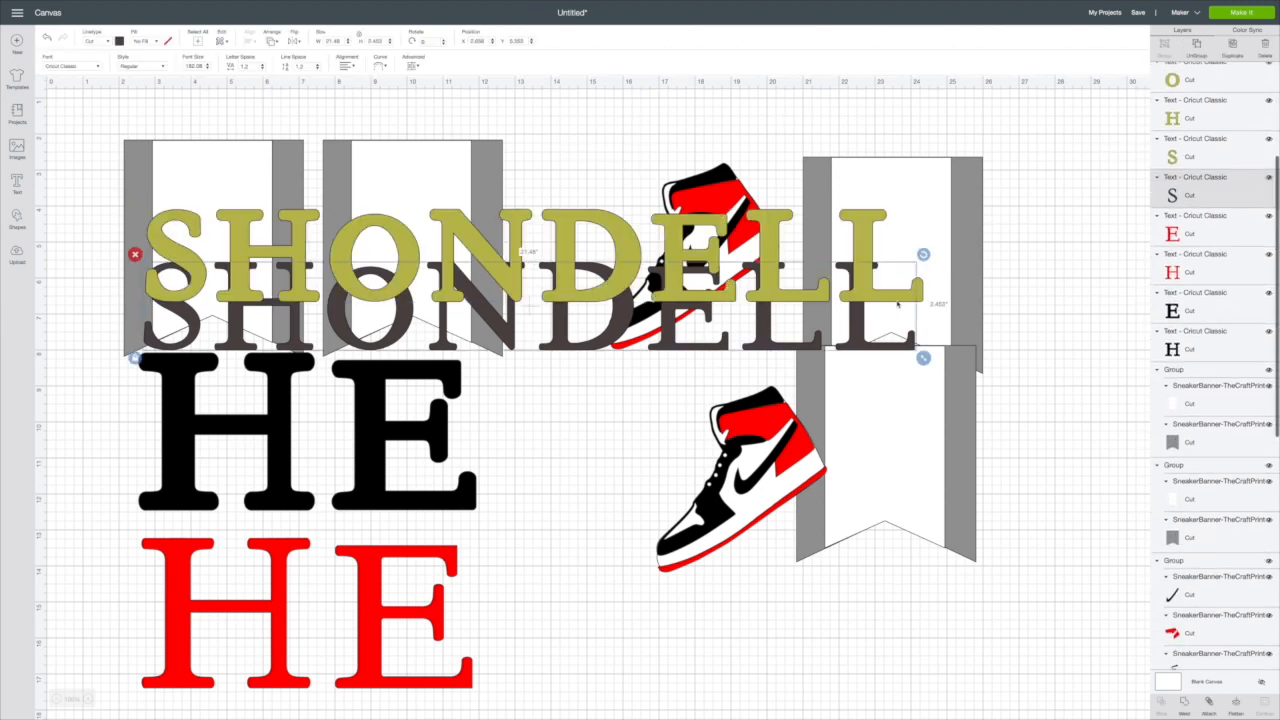
click(1199, 47)
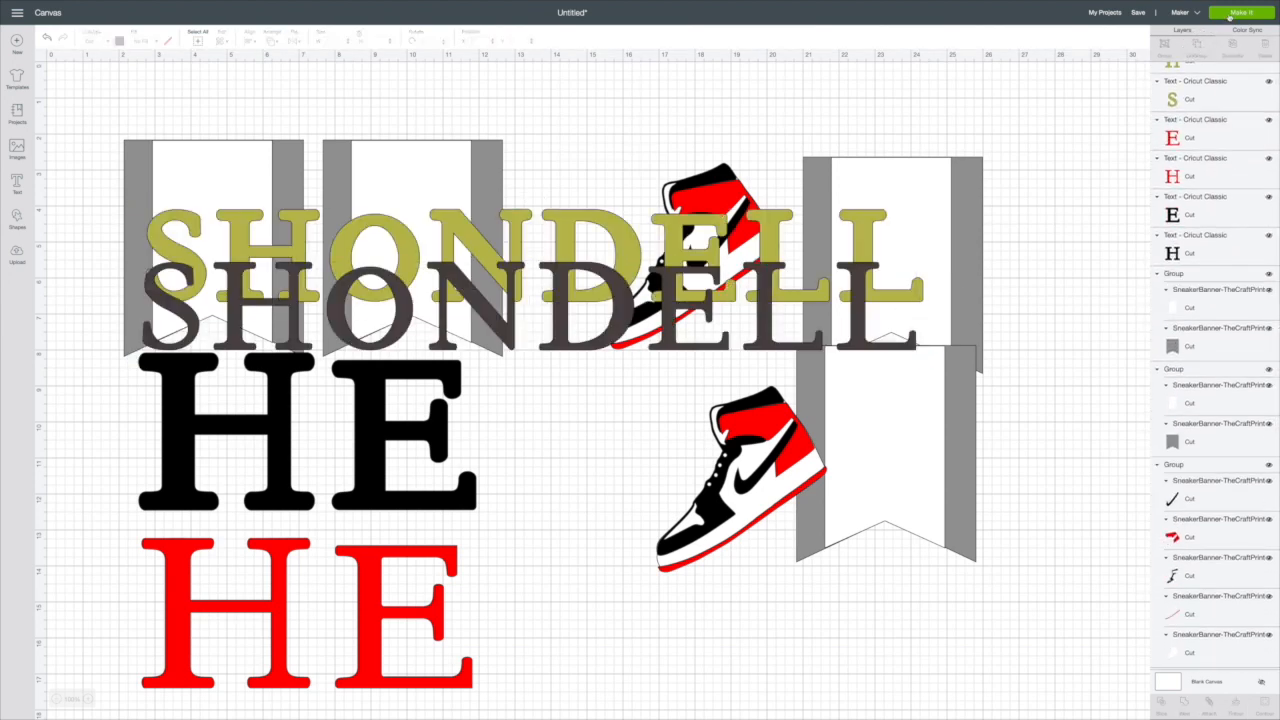
Step: Preview the cutting mats and examine how the separated name letters are arranged on the dark and olive mats
click(1236, 13)
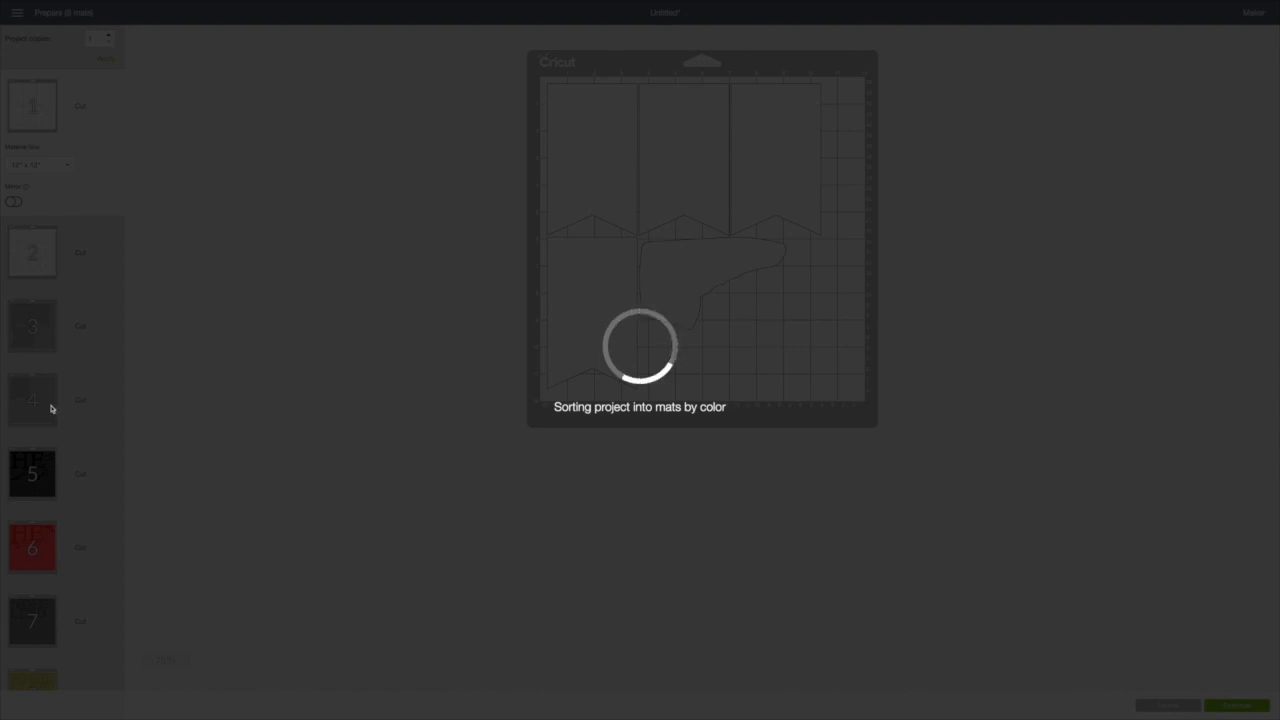
scroll(52, 408, down, 1)
click(35, 571)
click(32, 652)
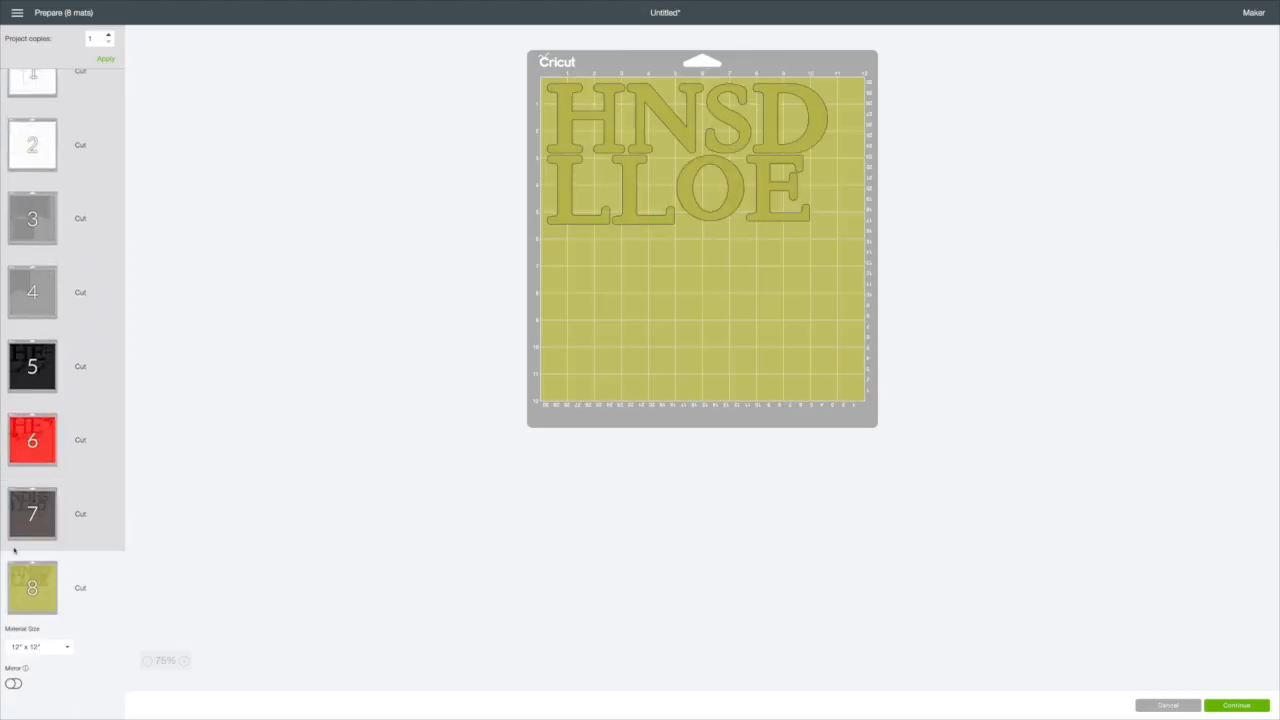
click(32, 515)
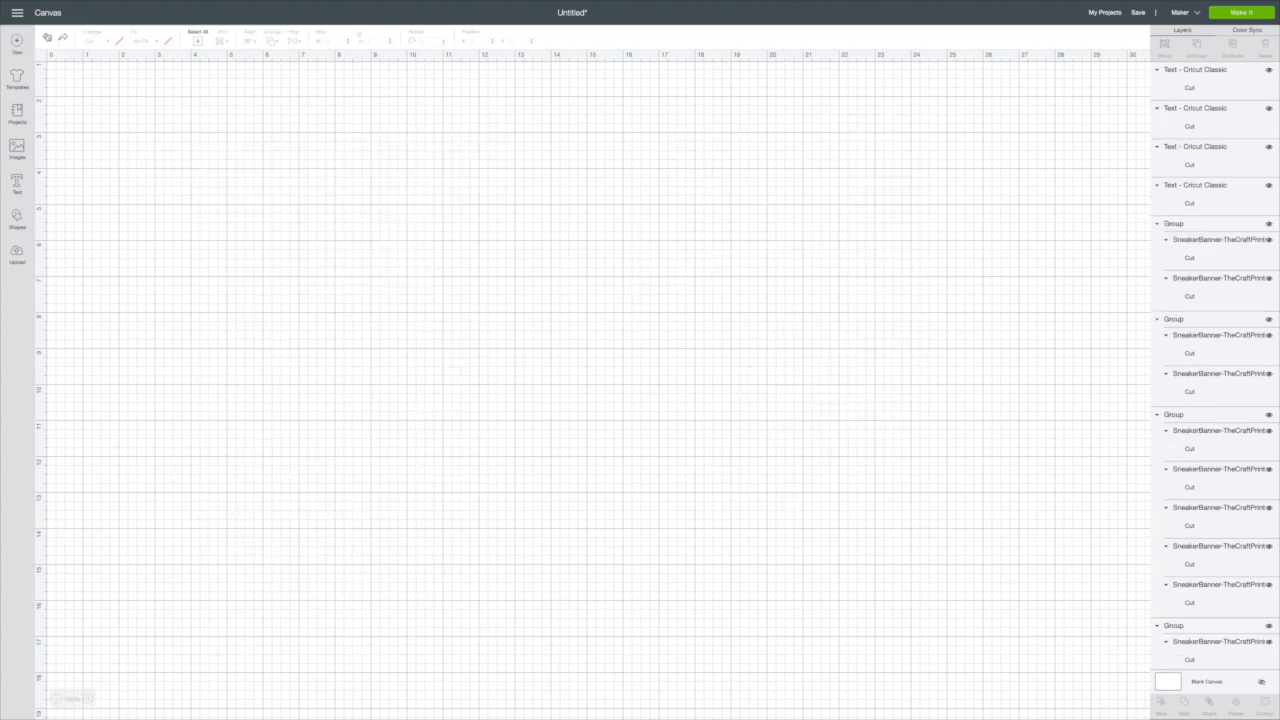
Step: Save the project under the name 1234567
click(1136, 13)
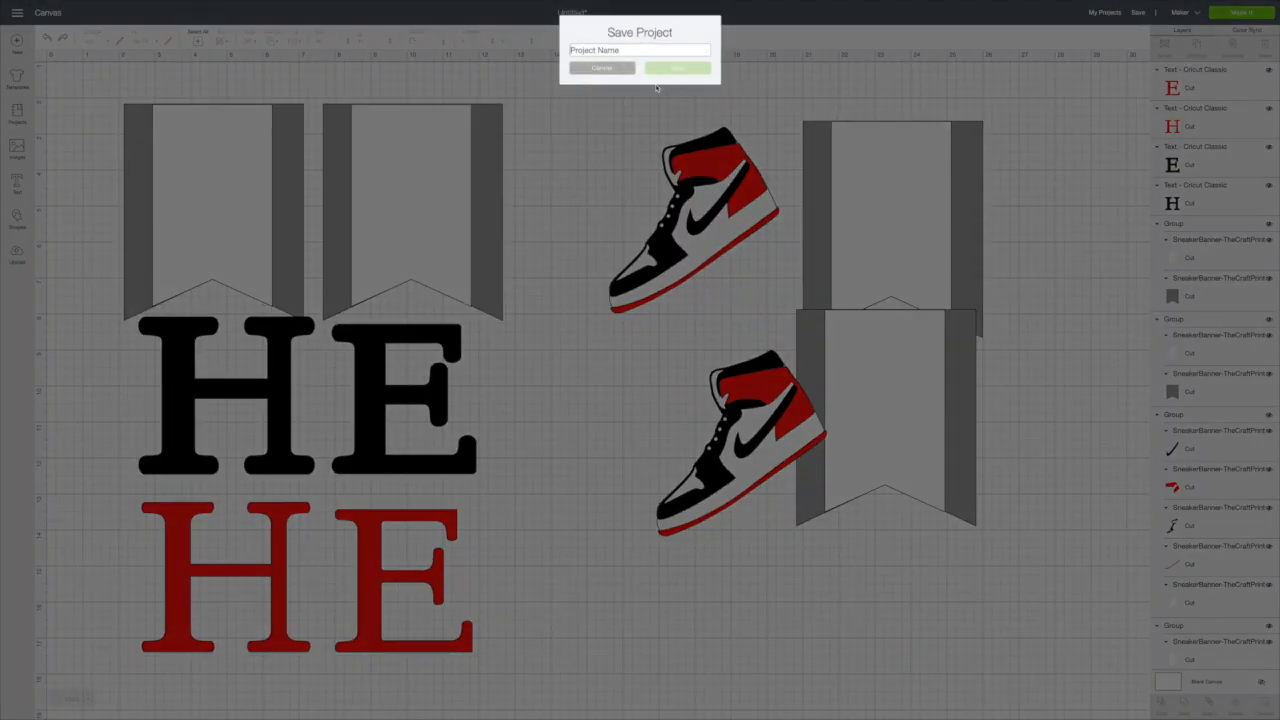
text(1234567)
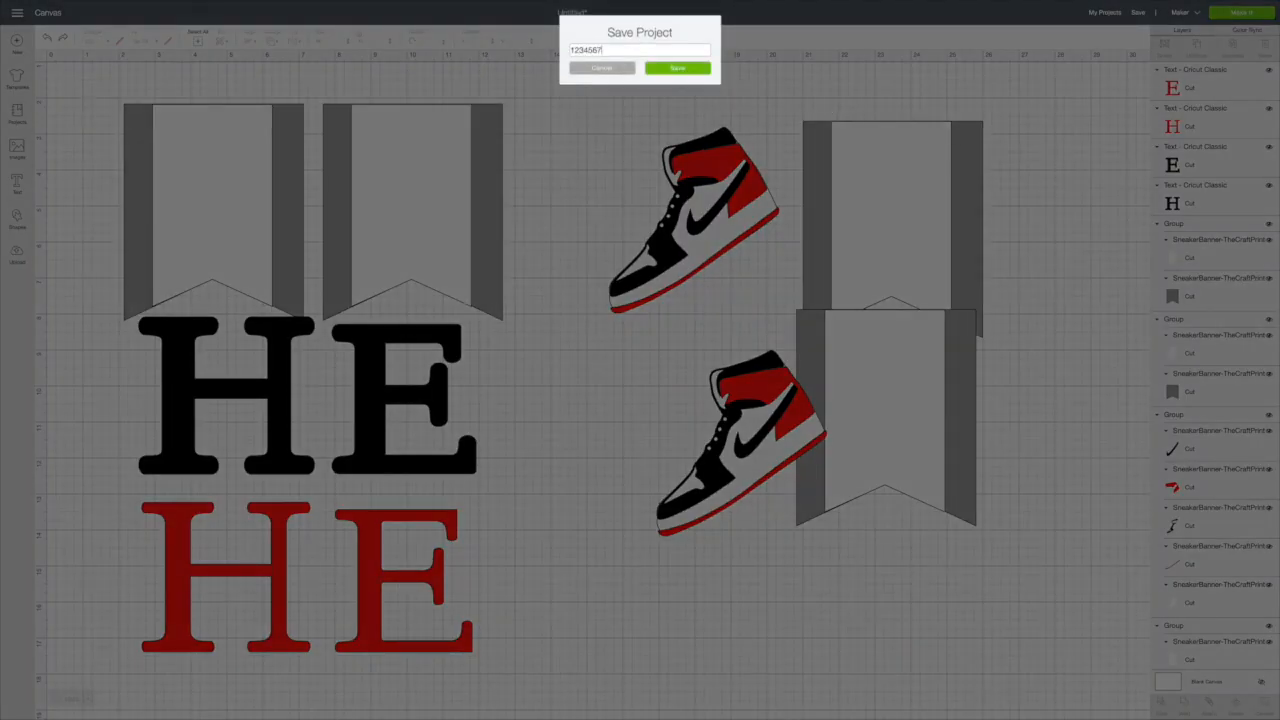
click(700, 66)
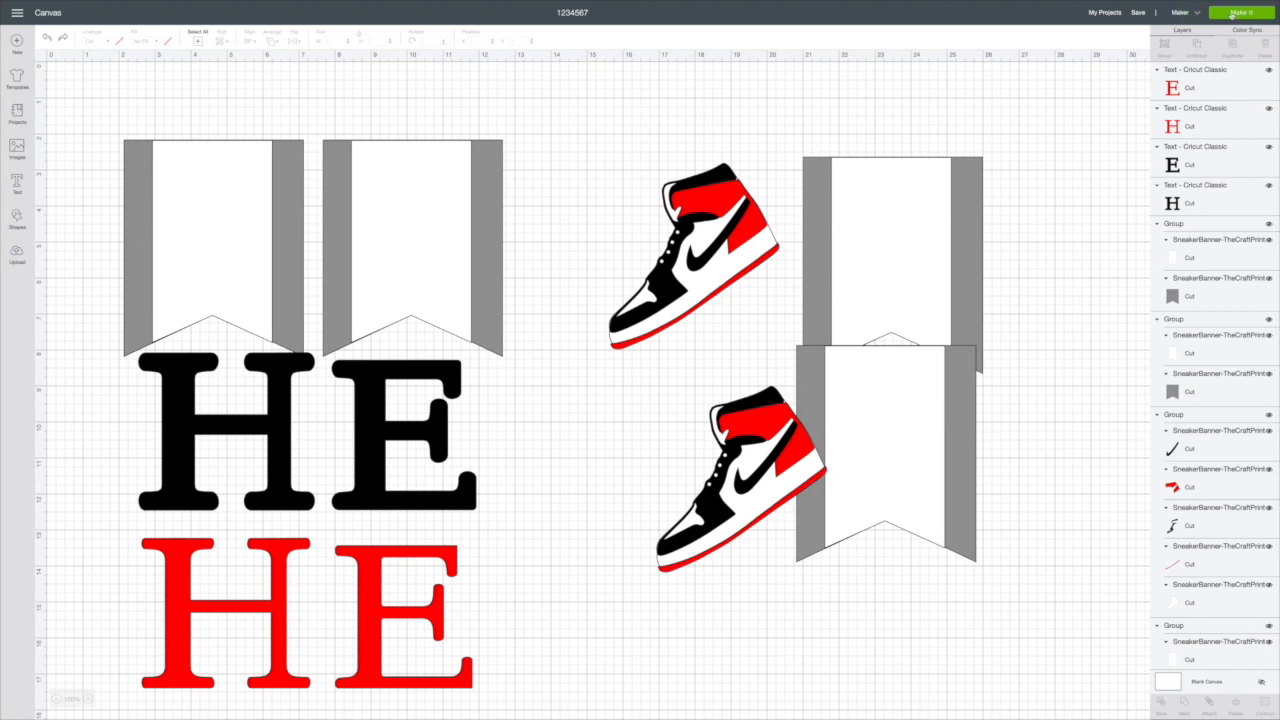
Step: Prepare the project for cutting and examine the layouts of the white, grey and black mats
click(1238, 13)
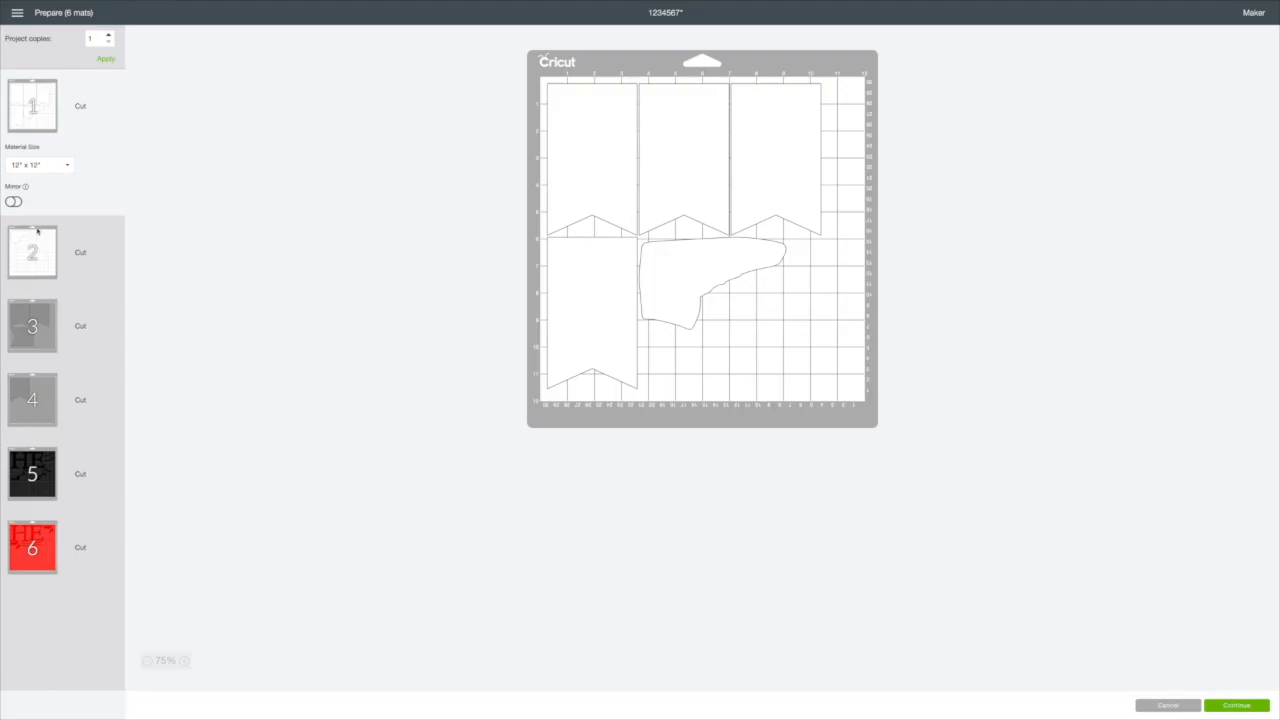
click(36, 244)
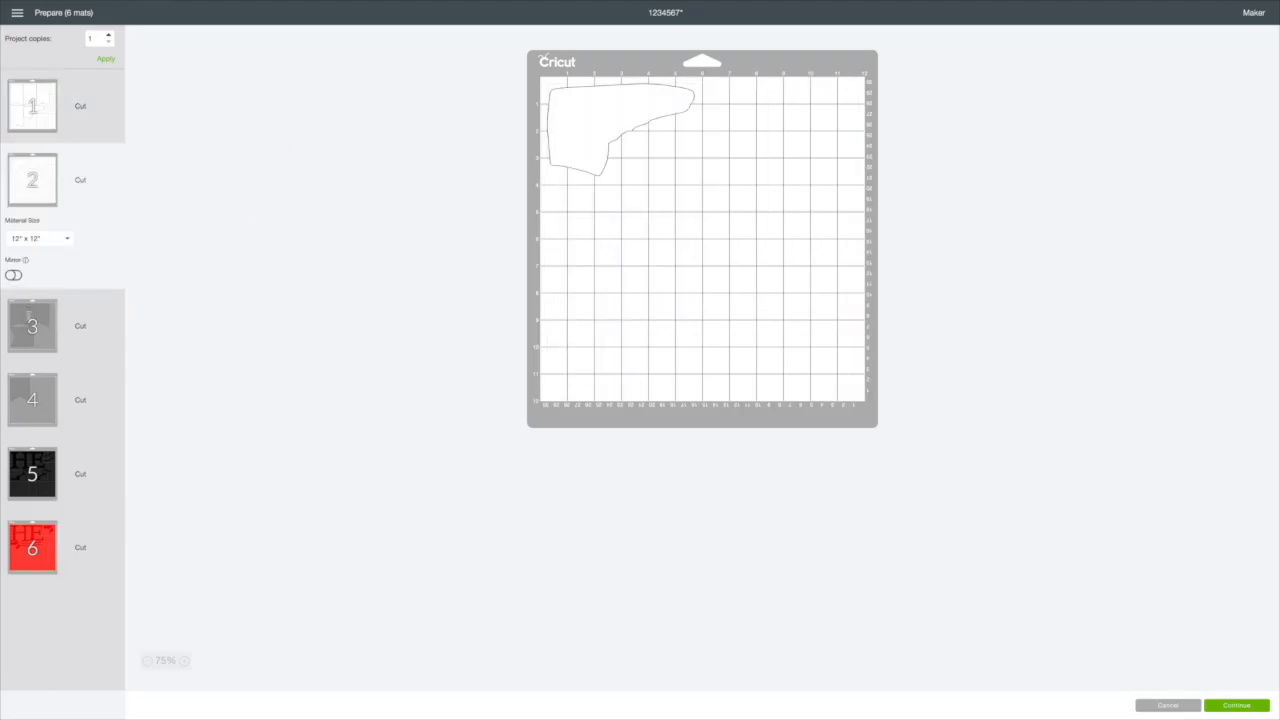
click(32, 320)
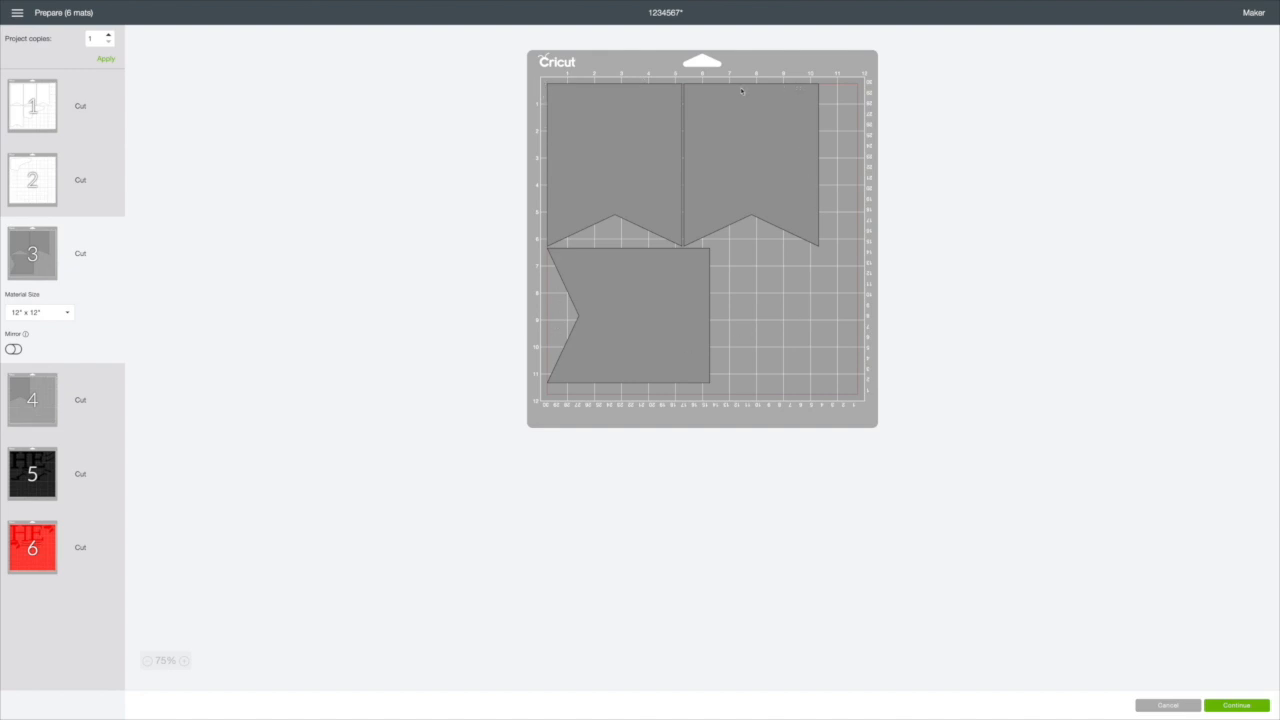
click(50, 466)
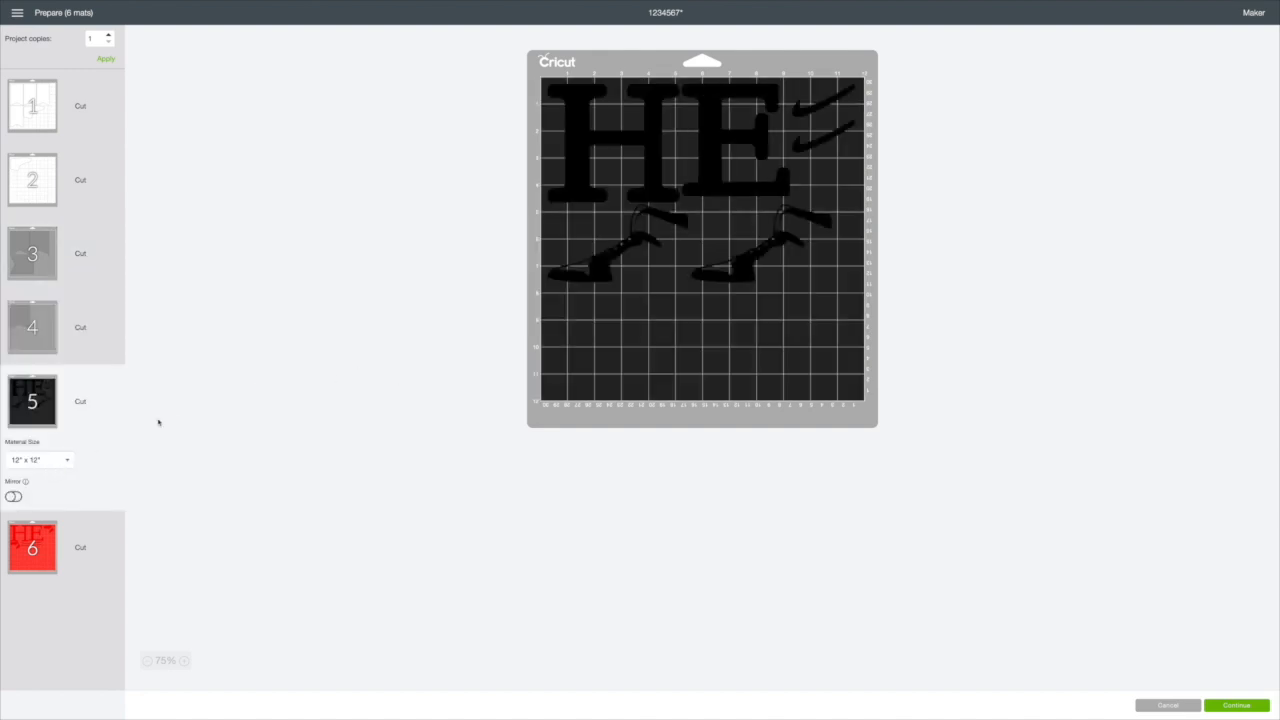
click(25, 108)
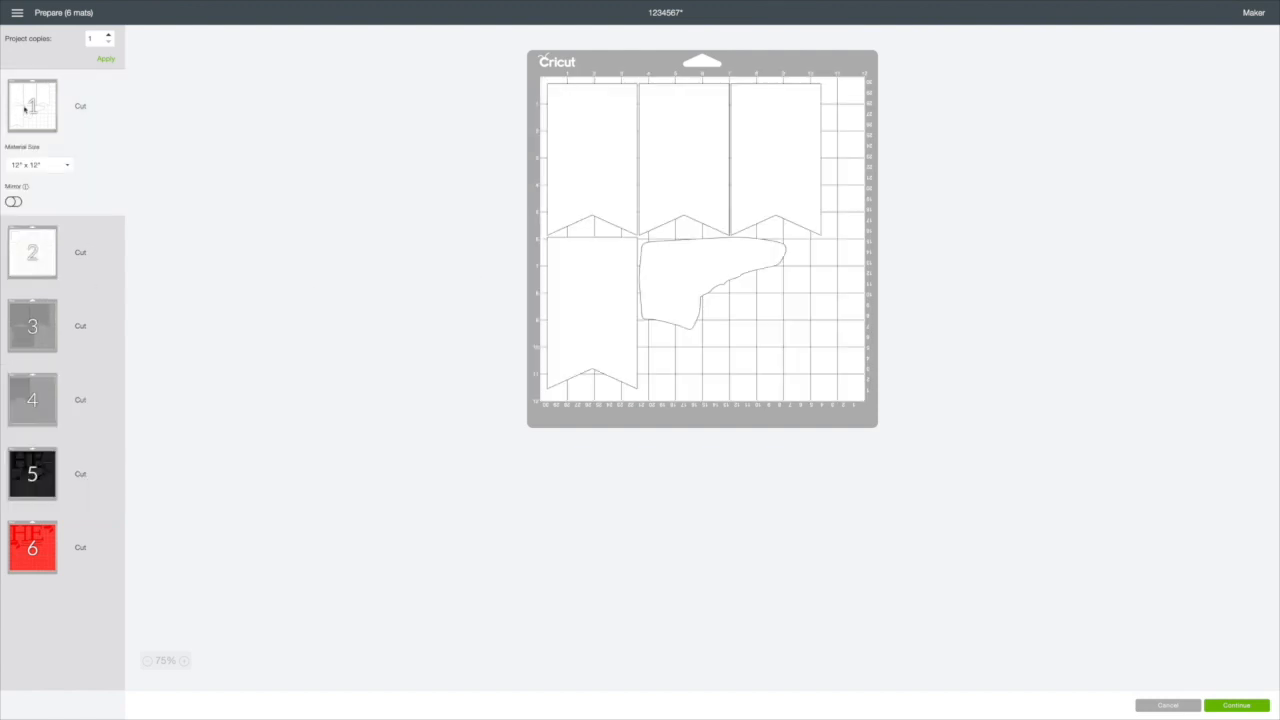
Step: Set the material size of the grey pennant mat 3 to 8.5" x 11" (Letter)
click(42, 343)
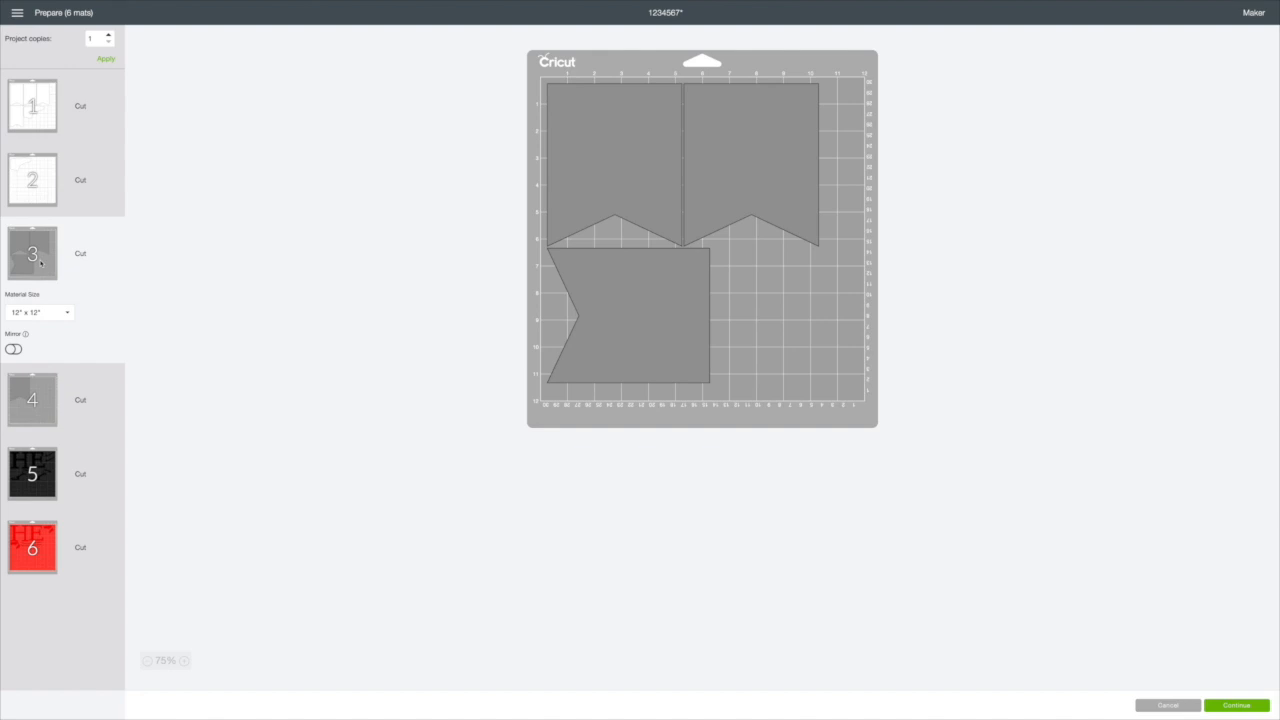
click(63, 312)
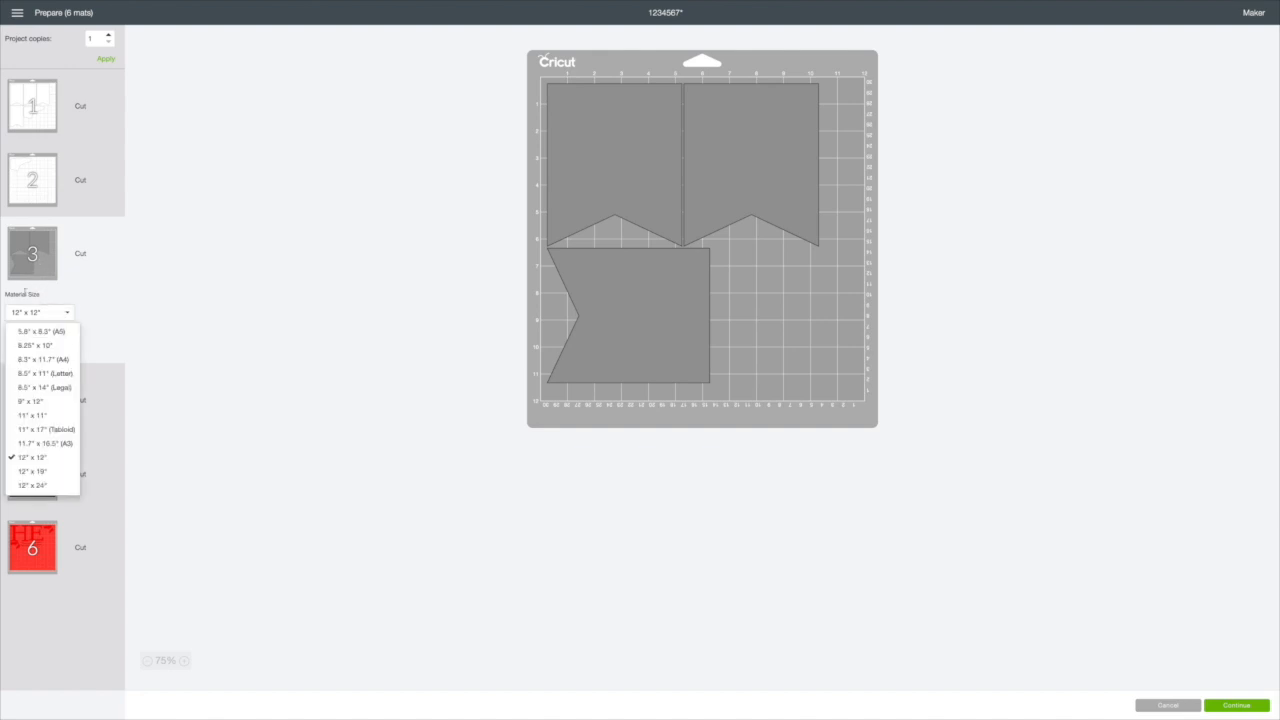
click(43, 373)
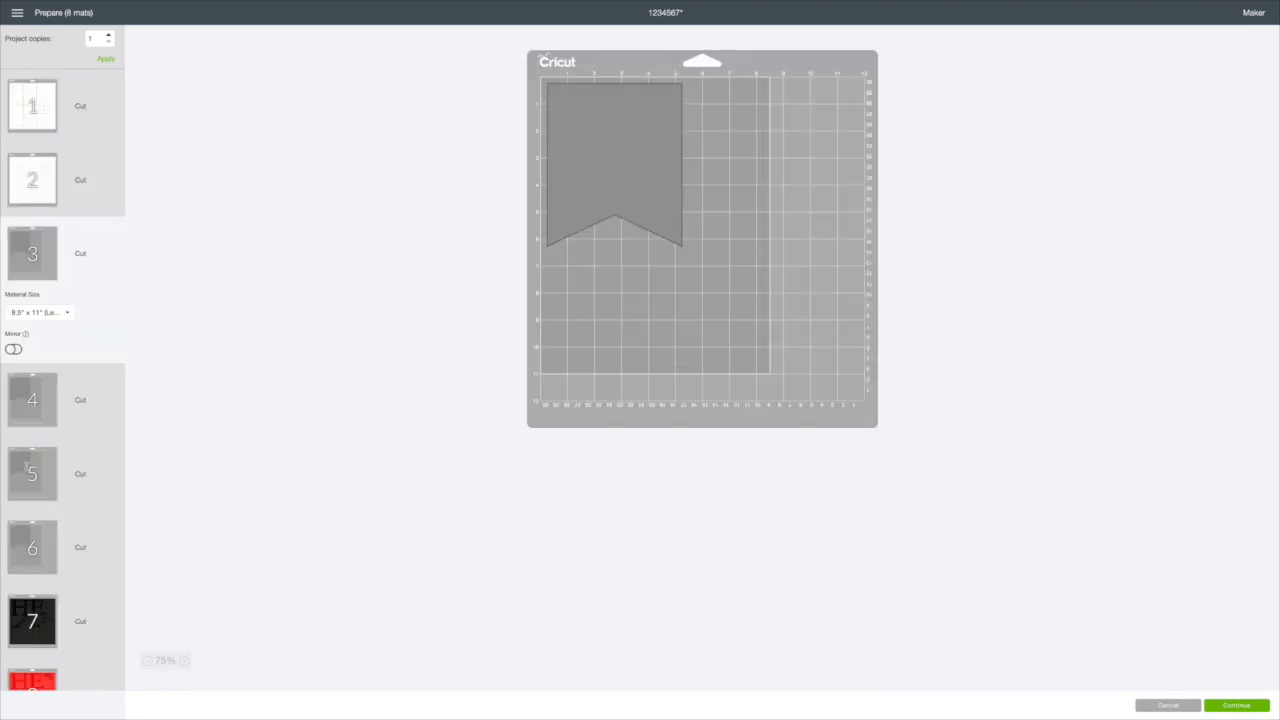
Step: Examine the rearranged Letter-size grey pennant mats, the red mat and the first white mat
click(52, 400)
click(51, 434)
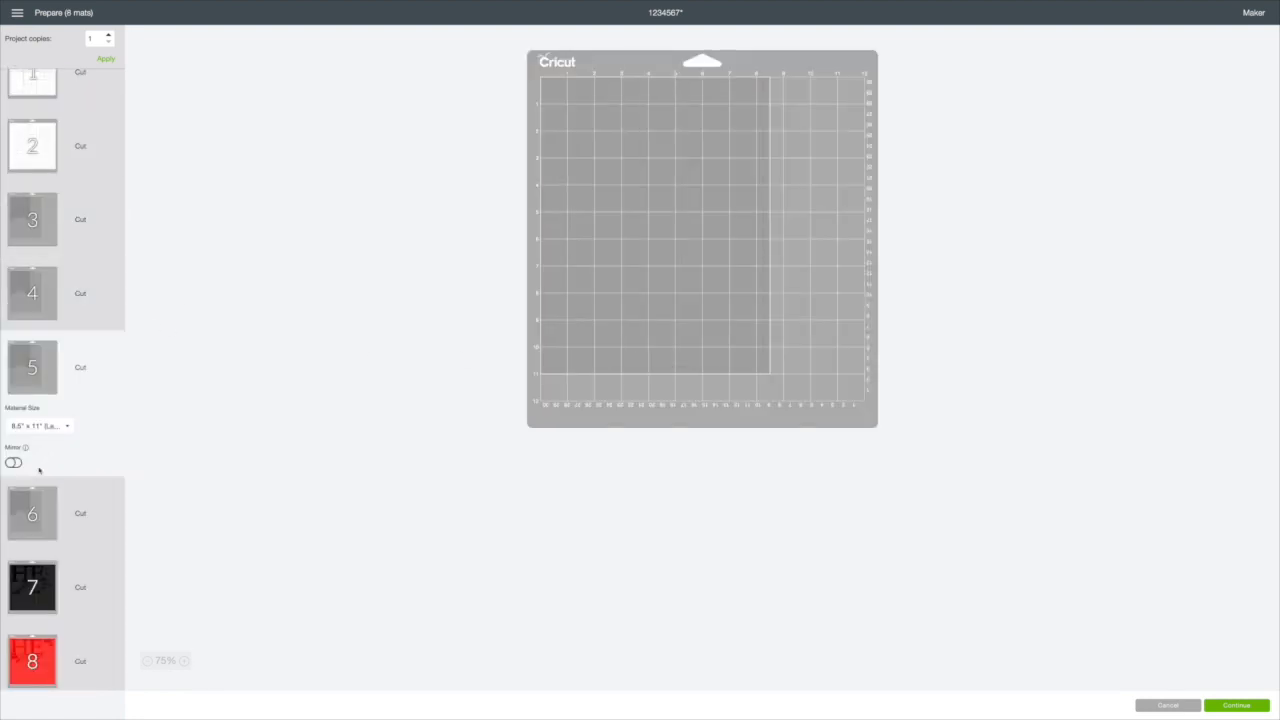
click(38, 508)
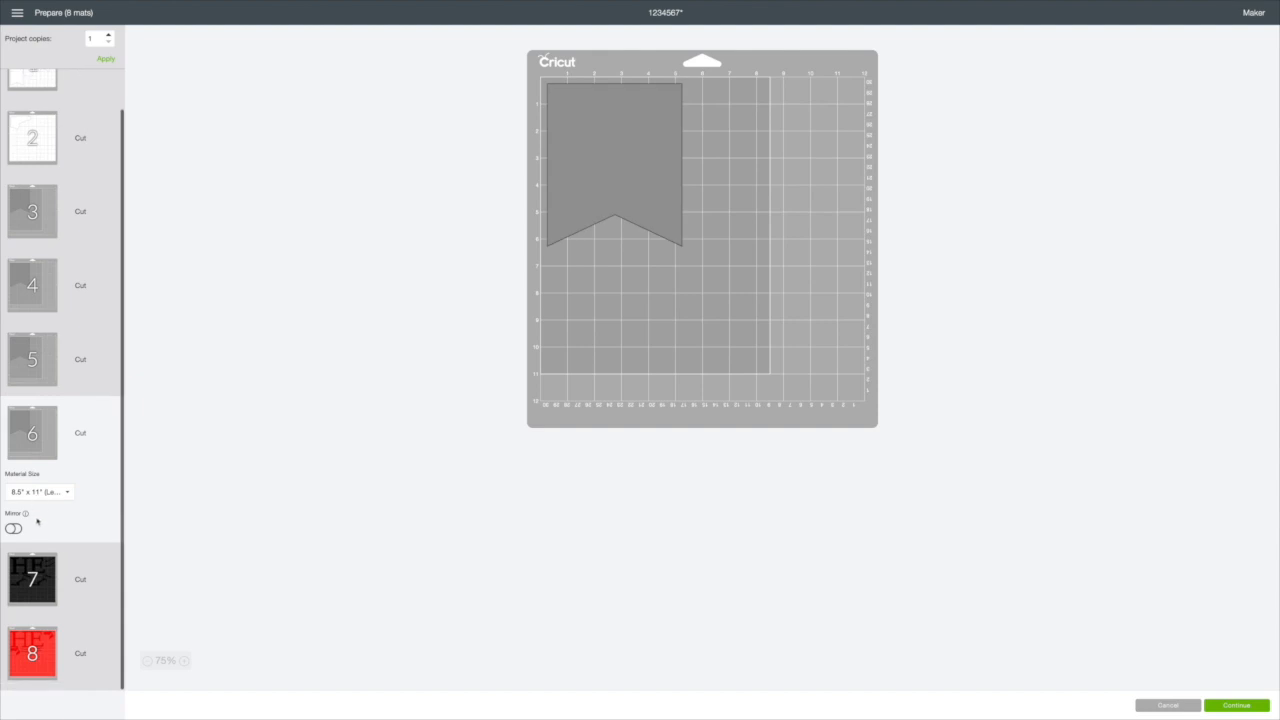
click(40, 642)
scroll(35, 128, up, 1)
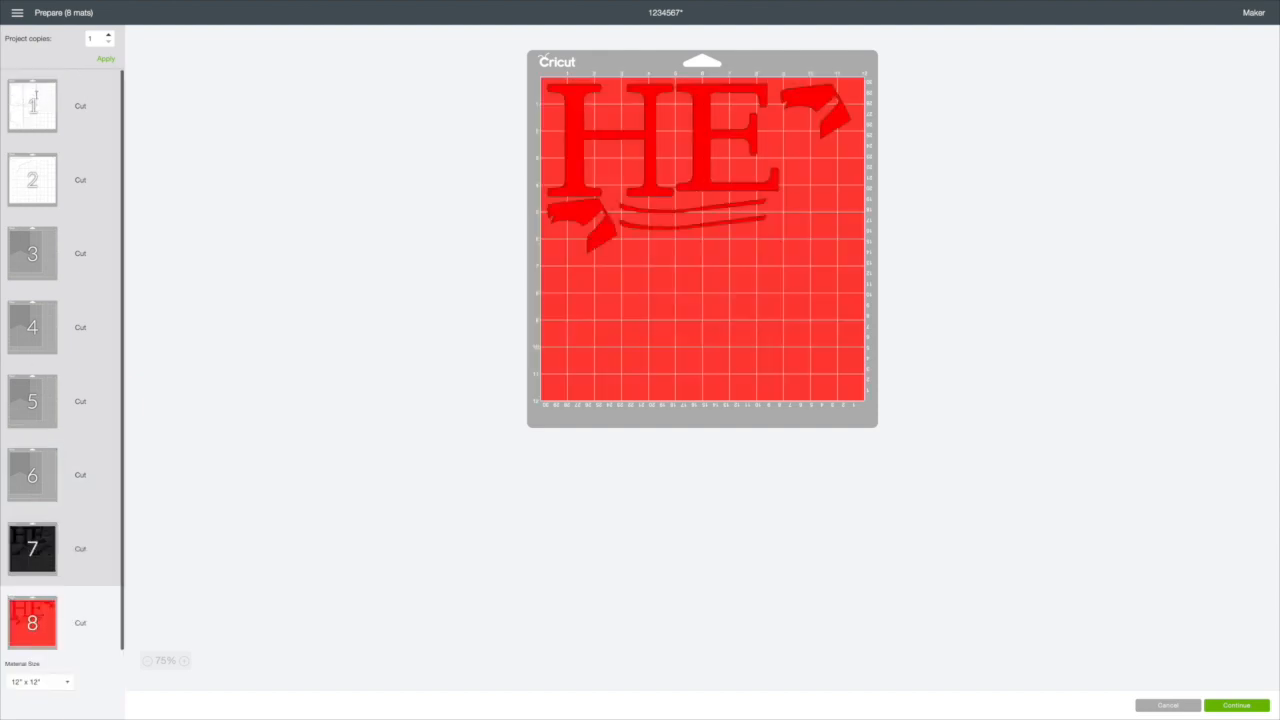
click(34, 115)
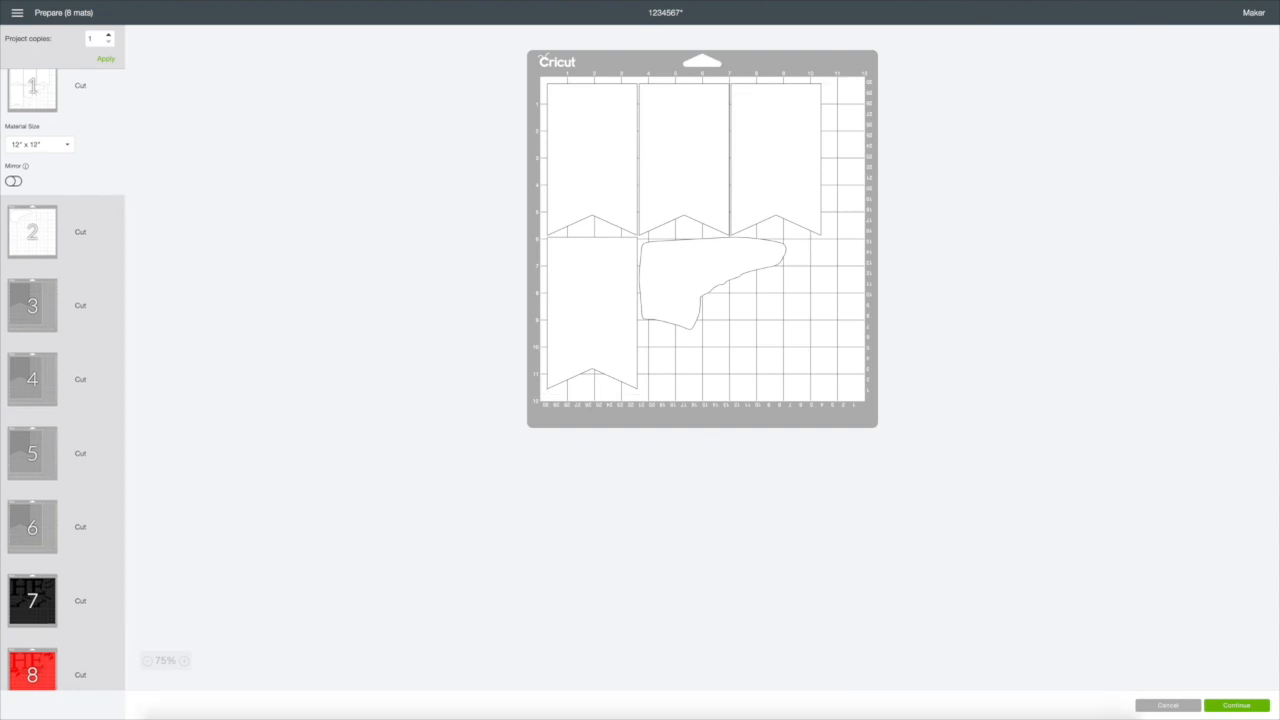
Step: Continue from the mat preview to the machine connection stage, and cancel the cut
click(1228, 706)
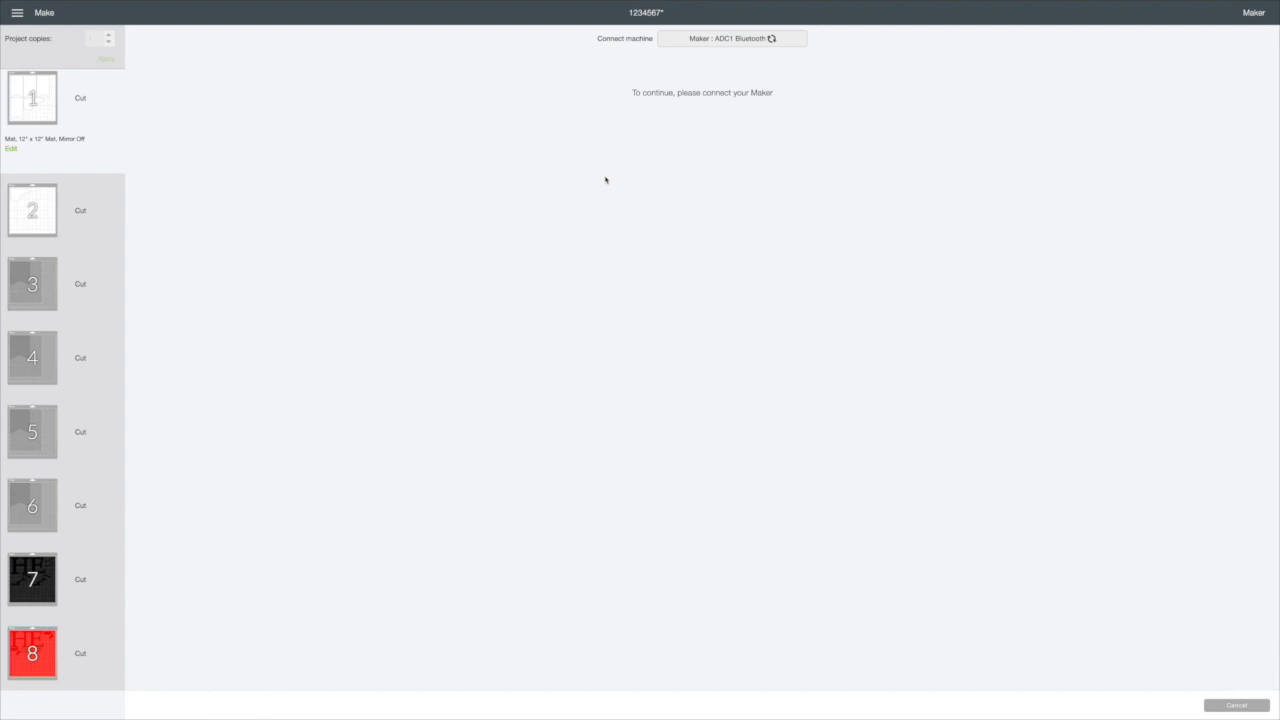
click(1231, 708)
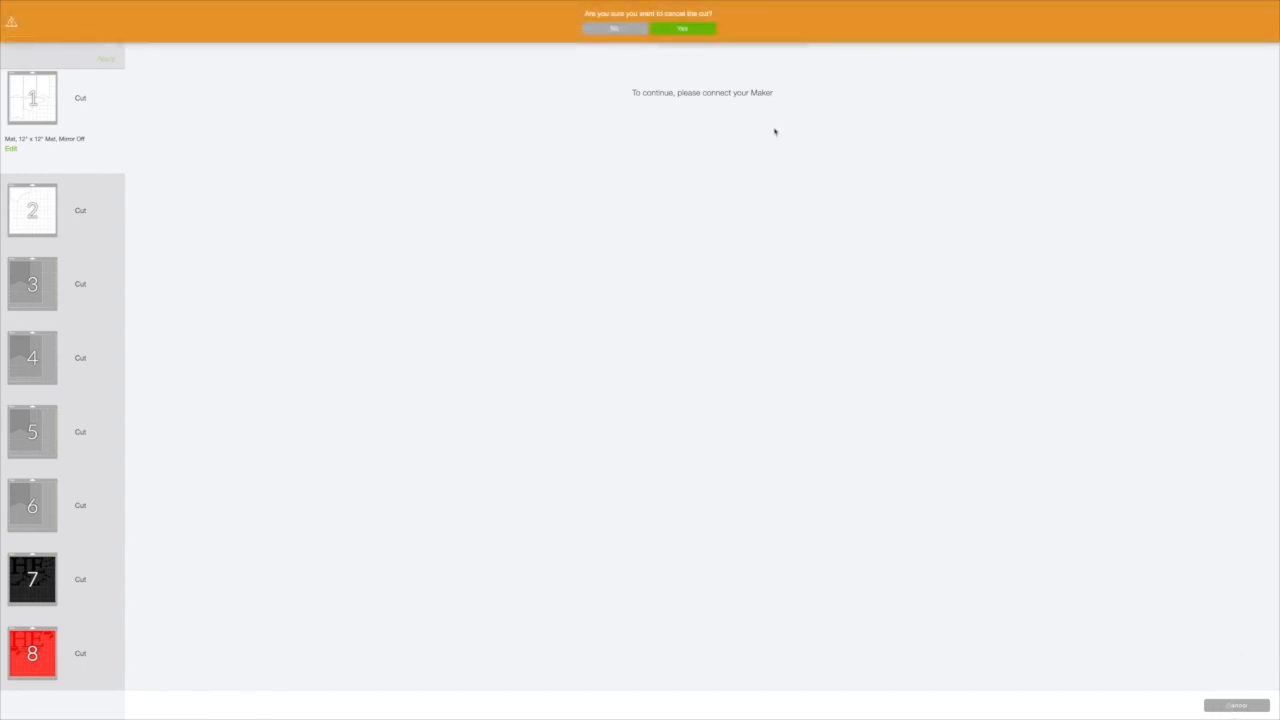
click(706, 29)
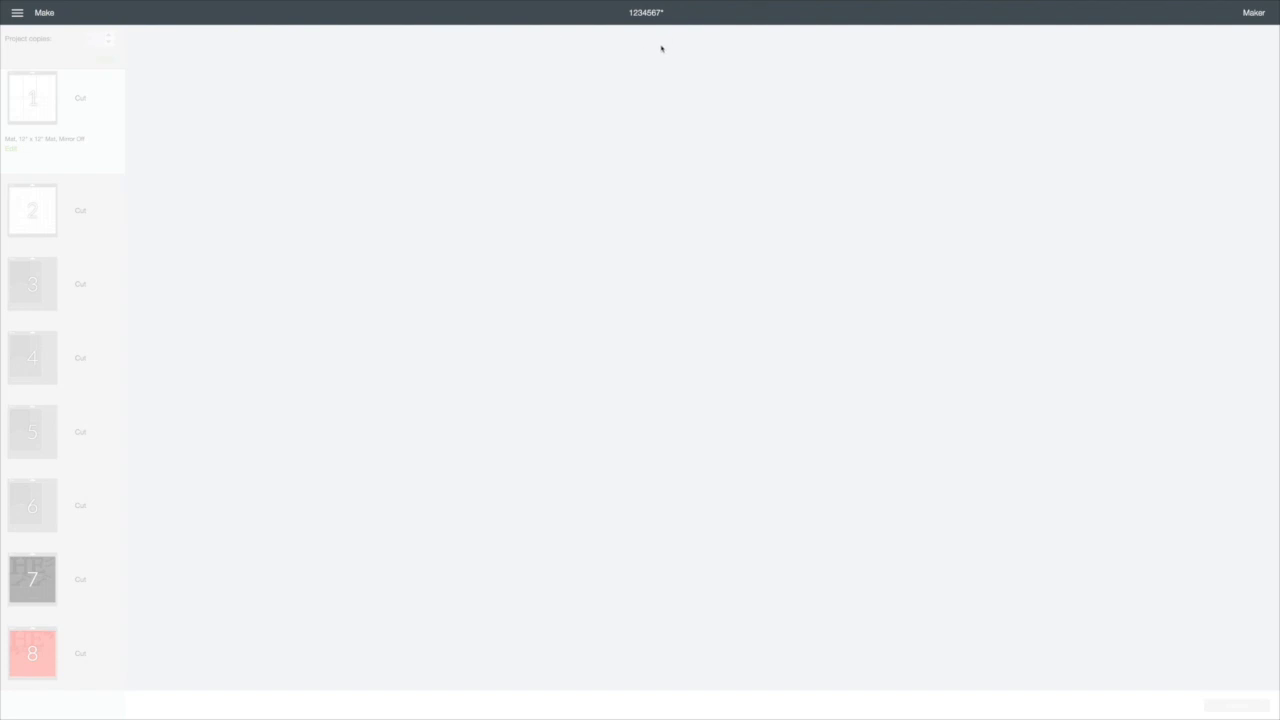
click(17, 13)
click(30, 75)
click(586, 29)
Step: Take the window out of full screen and back into it, and quit Cricut Design Space
mouse_move(470, 3)
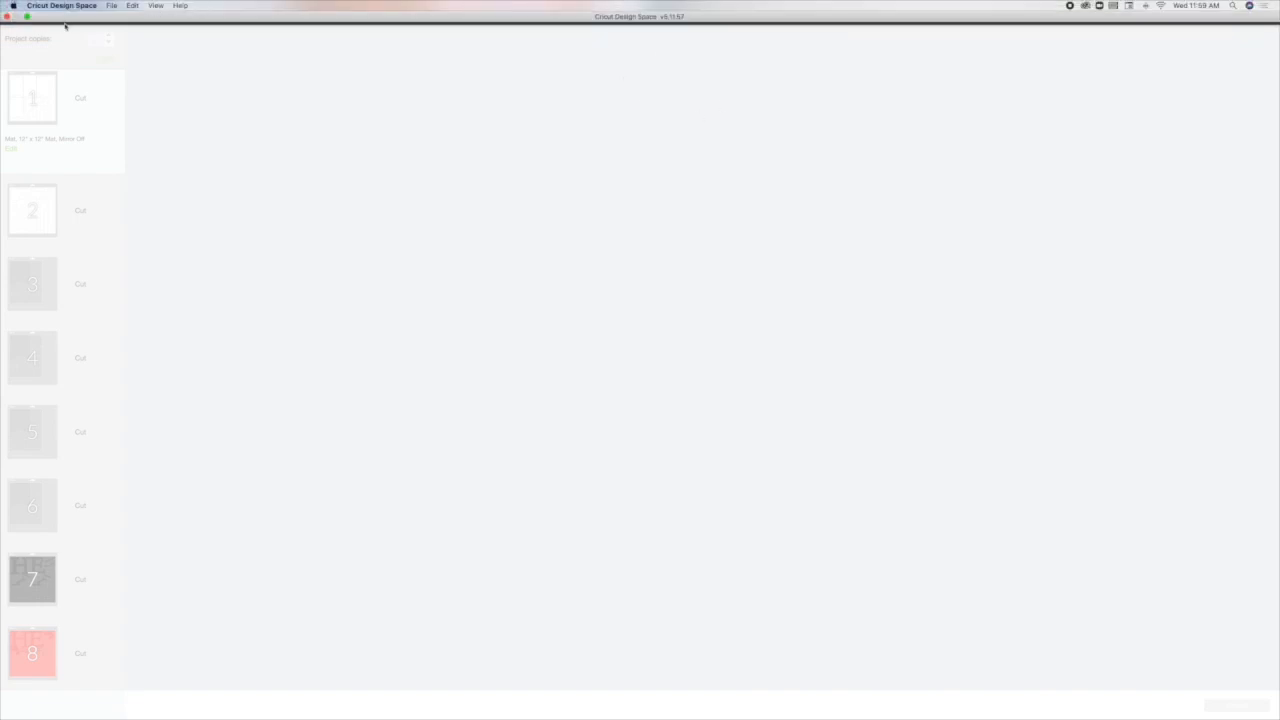
click(28, 17)
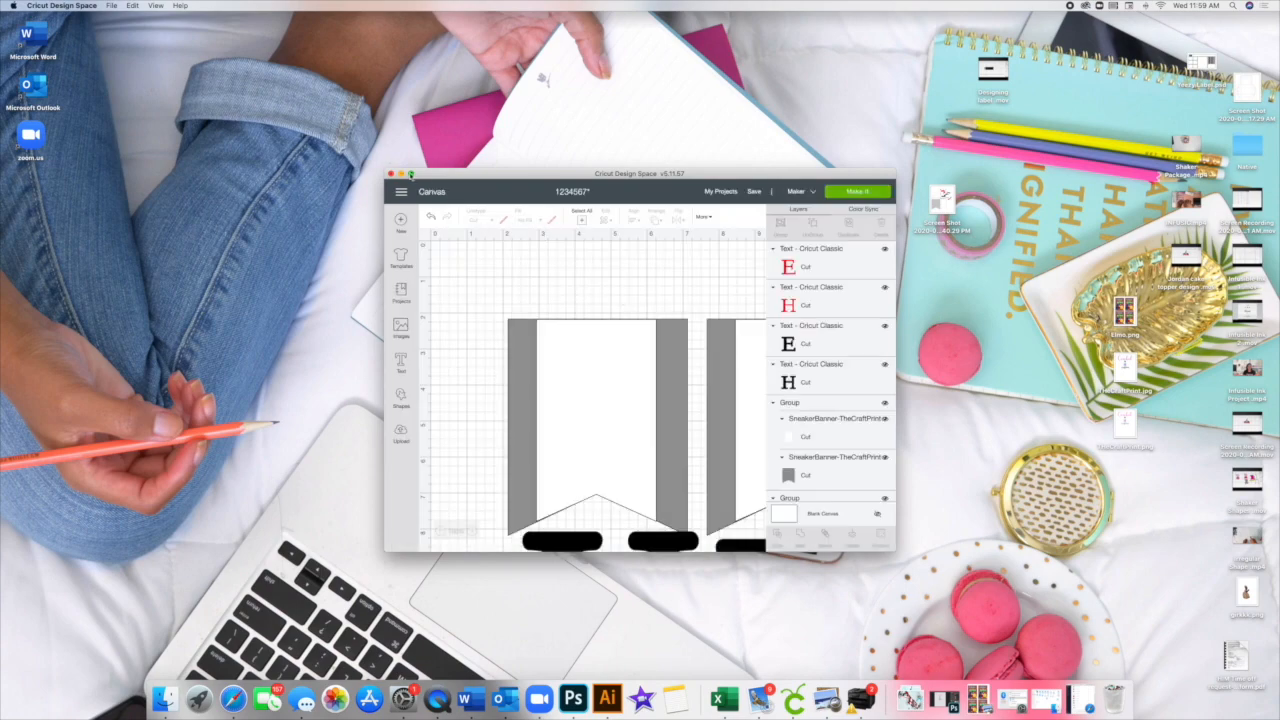
click(410, 174)
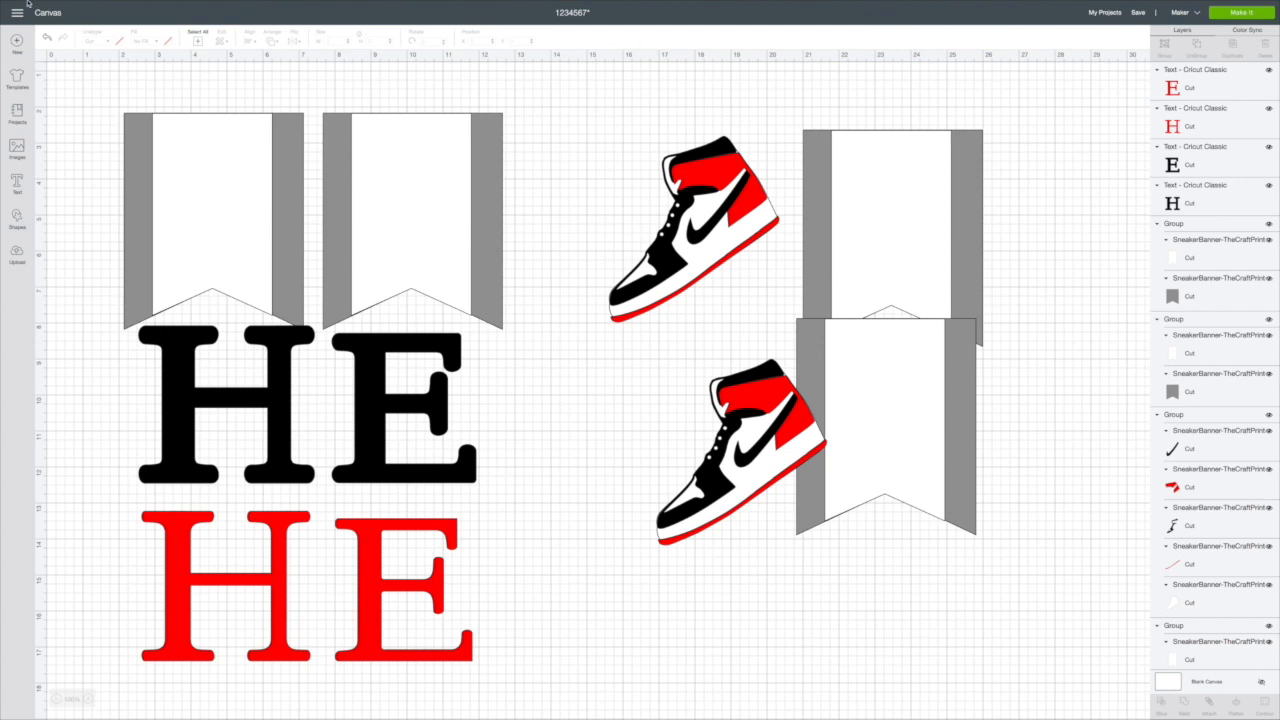
key(super+q)
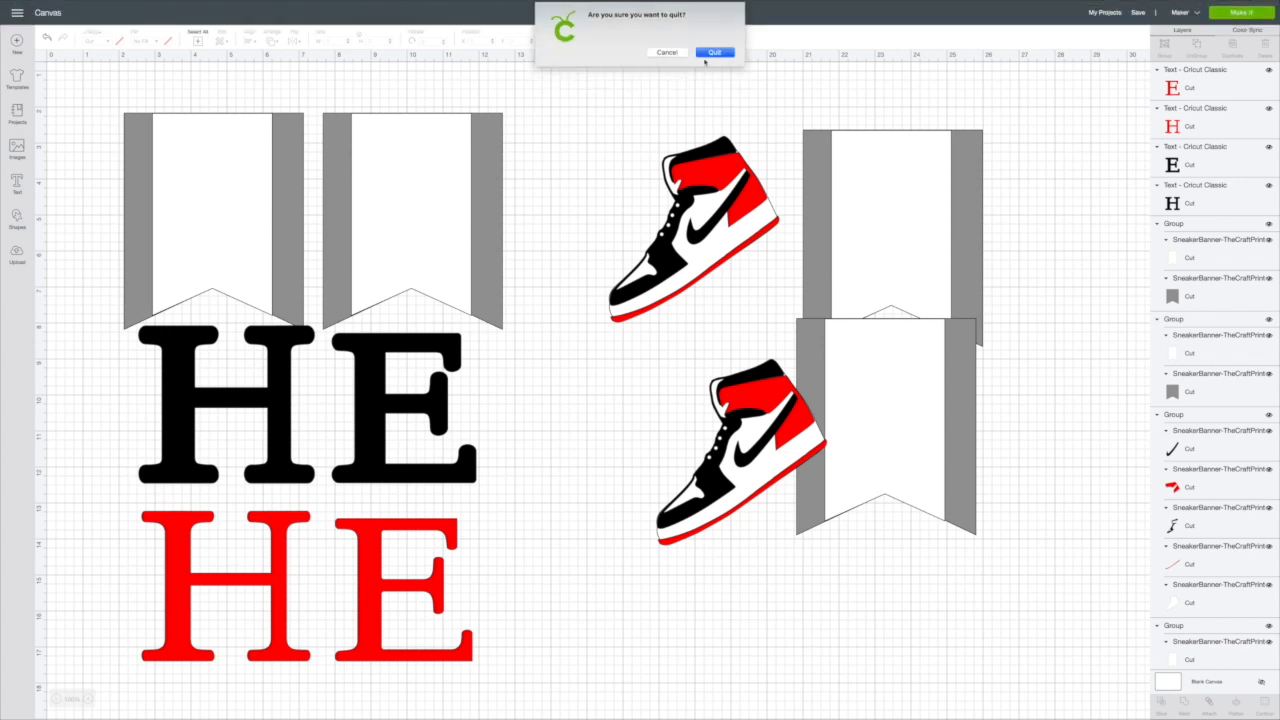
click(712, 53)
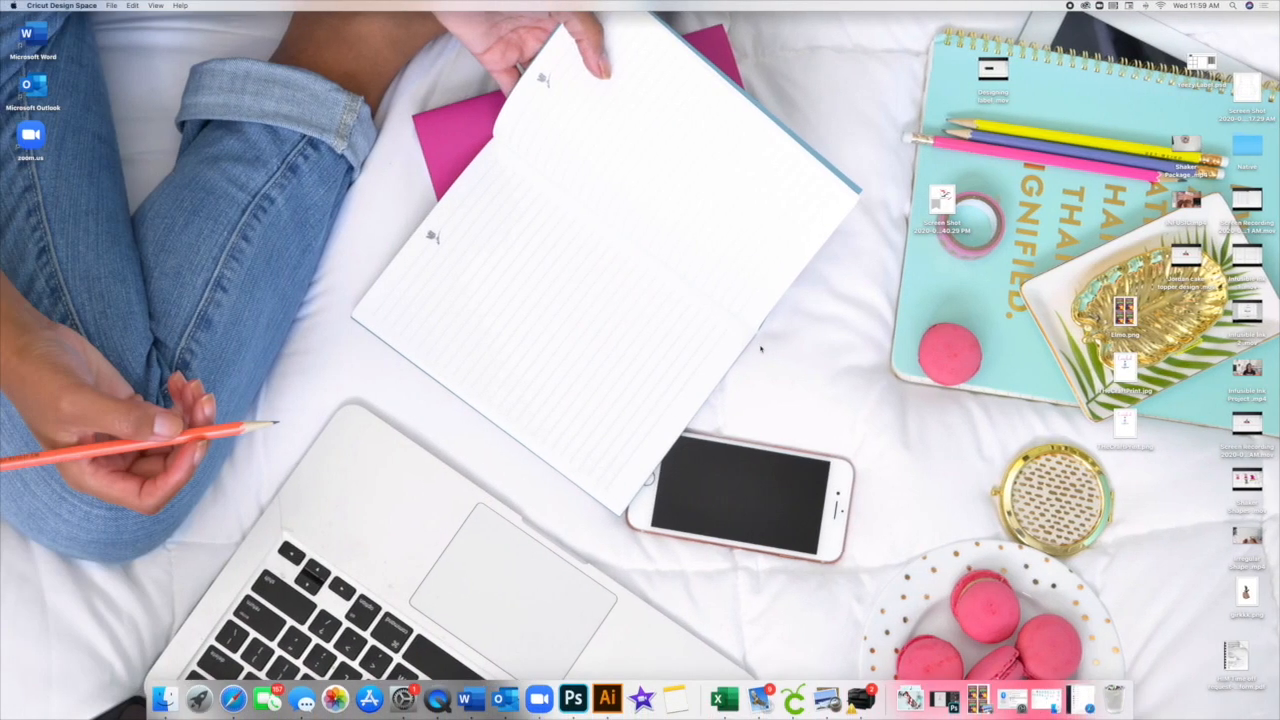
Step: Relaunch Cricut Design Space, open project 1234567 and take it through the full-screen mat preview to the machine connection stage
click(794, 698)
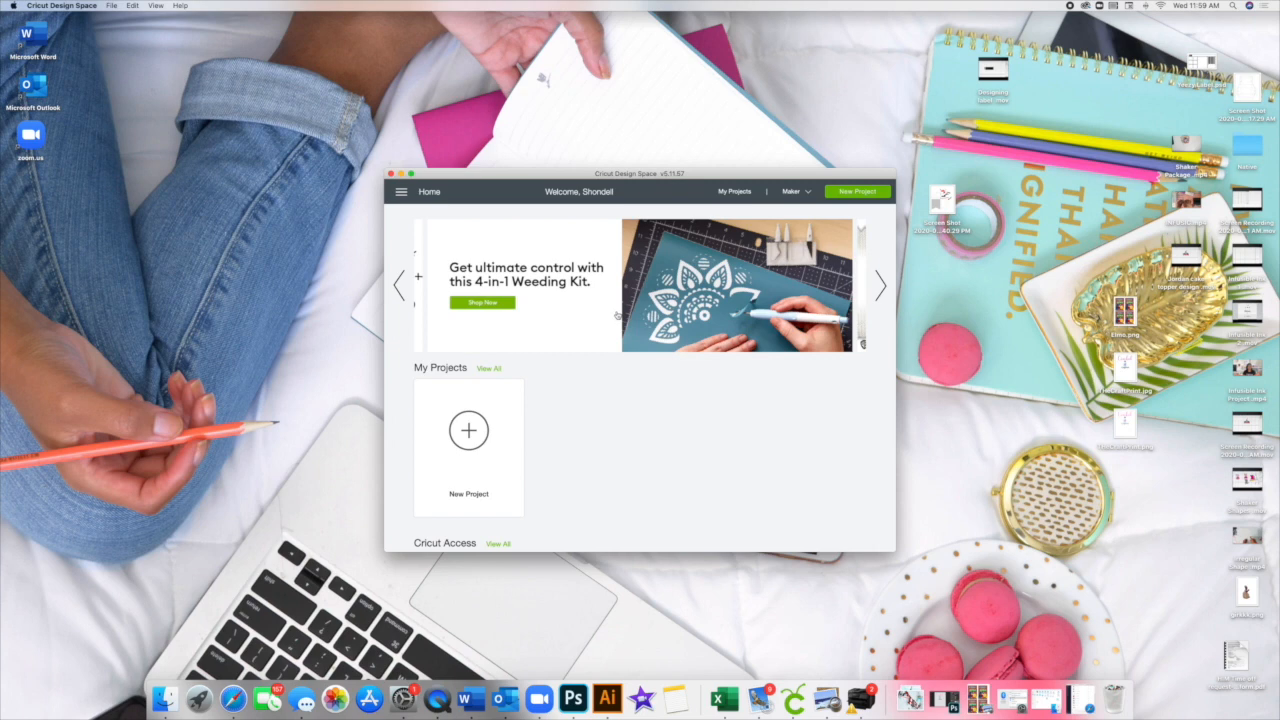
click(586, 409)
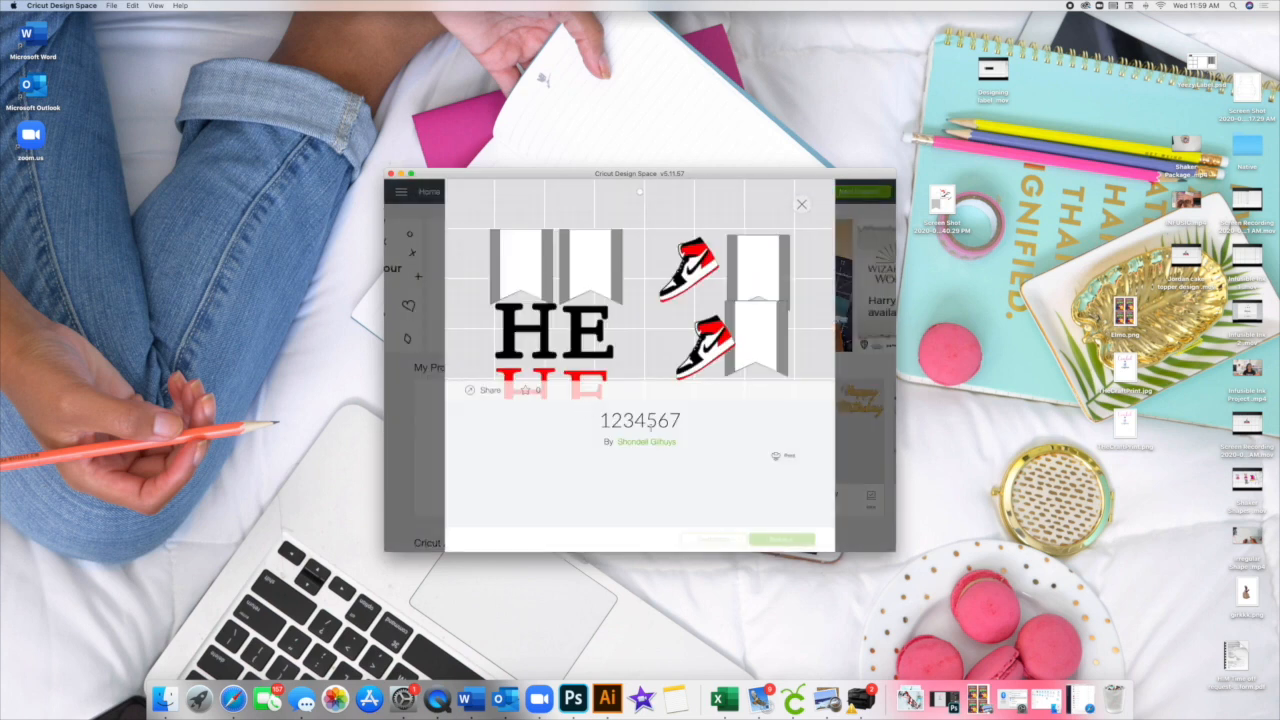
click(786, 540)
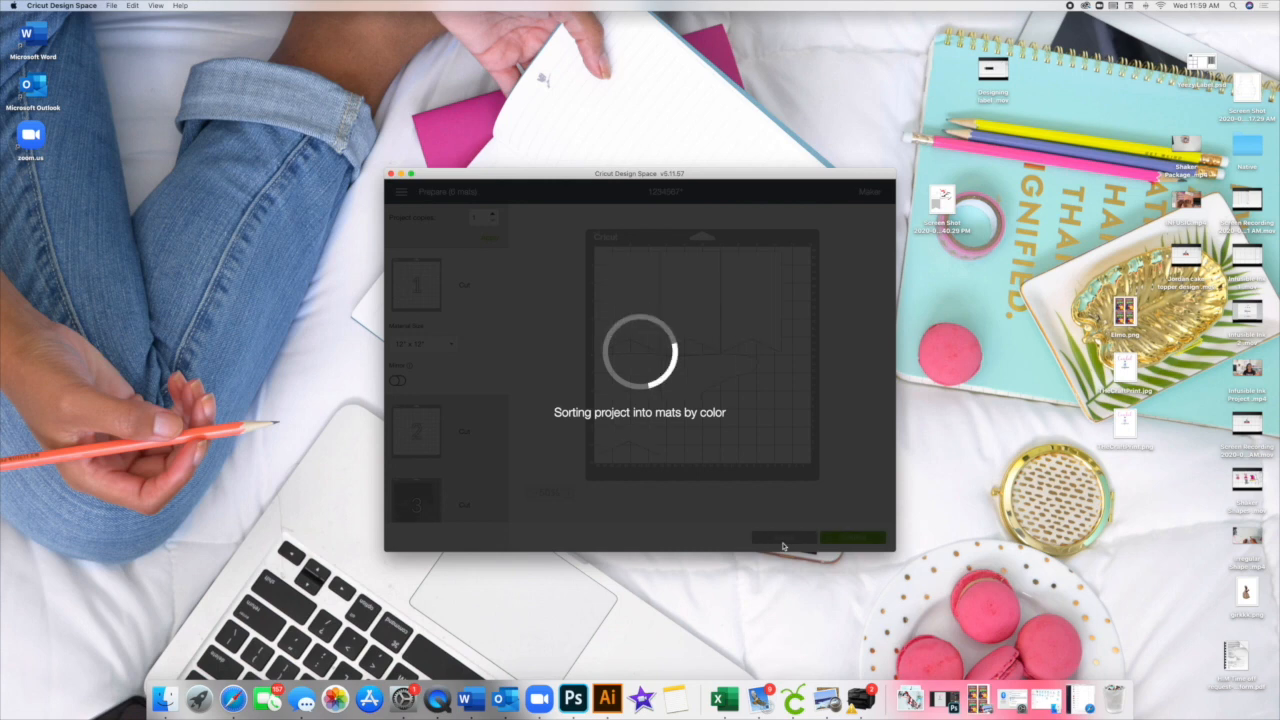
click(410, 174)
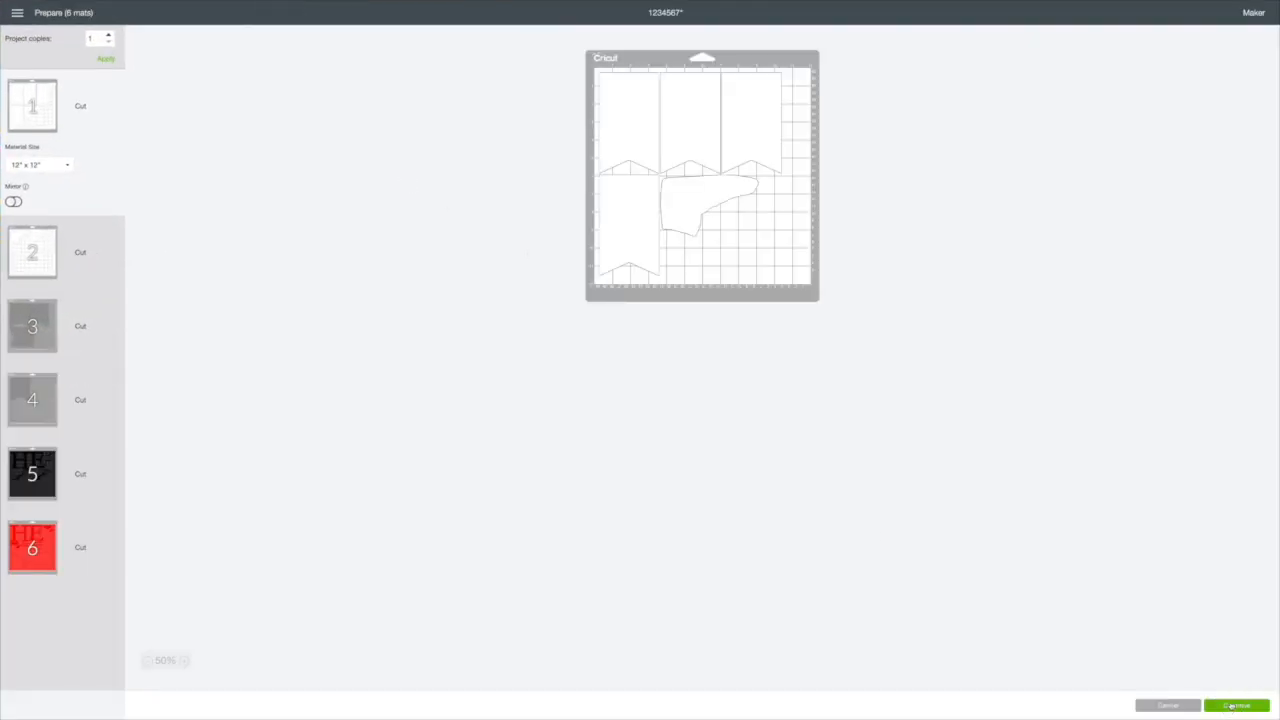
click(1231, 706)
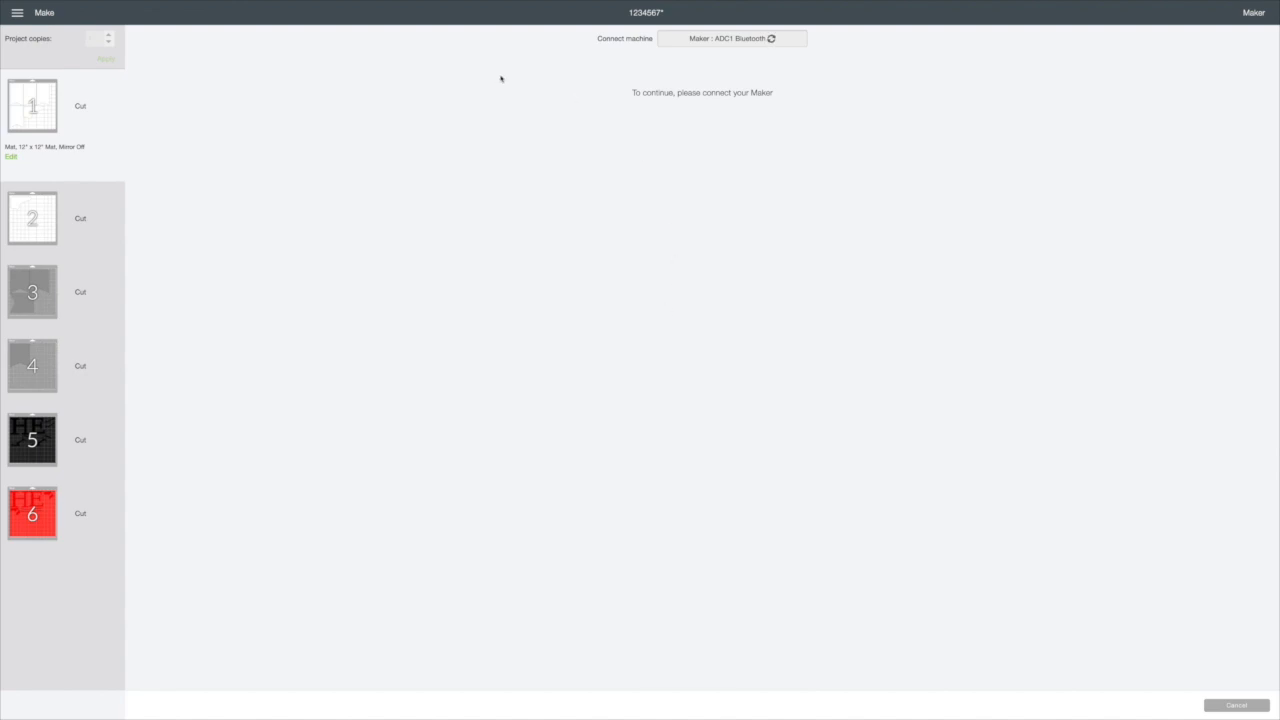
Step: Close Cricut Design Space and open the computer's Bluetooth preferences
mouse_move(189, 5)
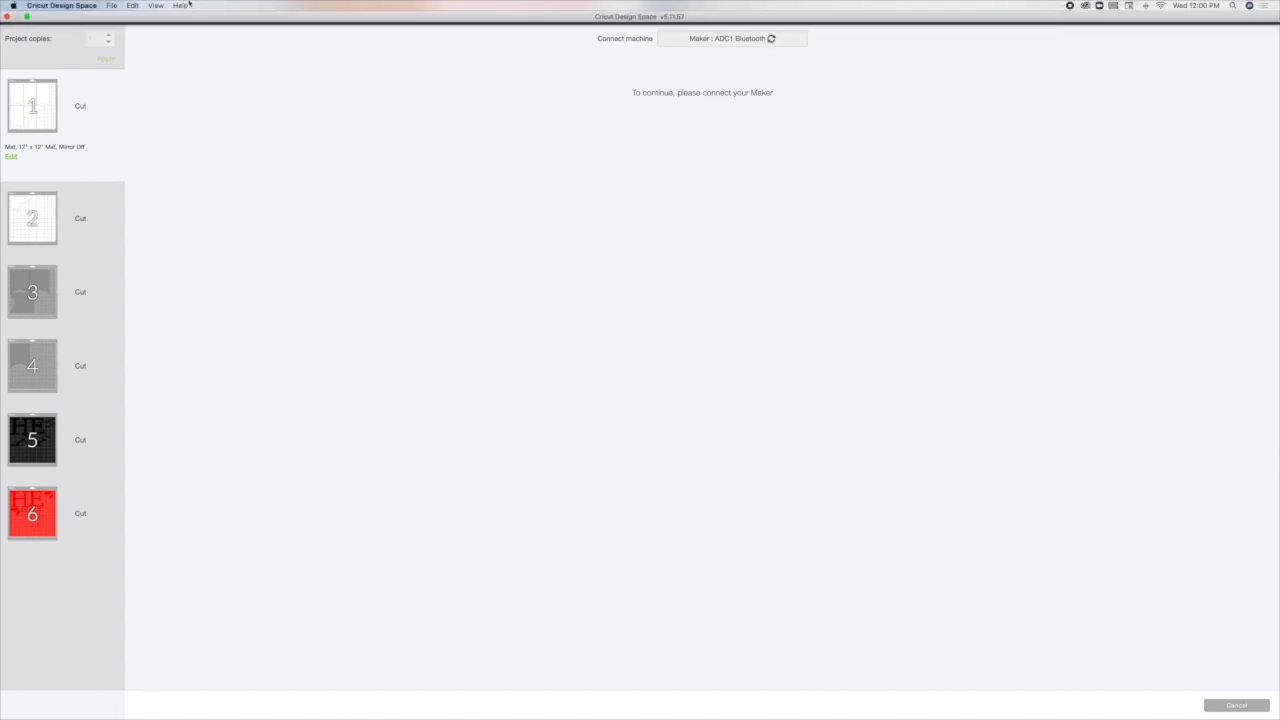
click(7, 17)
click(725, 52)
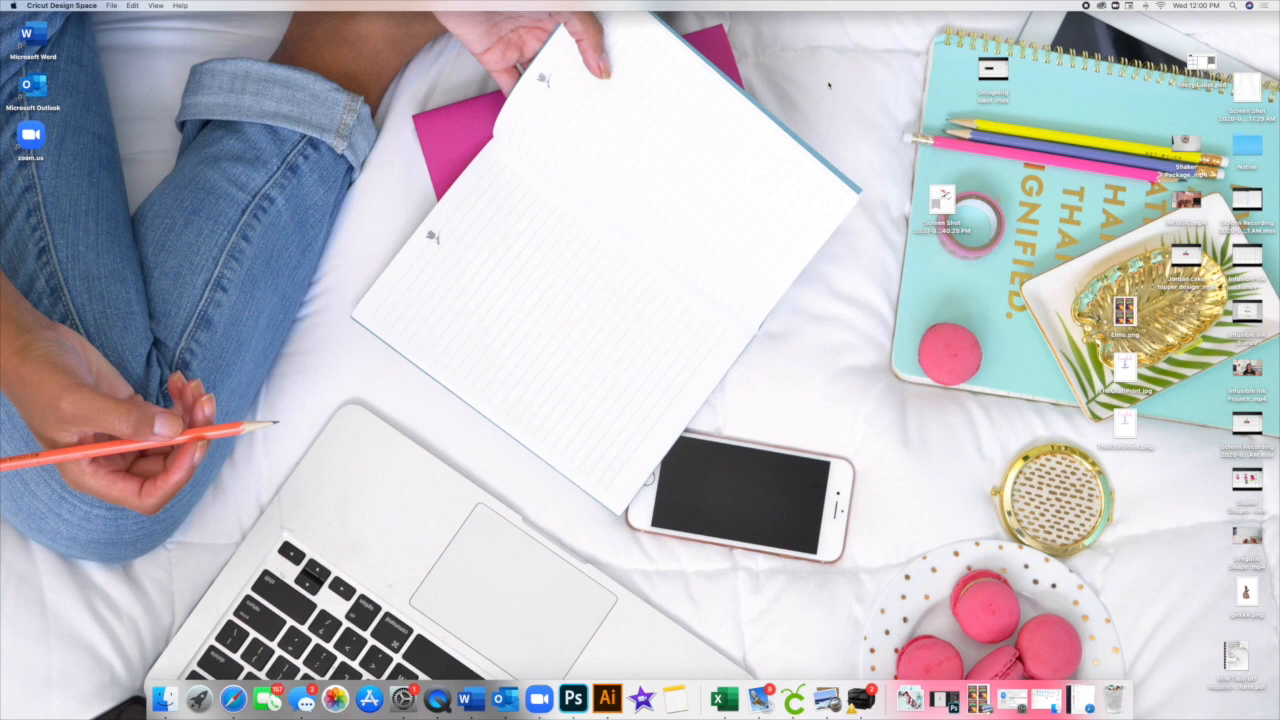
click(1145, 5)
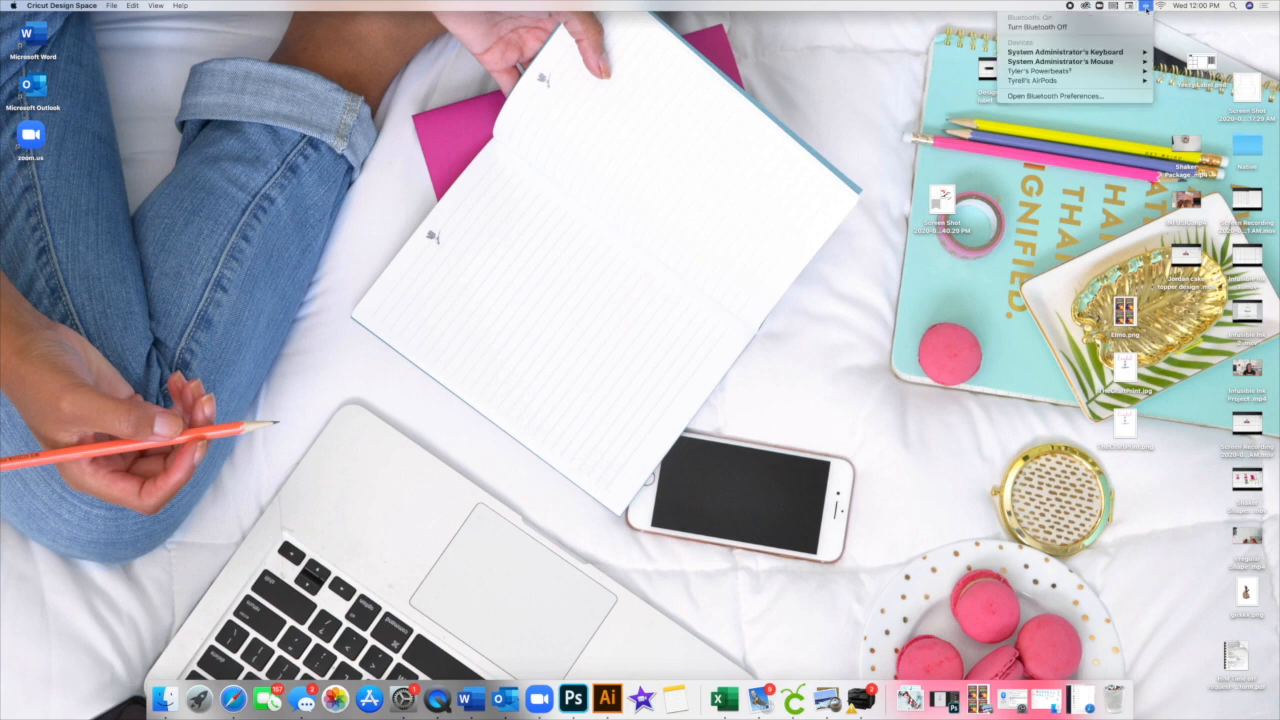
click(1064, 95)
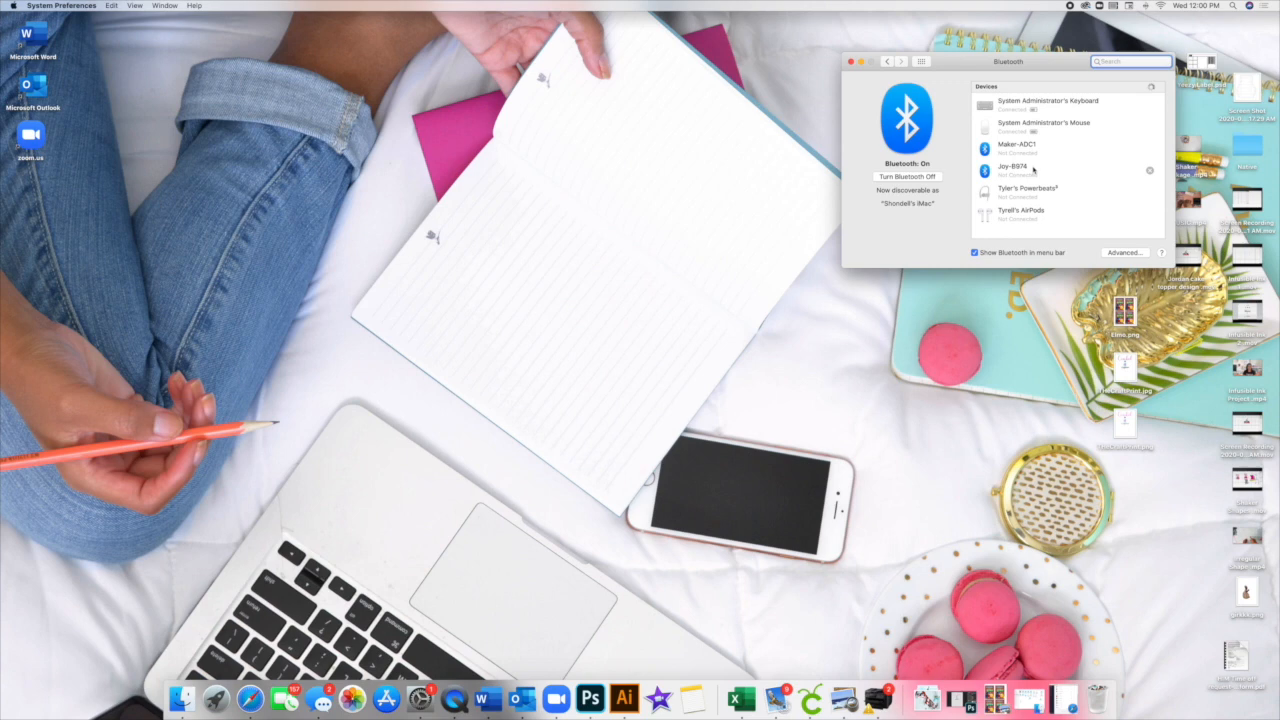
Step: Connect the computer to the Maker-ADC1 cutting machine over Bluetooth
click(1014, 147)
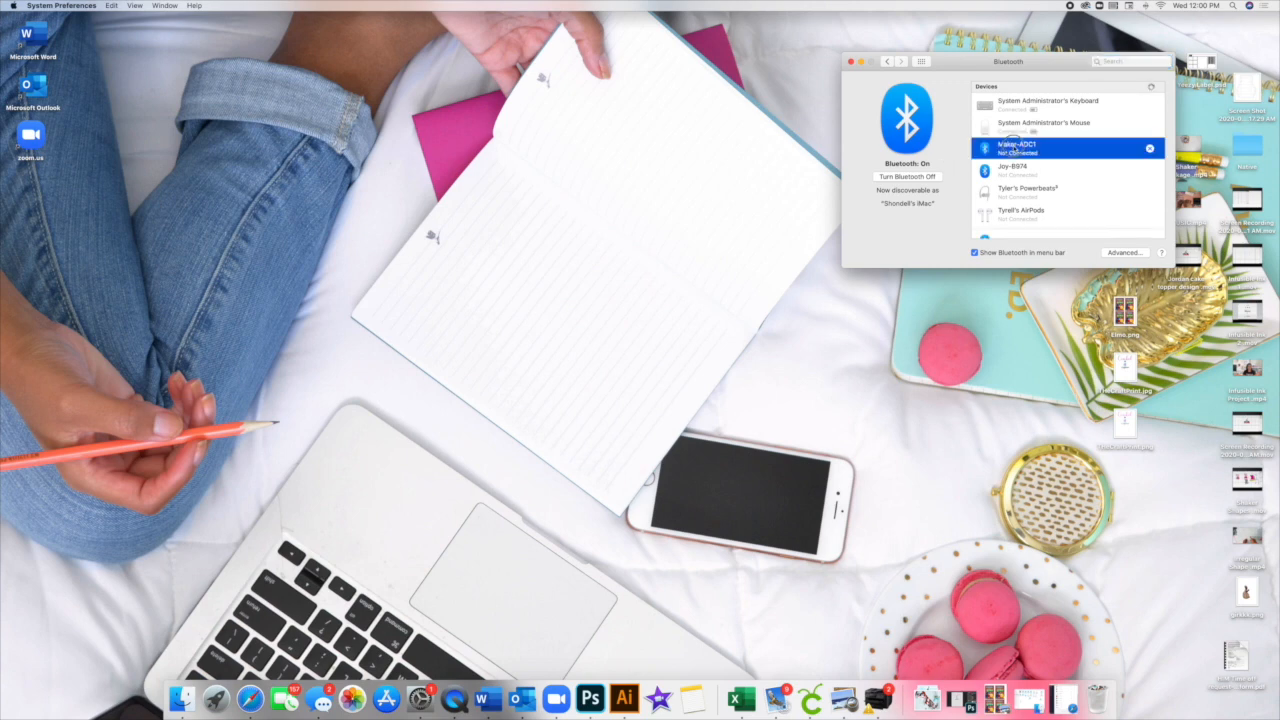
scroll(1047, 148, down, 1)
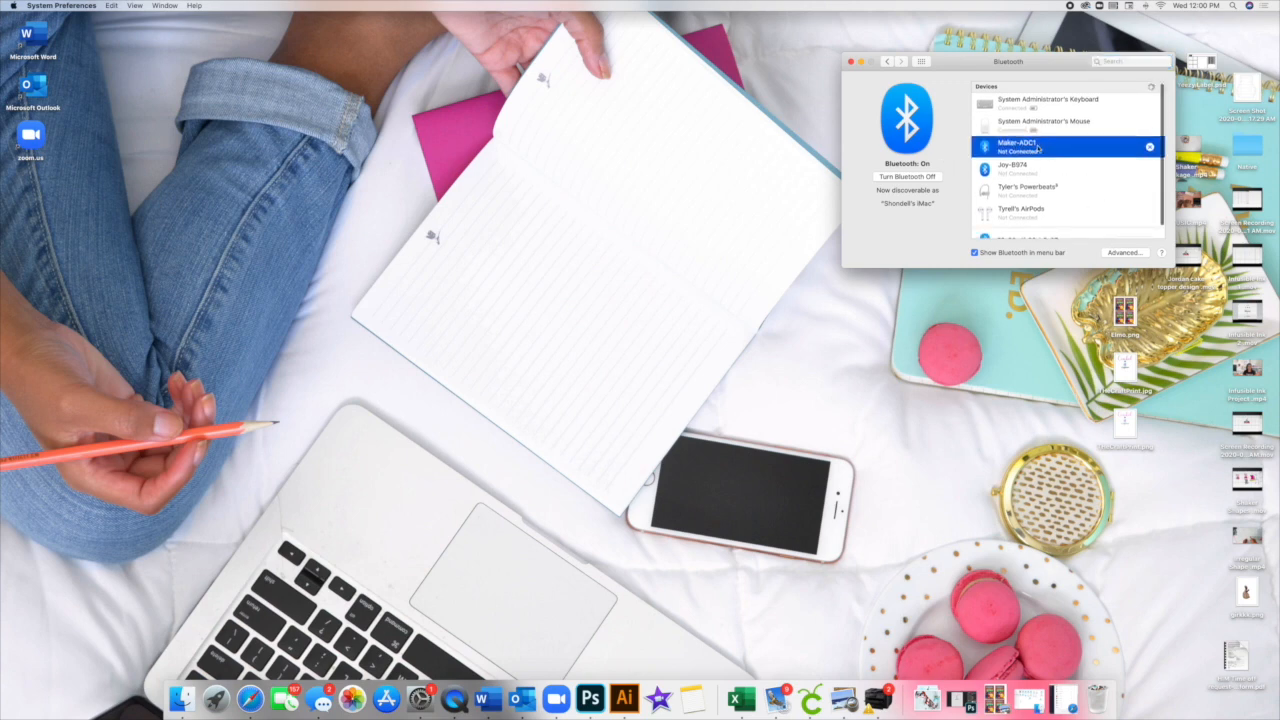
scroll(1095, 161, down, 1)
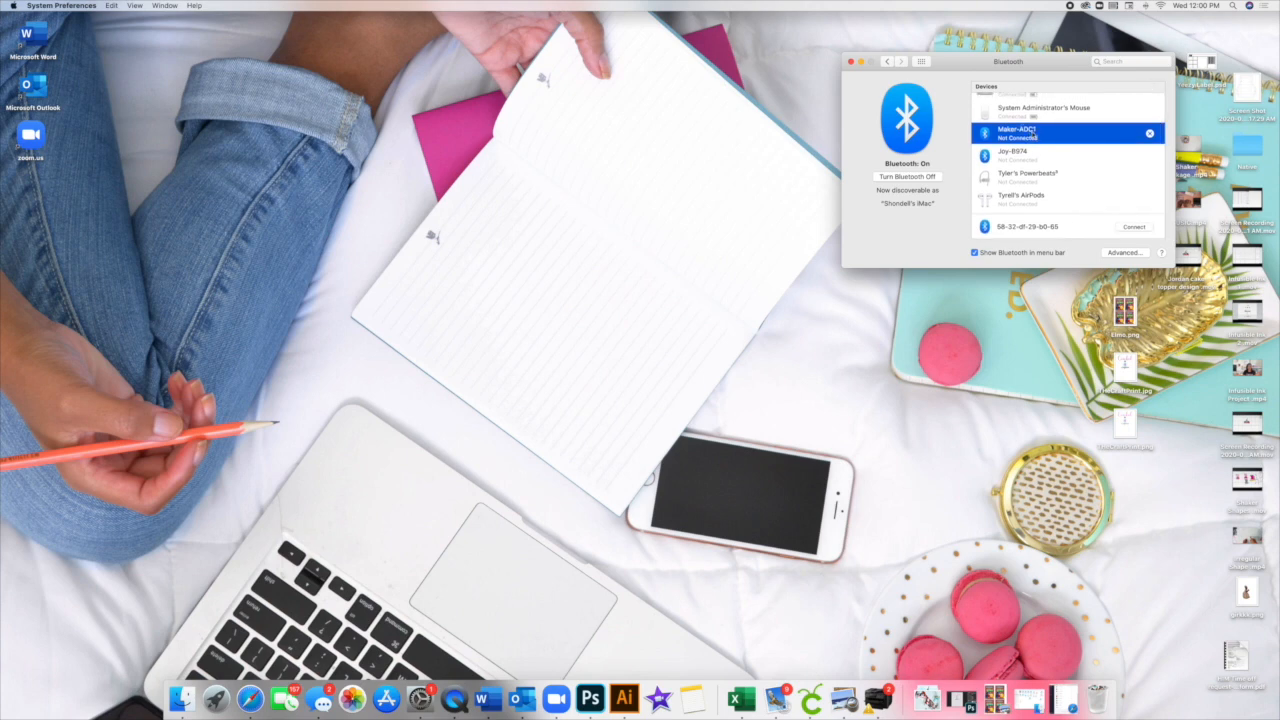
click(1134, 226)
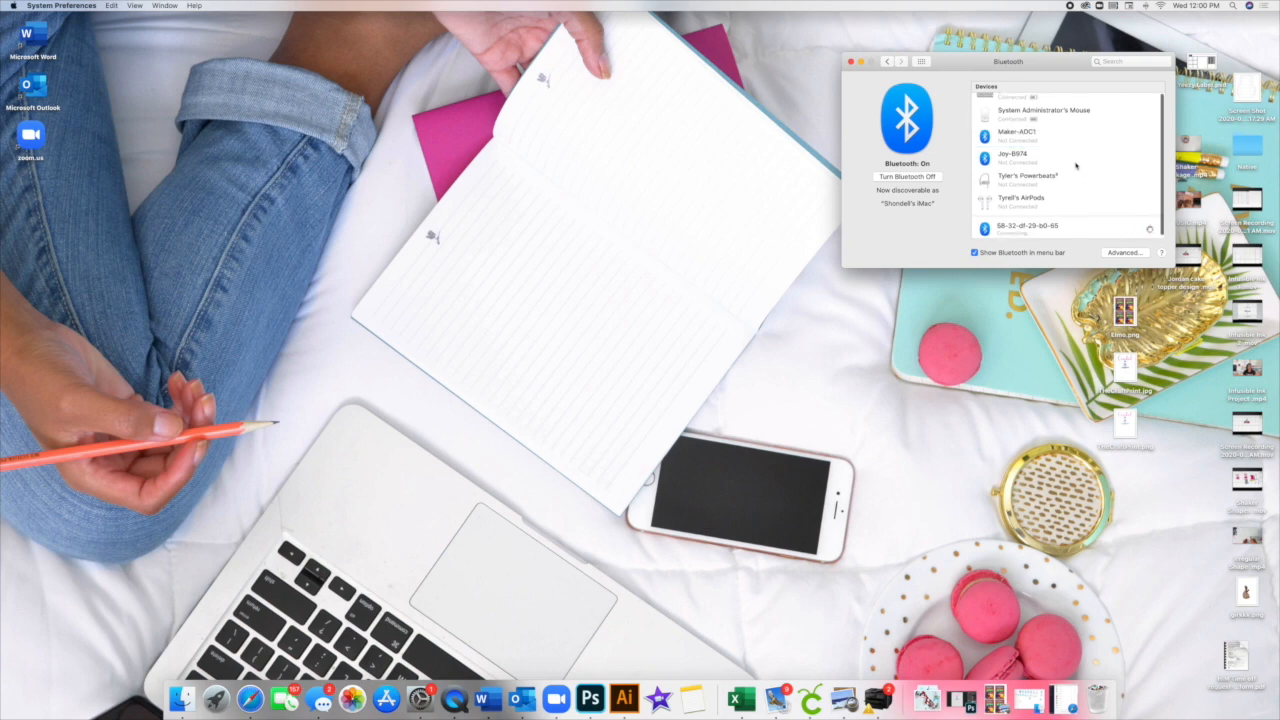
click(1042, 134)
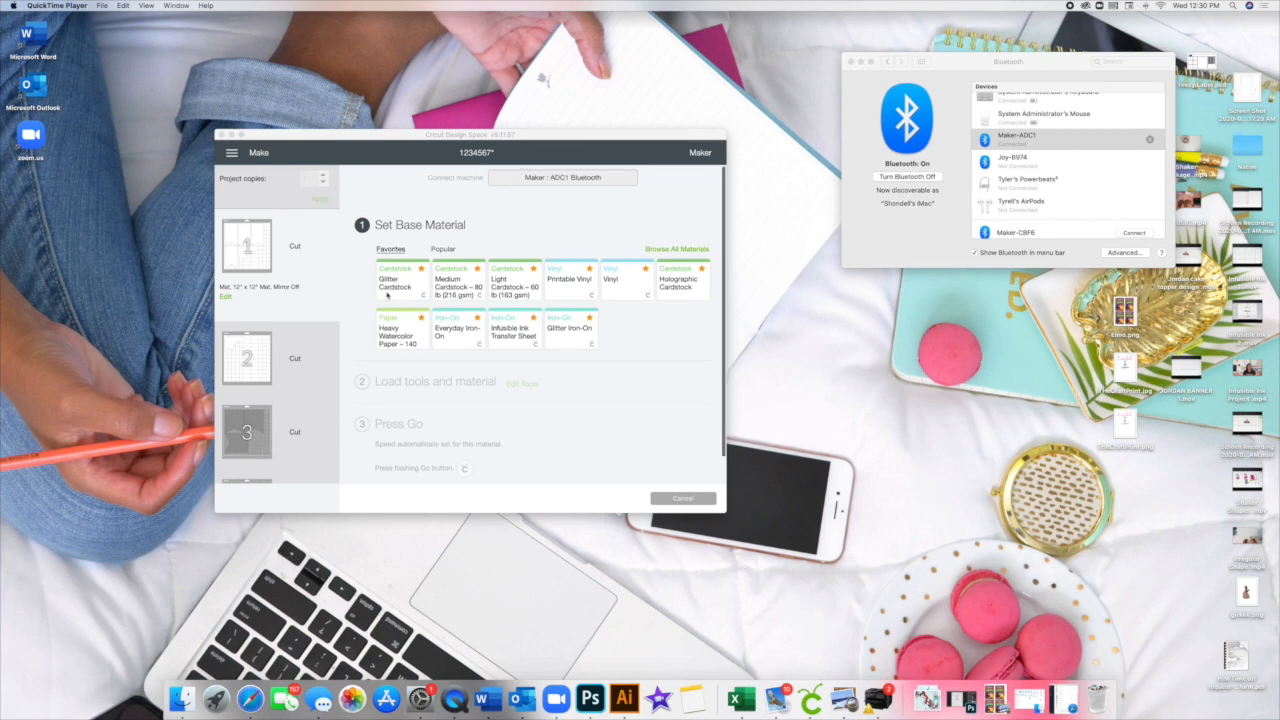
Step: Show Cricut Design Space in full screen and inspect the edit view of grey pennant mat 3
scroll(265, 285, down, 5)
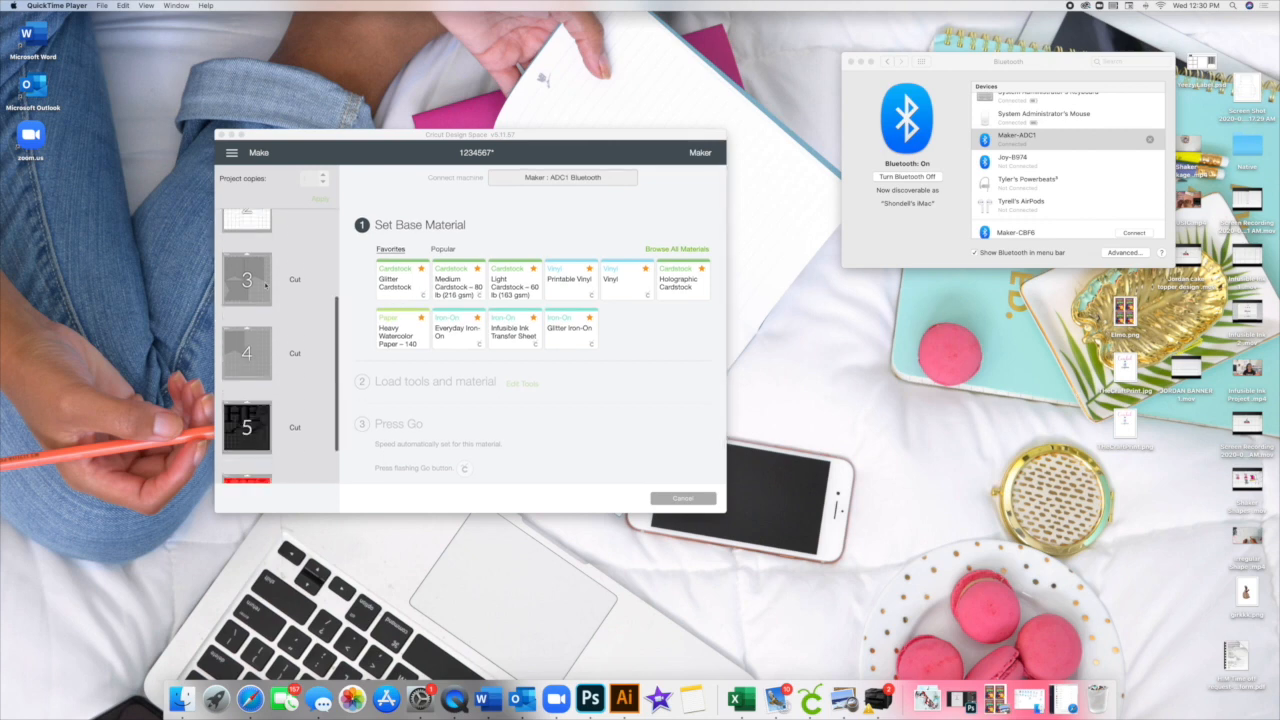
click(243, 136)
click(243, 136)
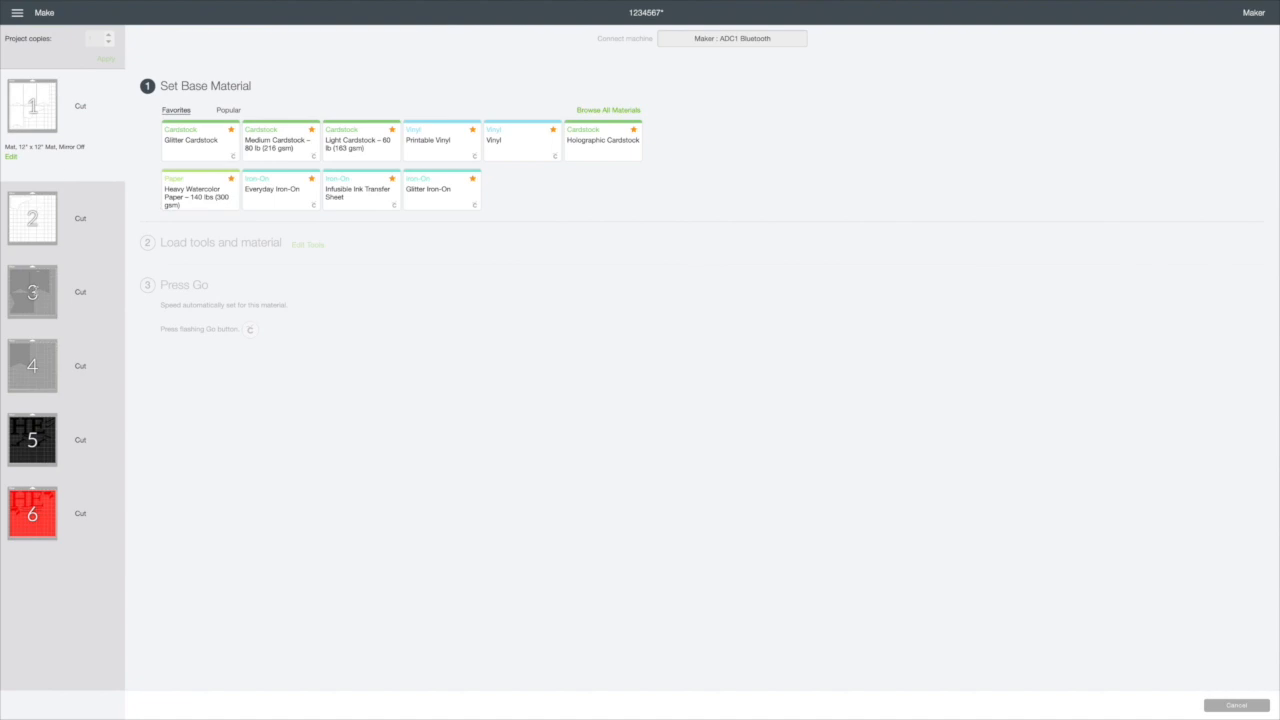
mouse_move(32, 292)
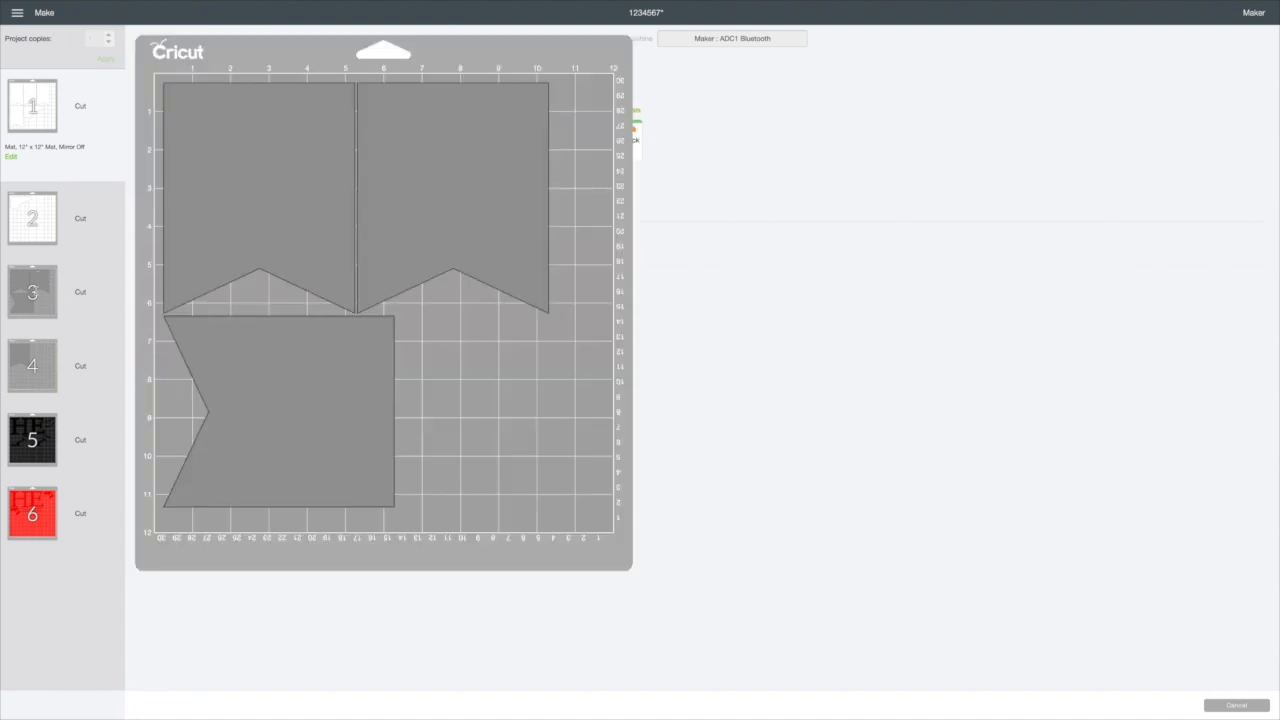
click(46, 284)
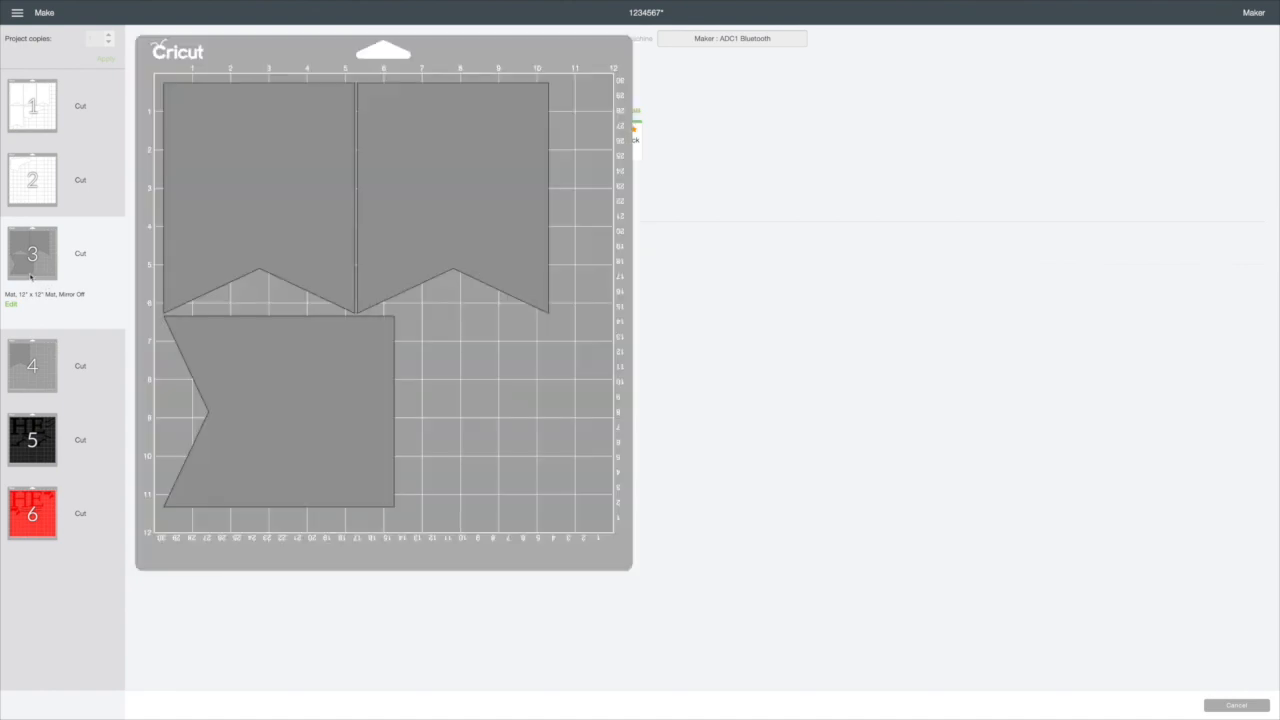
click(10, 304)
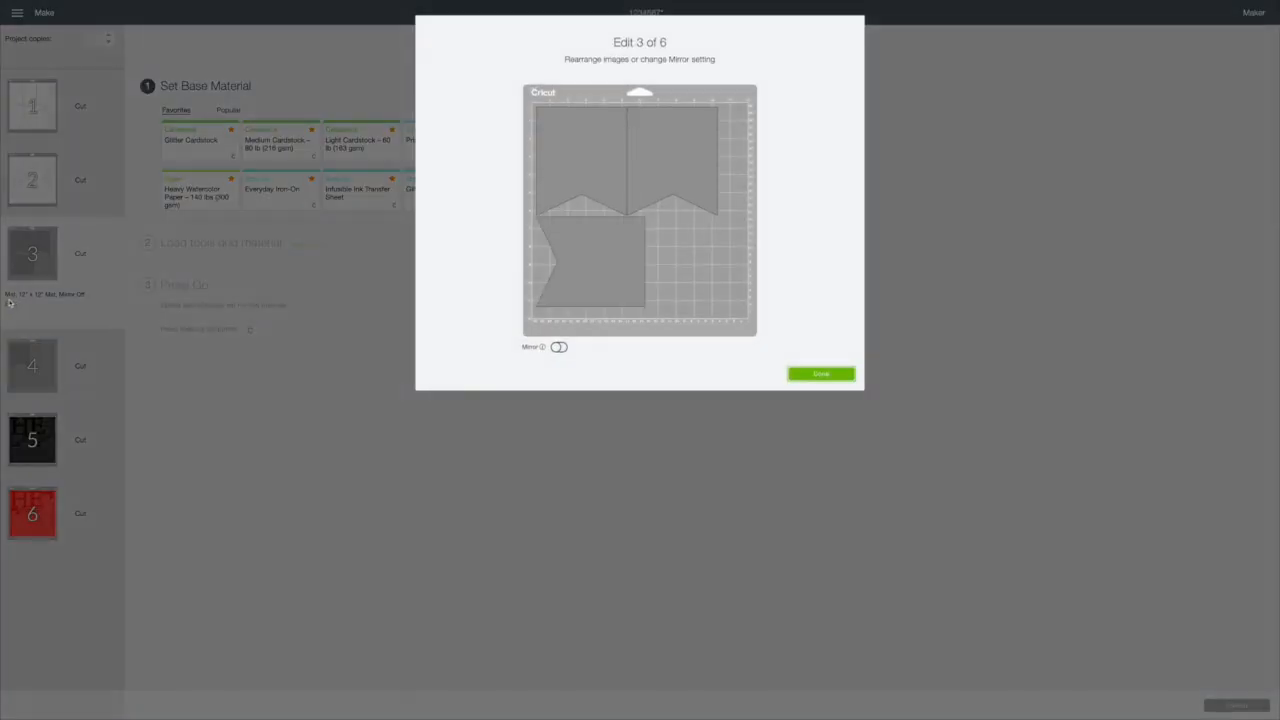
click(820, 373)
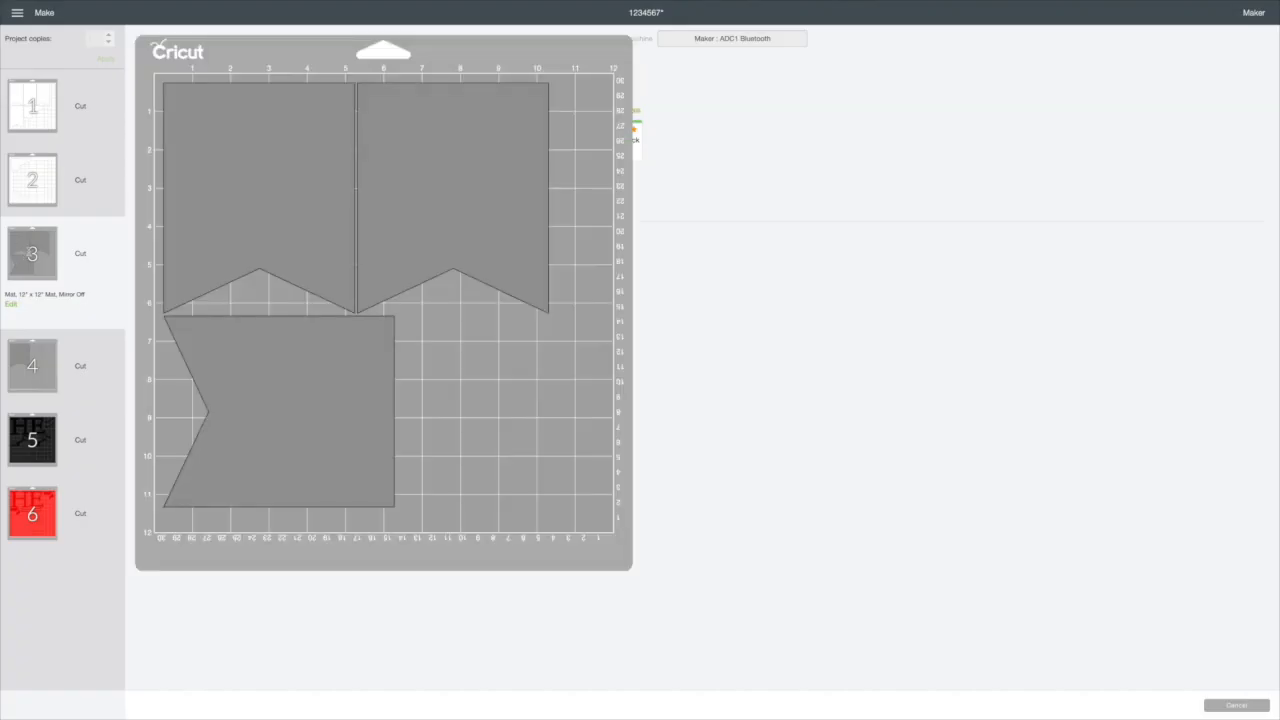
Step: Cancel the cut to return to mat preparation, and set the material size of grey mat 3 to 8.5" x 11" (Letter)
click(1251, 707)
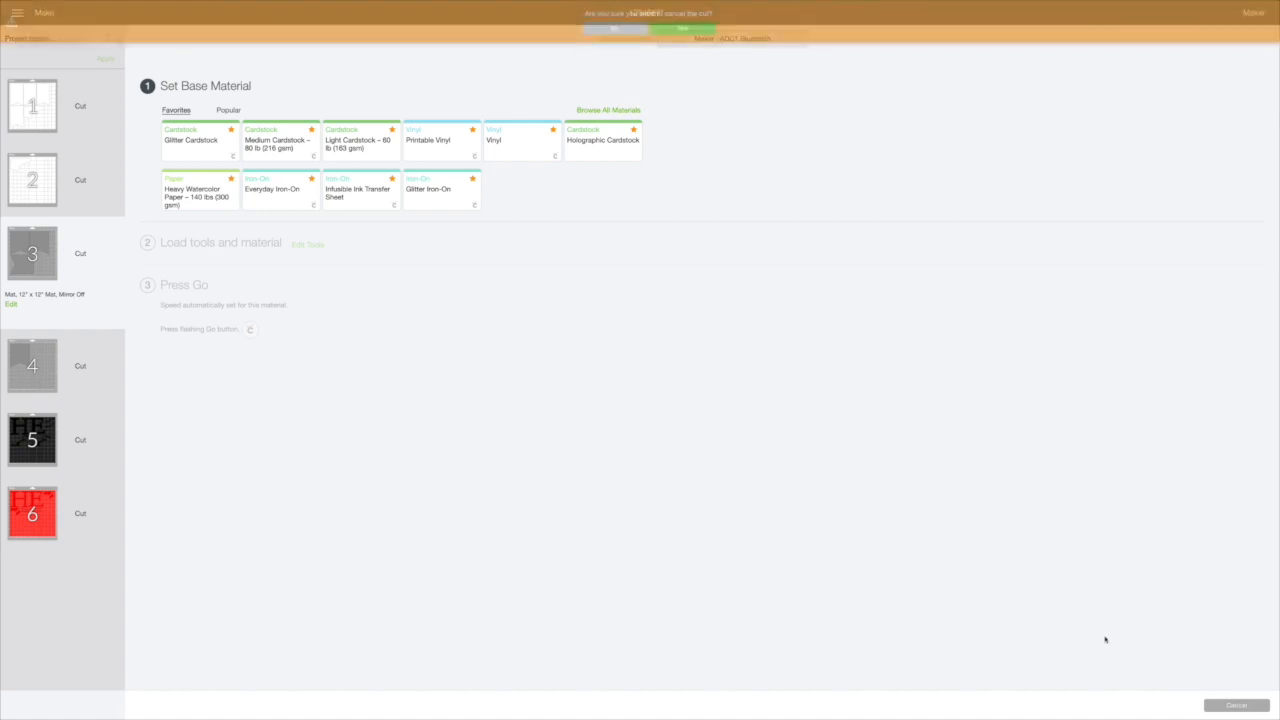
click(688, 28)
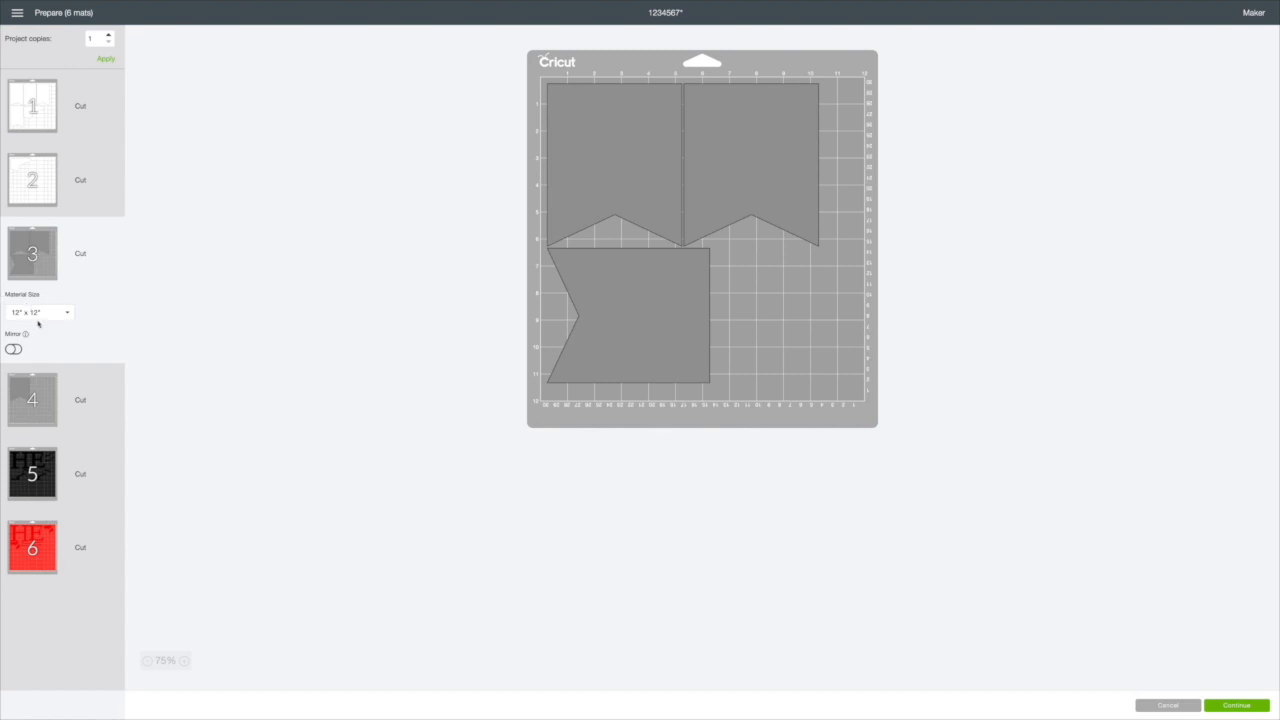
click(67, 313)
click(41, 374)
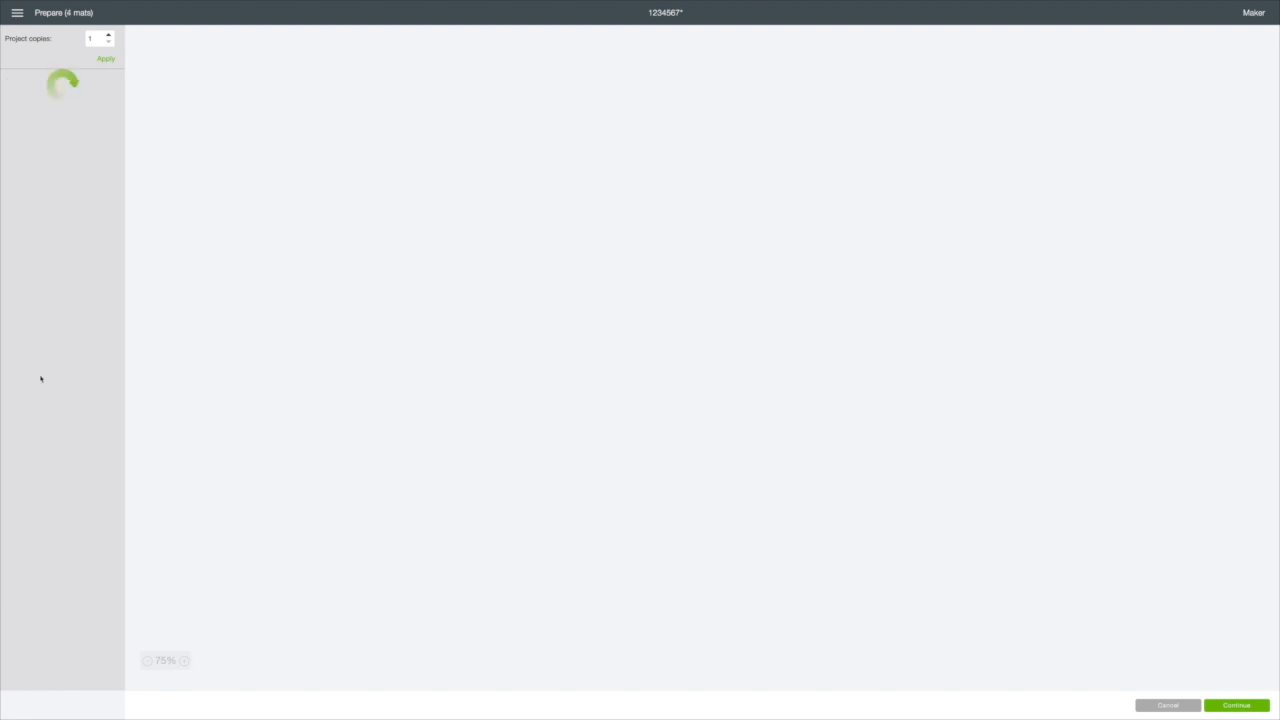
Step: Examine the pennant placement on the Letter-size grey mats 3 and 4
click(612, 220)
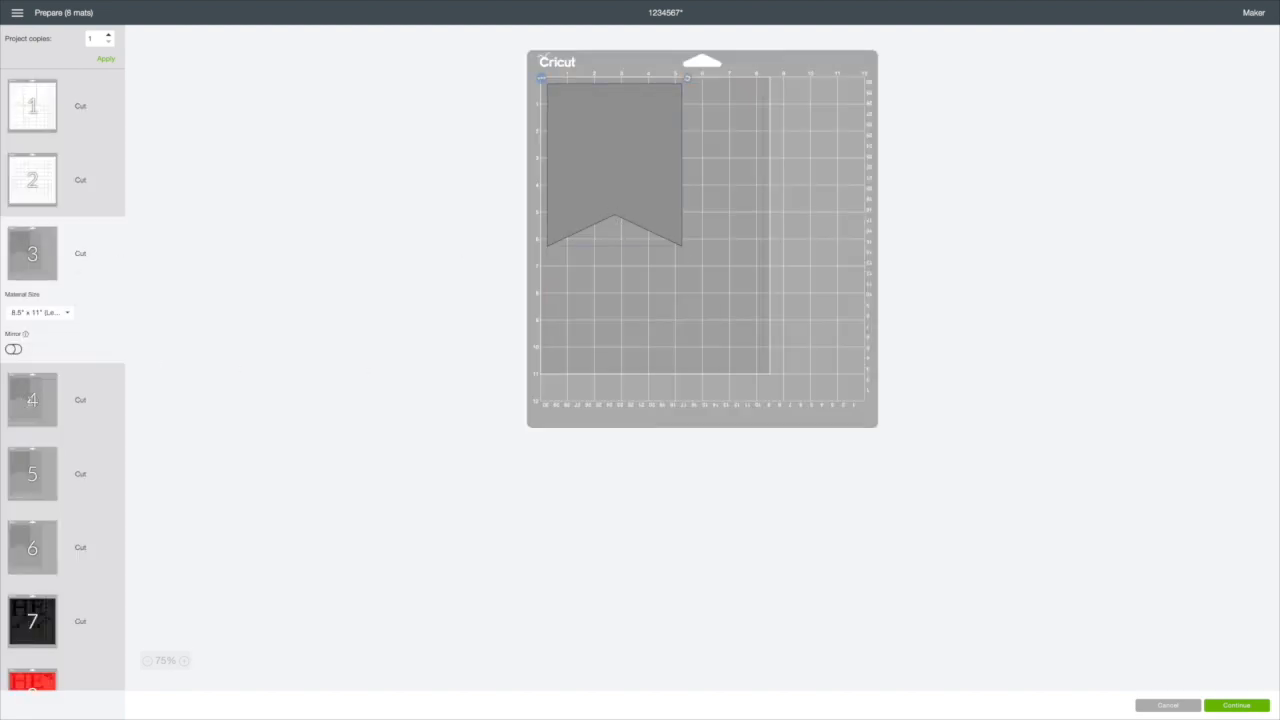
click(30, 400)
click(598, 157)
scroll(599, 155, down, 1)
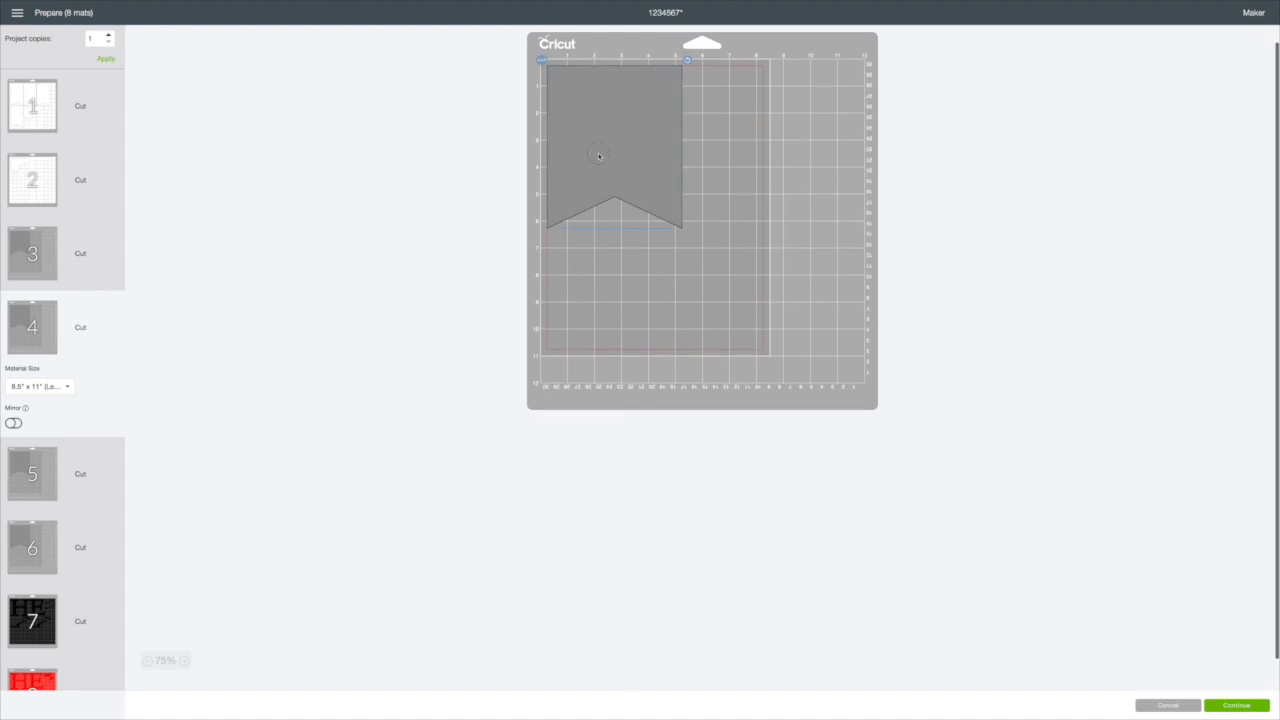
scroll(599, 156, up, 1)
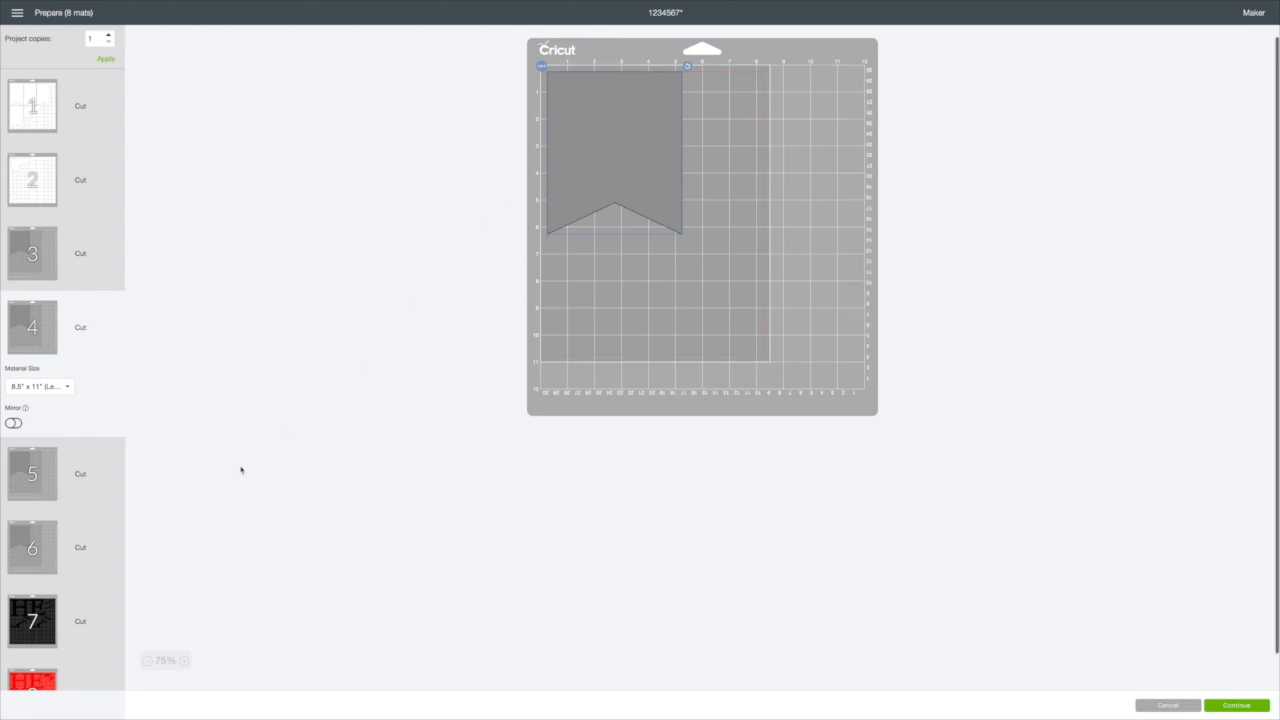
Step: Move the grey pennant from mat 6 to grey mat 3
click(33, 548)
scroll(571, 437, down, 1)
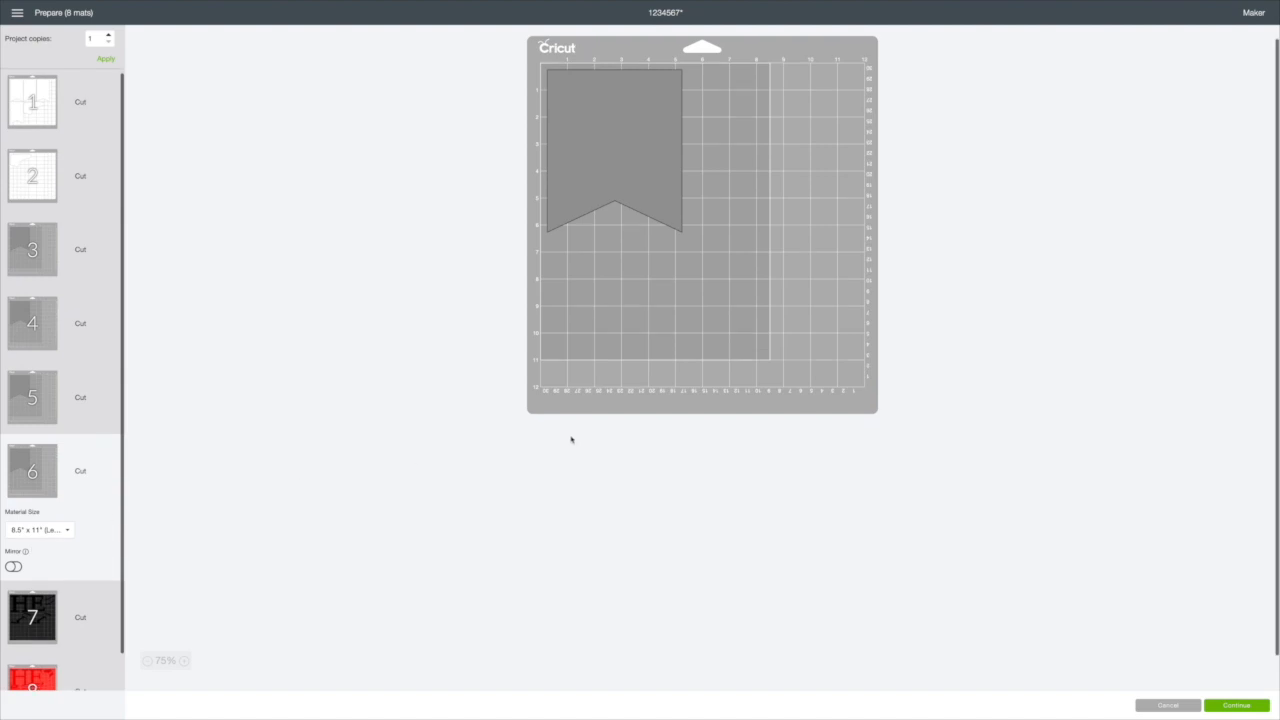
scroll(530, 100, down, 2)
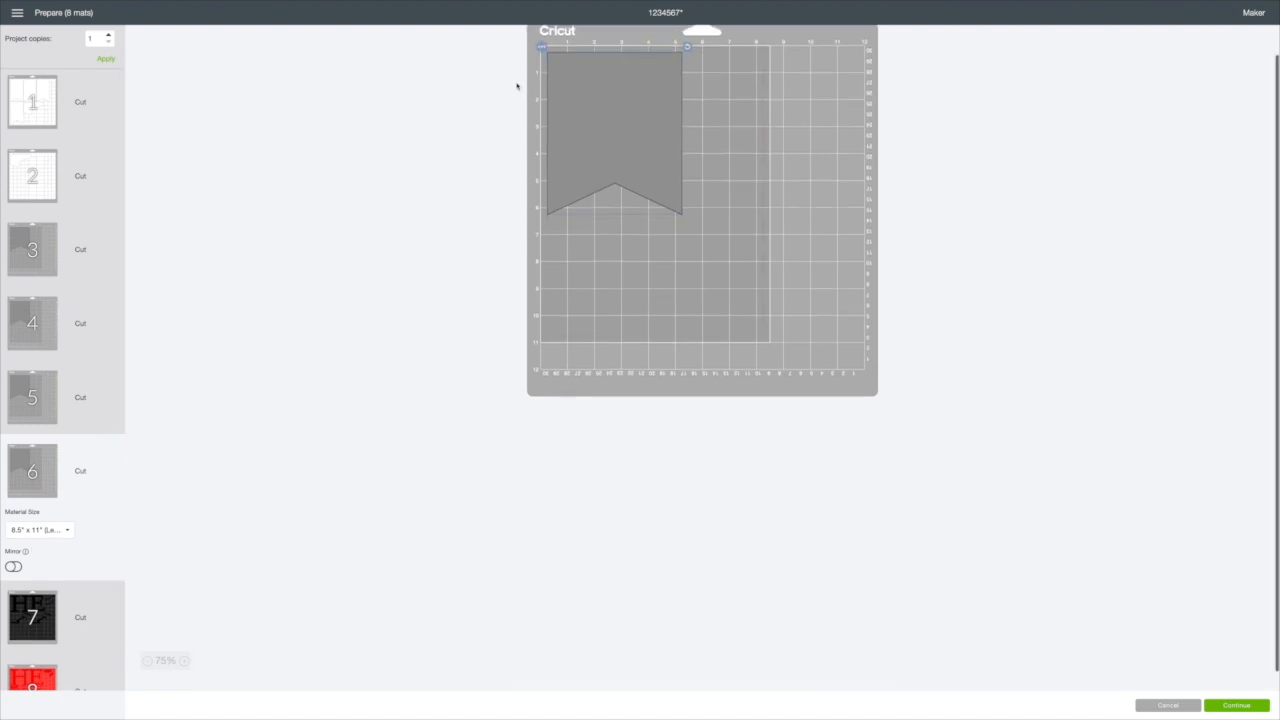
scroll(536, 54, up, 3)
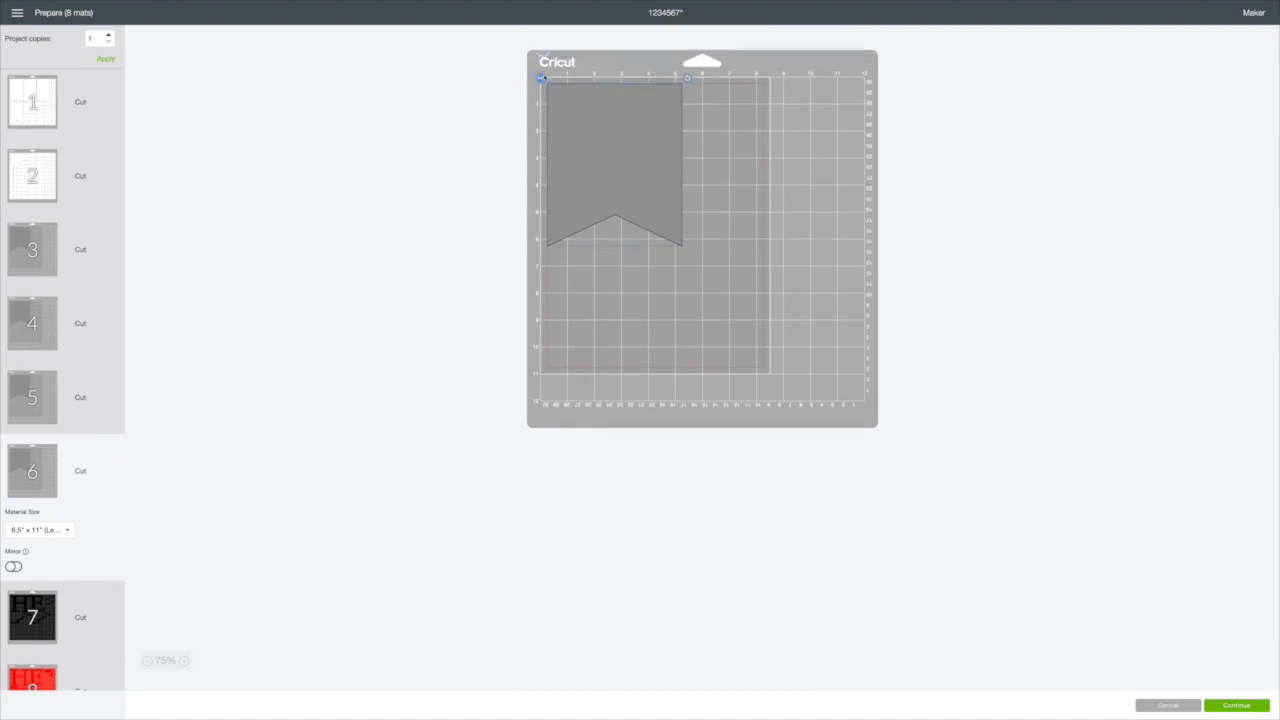
click(541, 78)
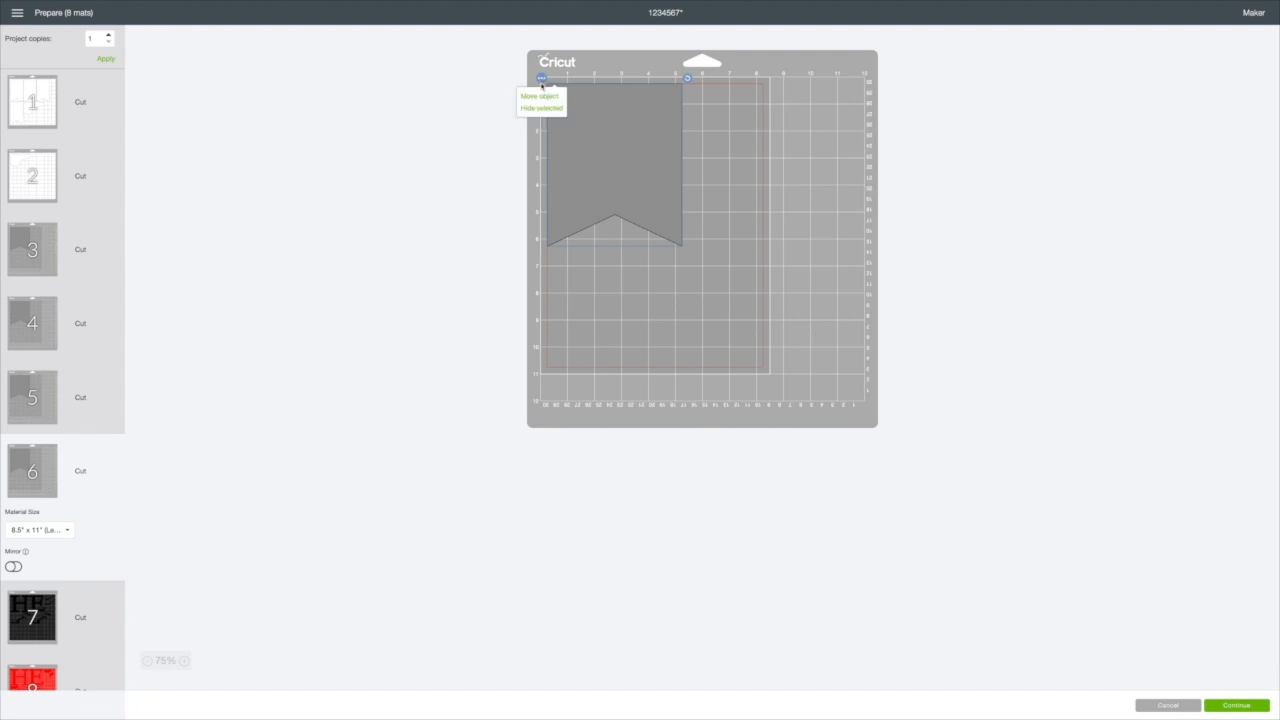
click(541, 96)
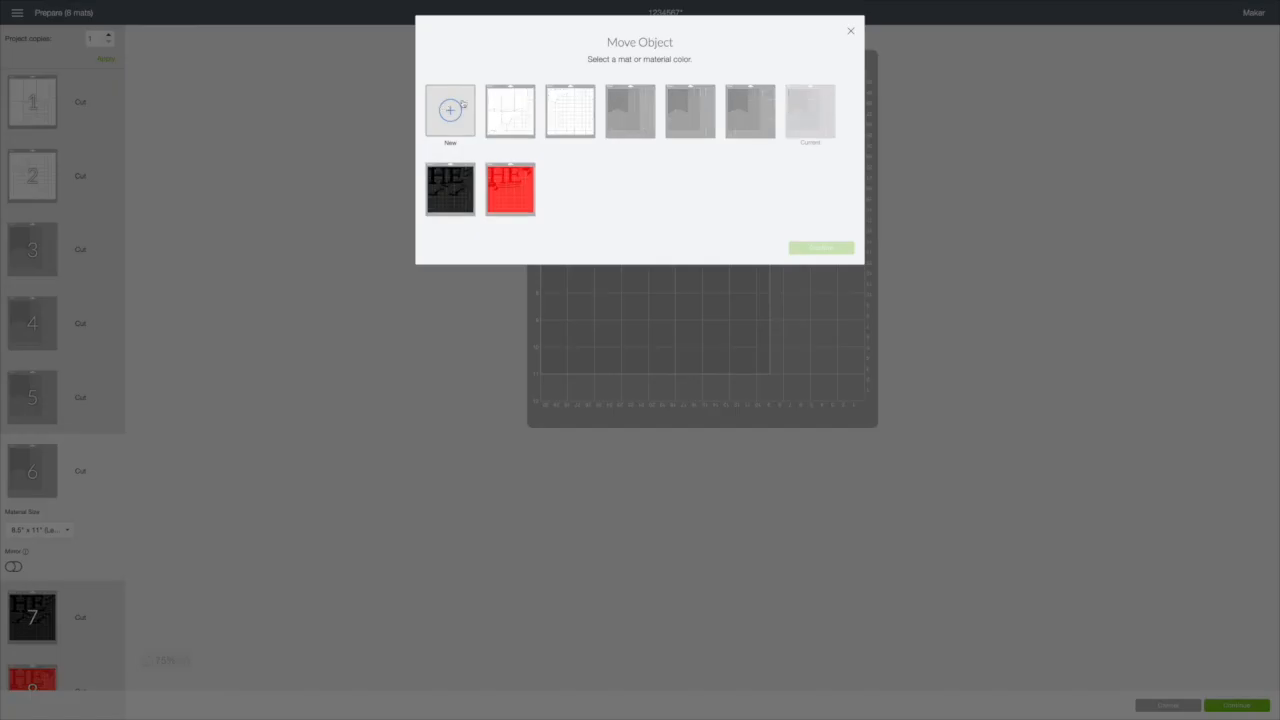
click(630, 110)
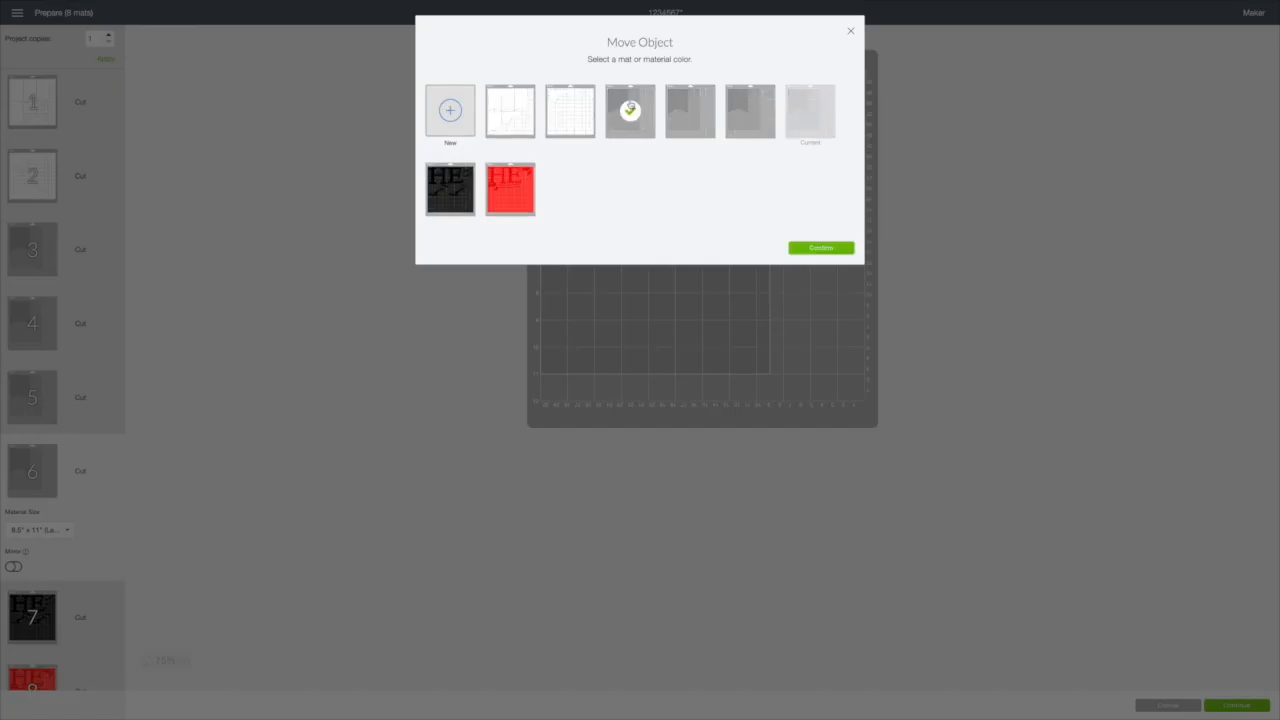
click(816, 251)
Step: Separate the two overlapping pennants on mat 3, and turn the upper one about 90 degrees clockwise along the top edge of the material
drag(650, 163, 673, 290)
click(606, 152)
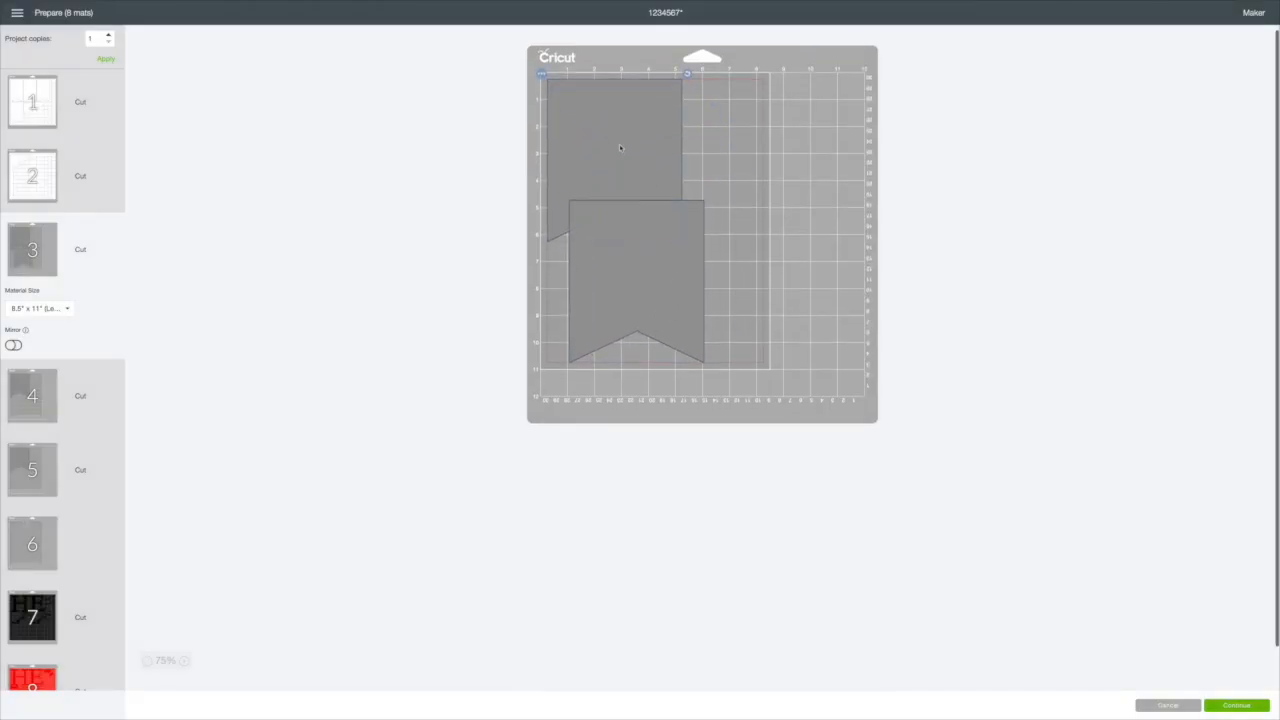
drag(691, 77, 710, 240)
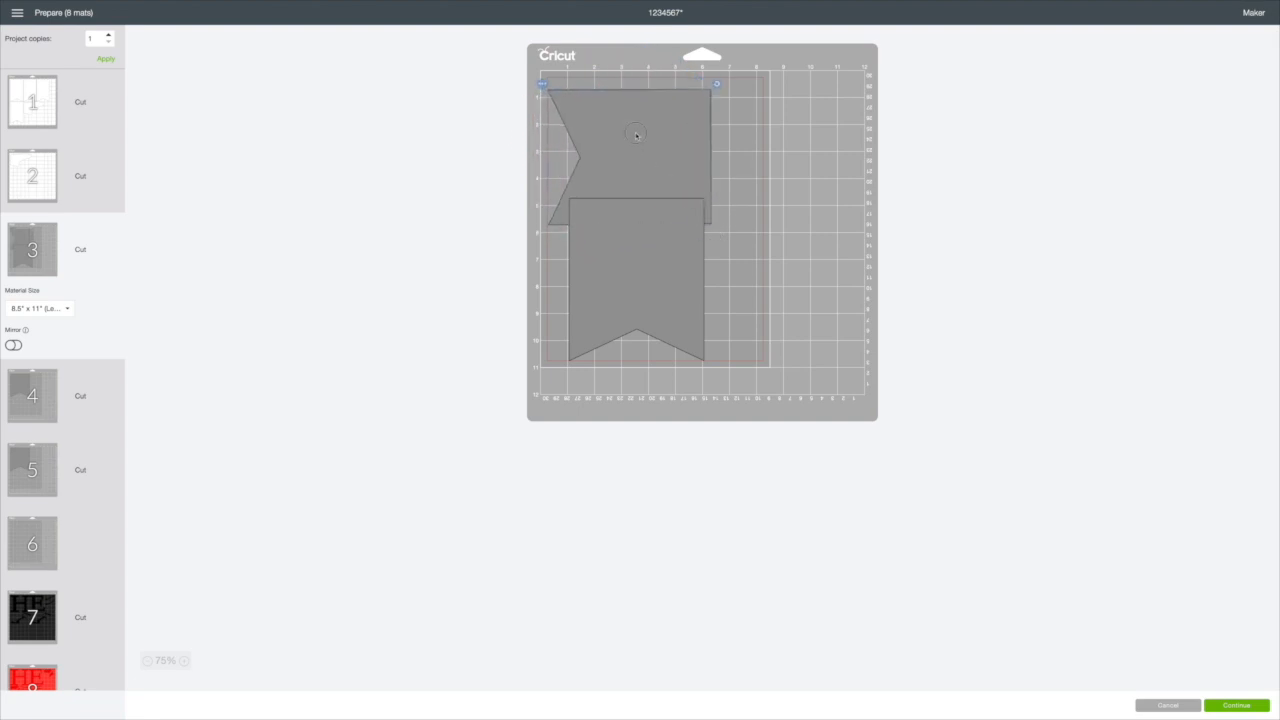
drag(618, 134, 648, 122)
Step: Rotate the lower pennant on mat 3 about 90 degrees clockwise and place it directly beneath the upper one, within the Letter-size material
click(660, 231)
drag(711, 200, 722, 344)
drag(699, 254, 705, 265)
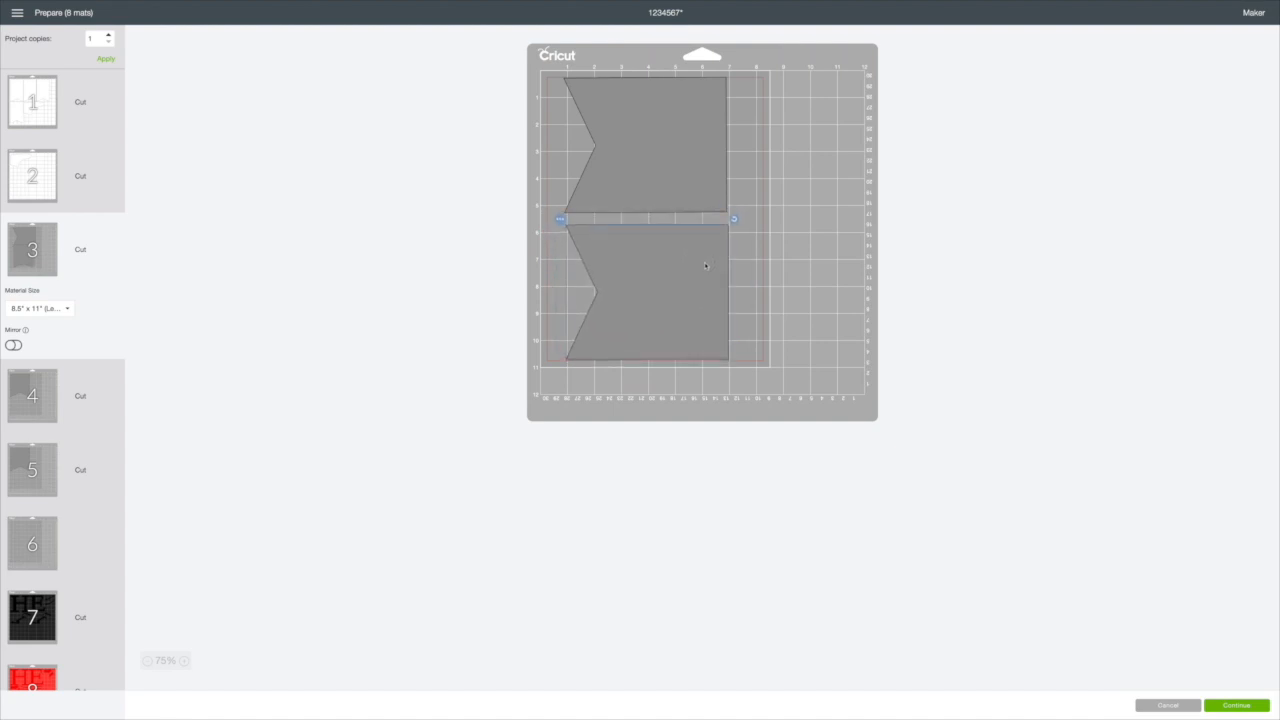
Step: Move the grey pennant from mat 5 to grey mat 4
click(25, 462)
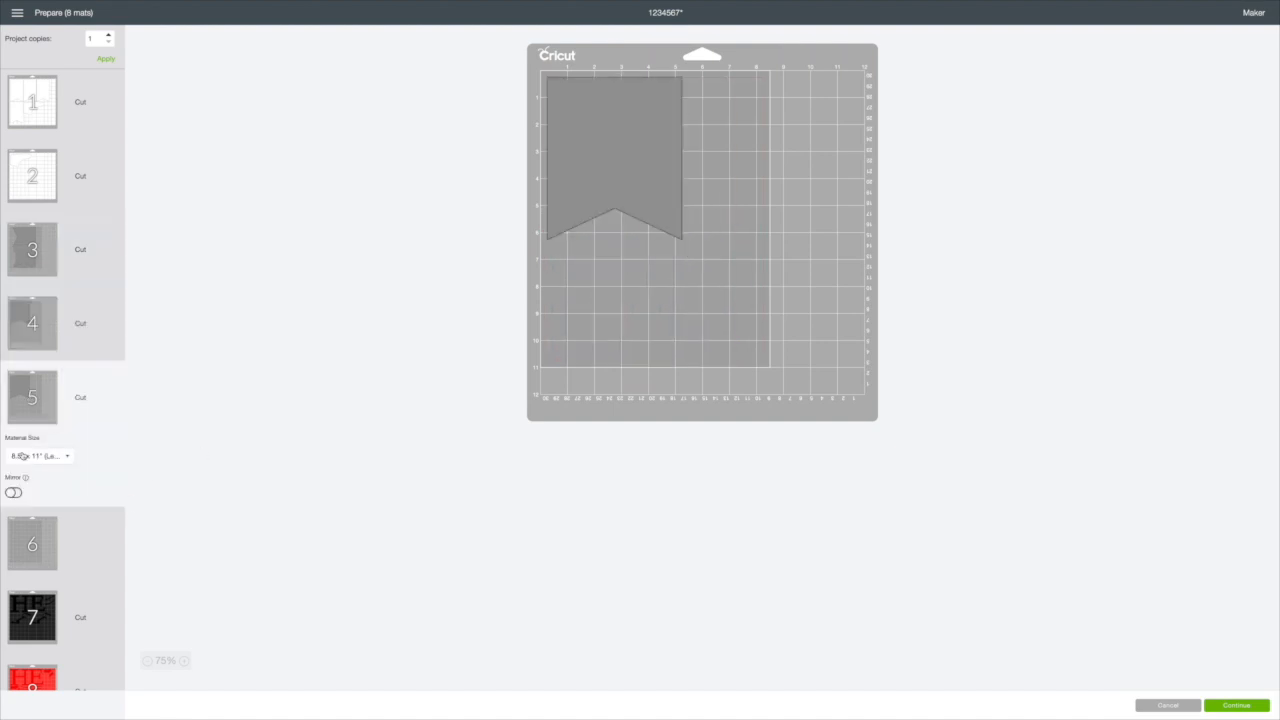
double_click(31, 393)
click(566, 208)
click(541, 72)
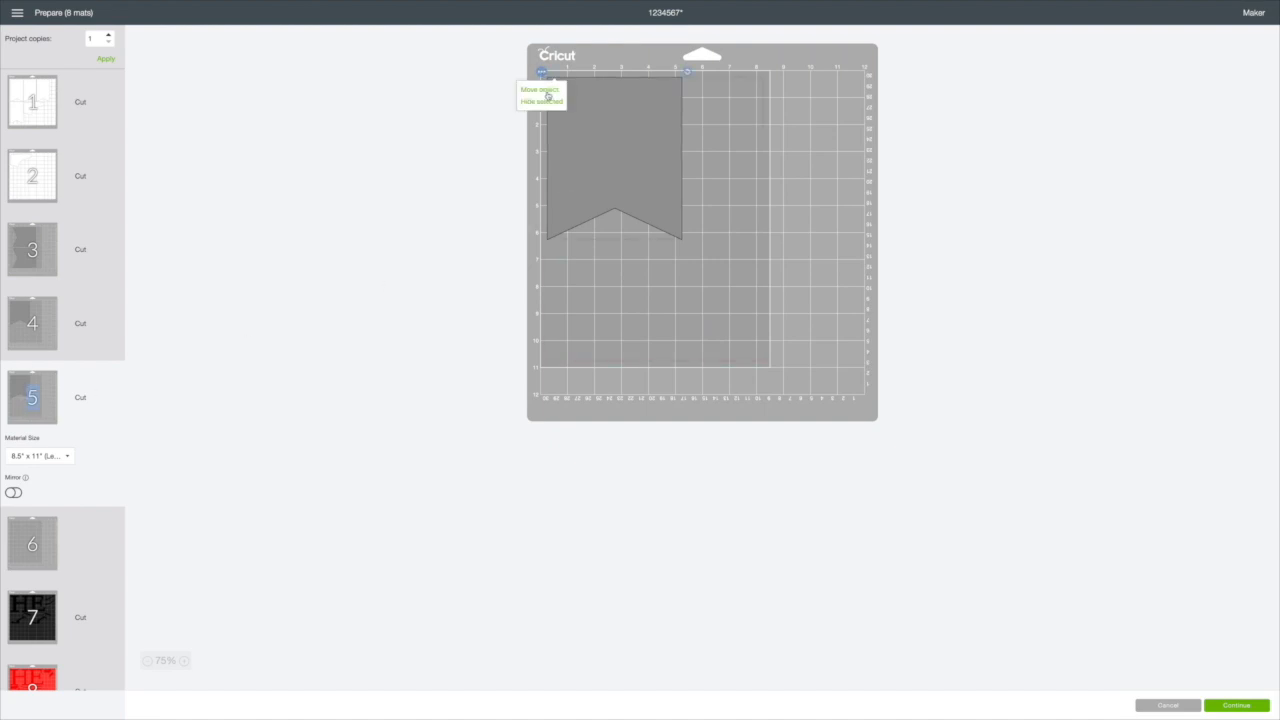
click(544, 93)
click(706, 118)
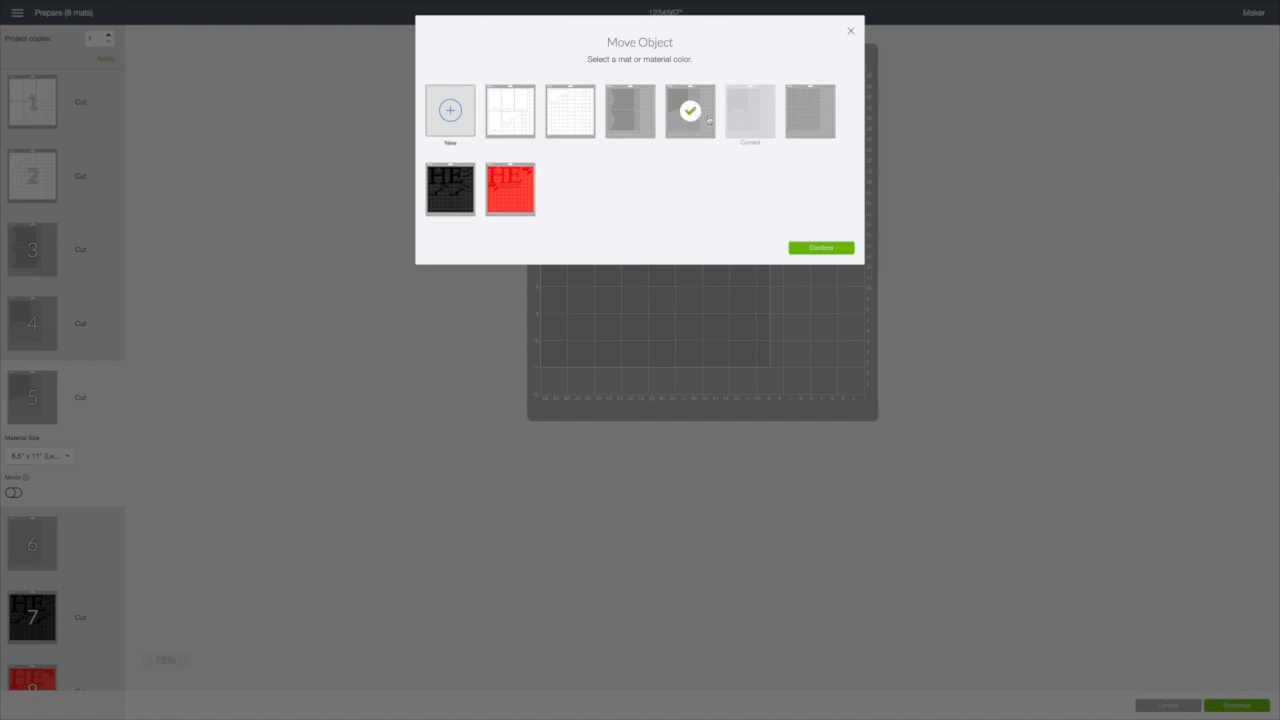
click(812, 249)
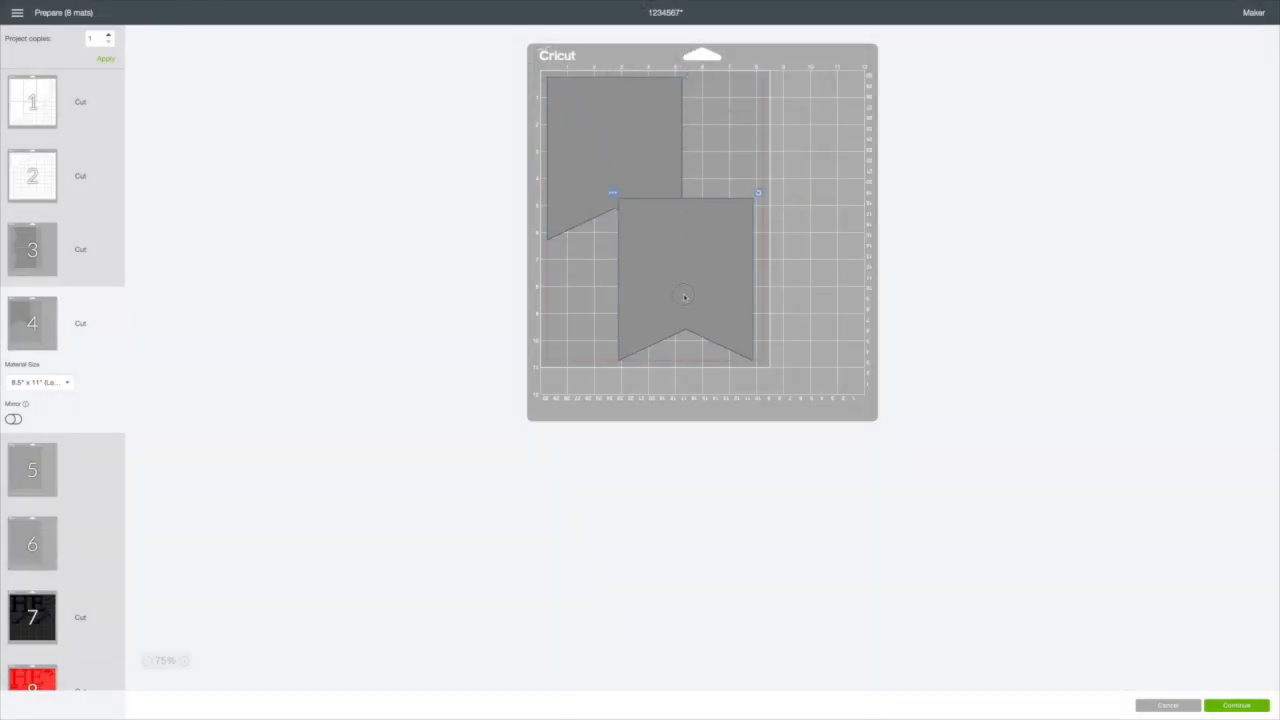
Step: Turn the upper pennant on mat 4 about 90 degrees clockwise and place it along the top edge of the Letter-size material
click(615, 103)
drag(686, 72, 689, 219)
drag(620, 142, 658, 128)
Step: Rotate mat 4's lower pennant about 90 degrees clockwise beneath the upper one, and shift both closer to the left edge of the material
click(690, 230)
drag(754, 192, 760, 348)
drag(718, 230, 680, 244)
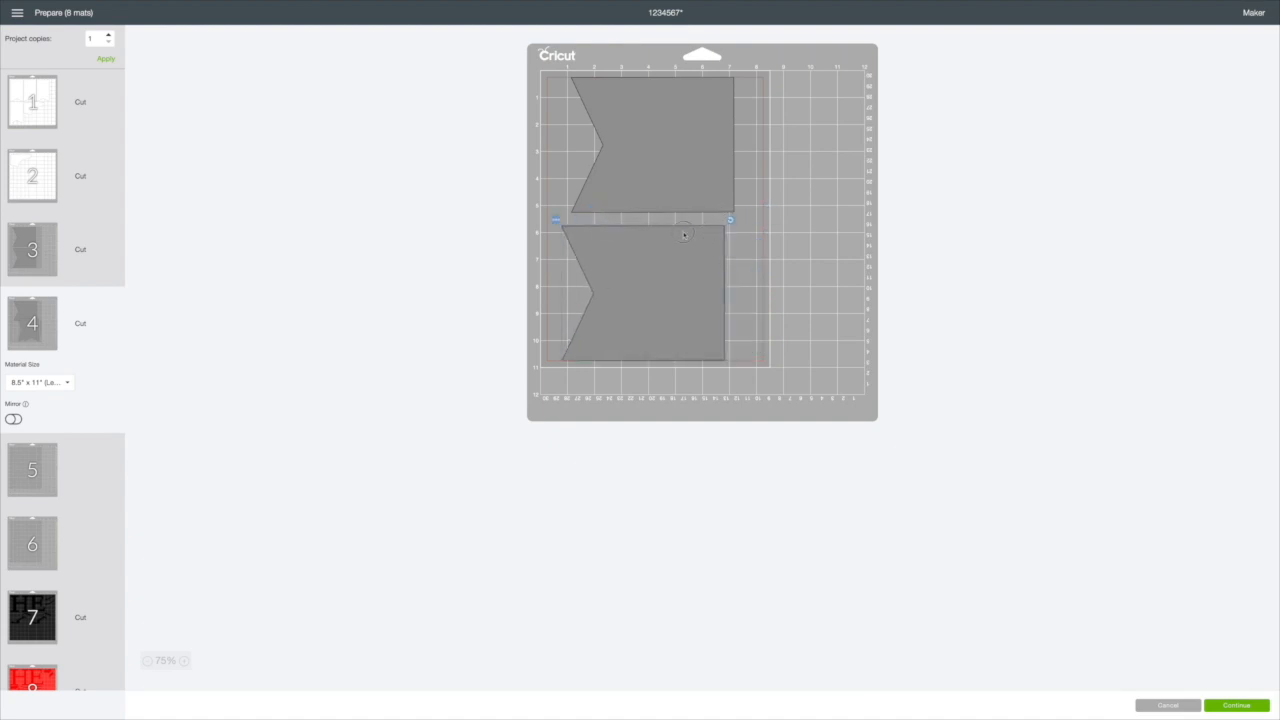
drag(678, 147, 662, 147)
drag(662, 232, 652, 233)
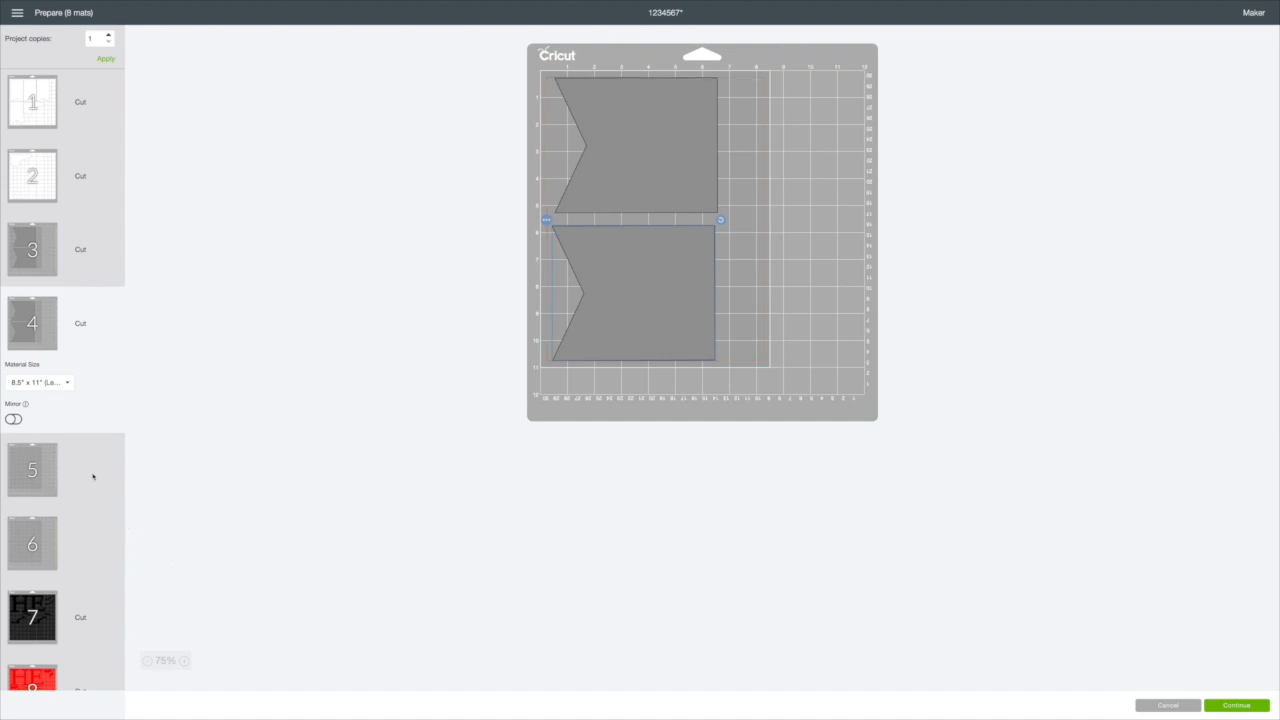
Step: Continue to the Make stage and check the mat size and mirror settings of mats 2, 1 and 3
scroll(93, 476, down, 1)
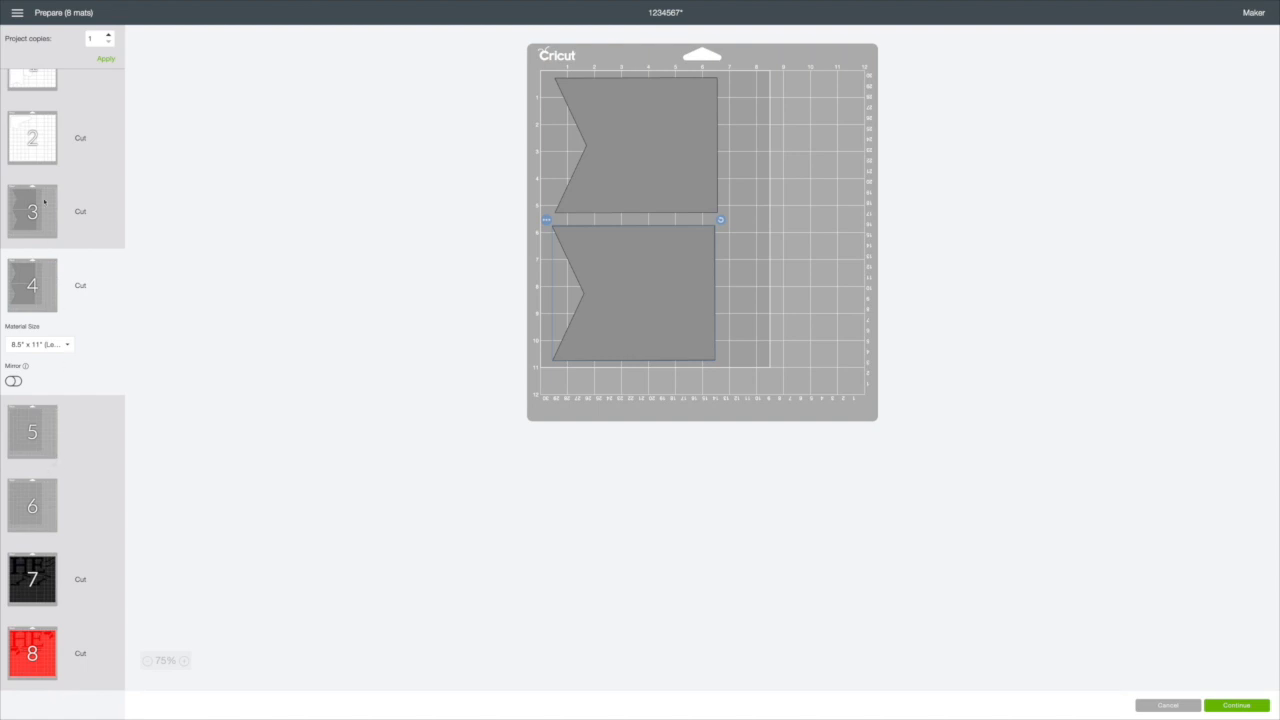
click(1236, 704)
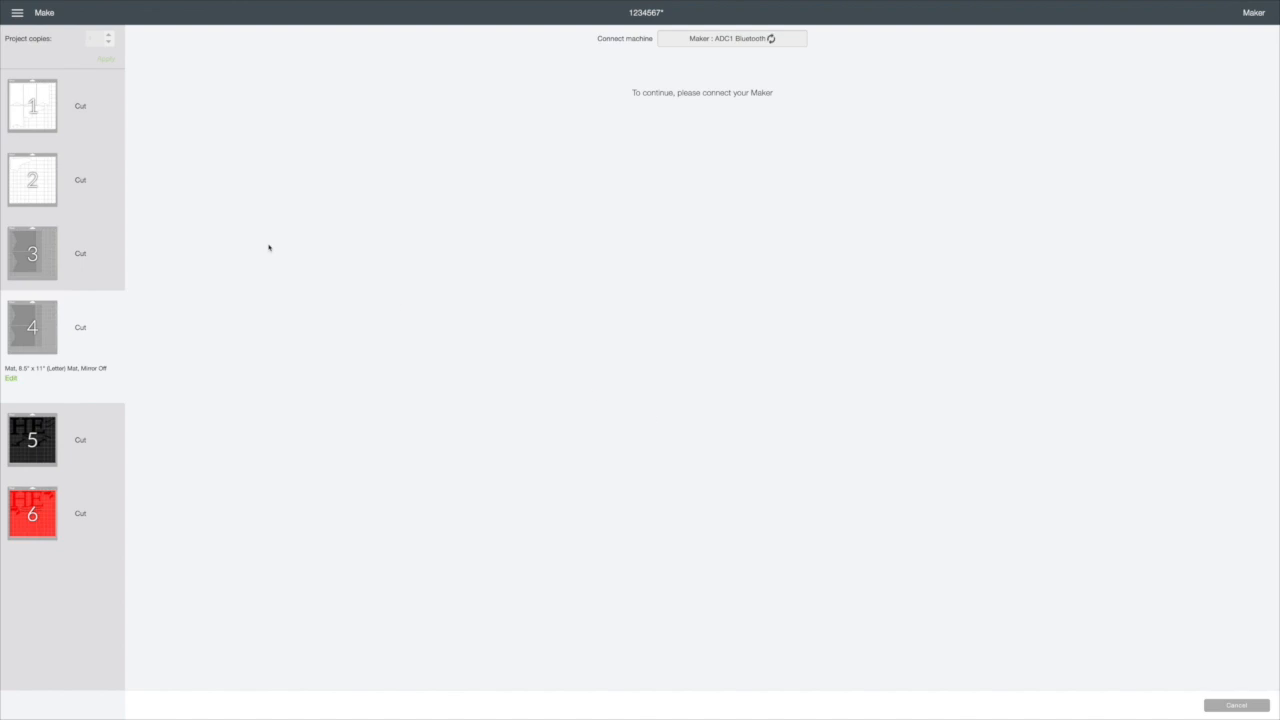
click(32, 205)
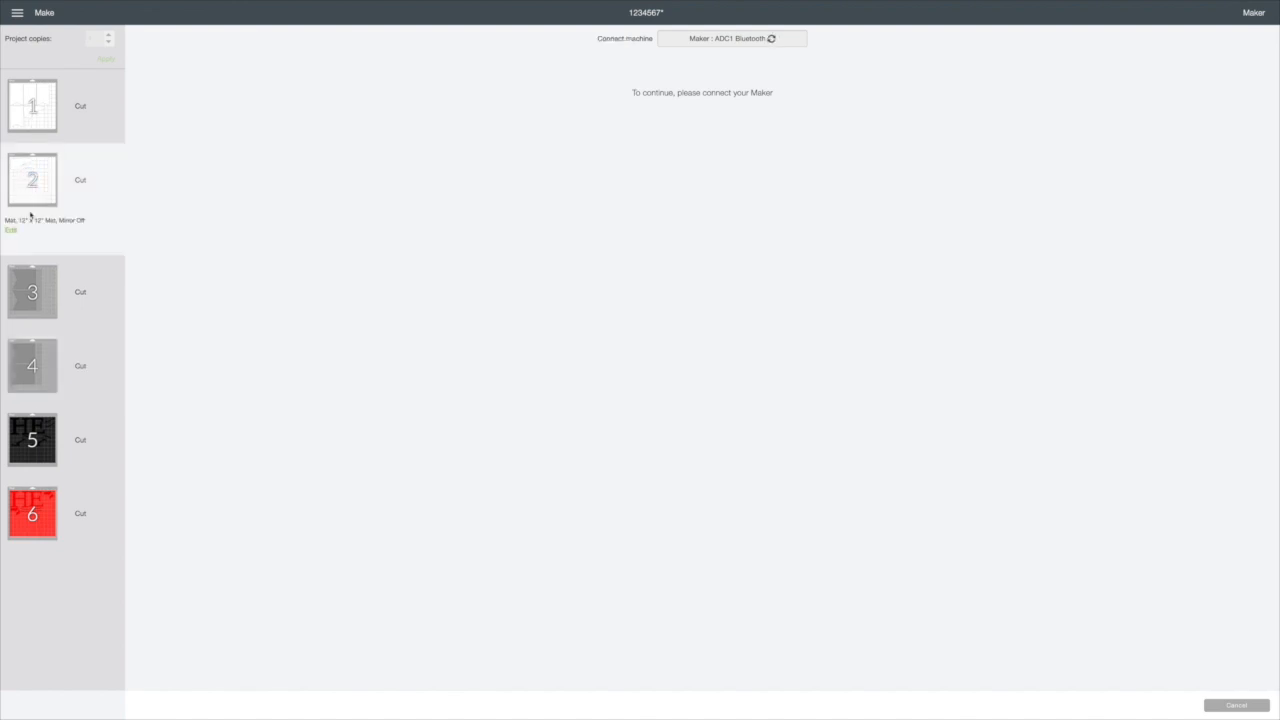
click(41, 127)
mouse_move(41, 127)
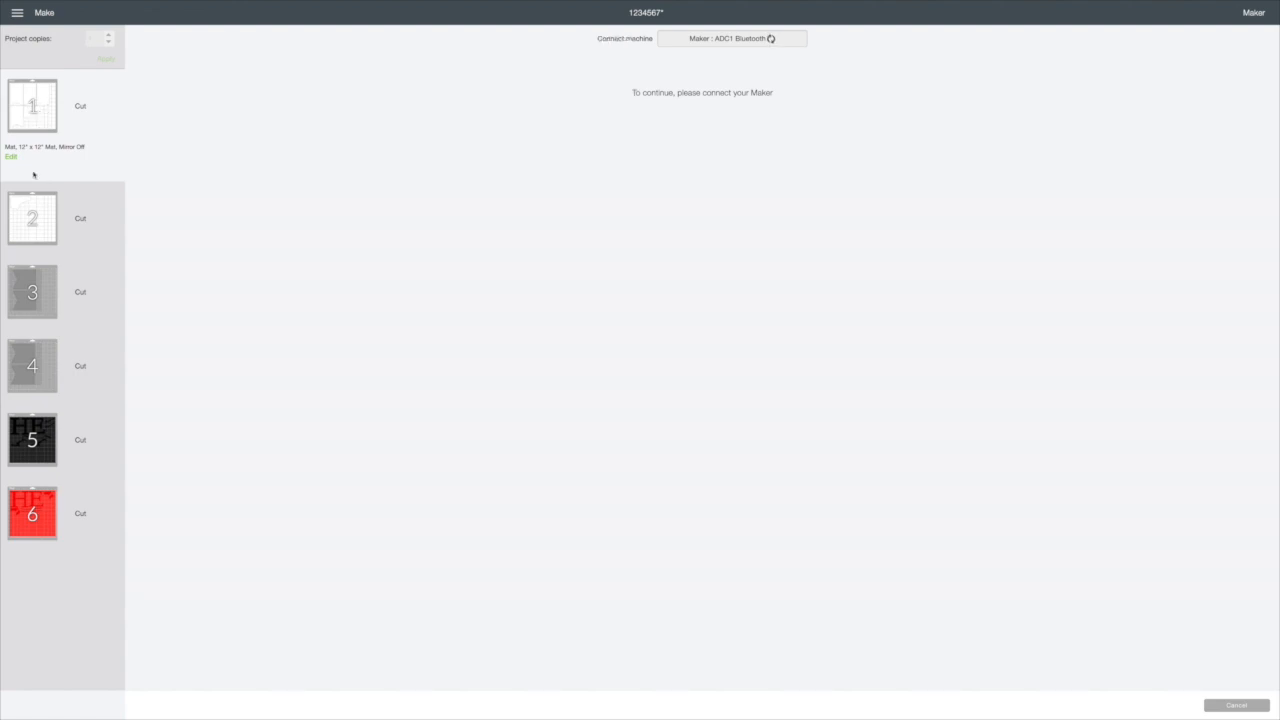
click(13, 297)
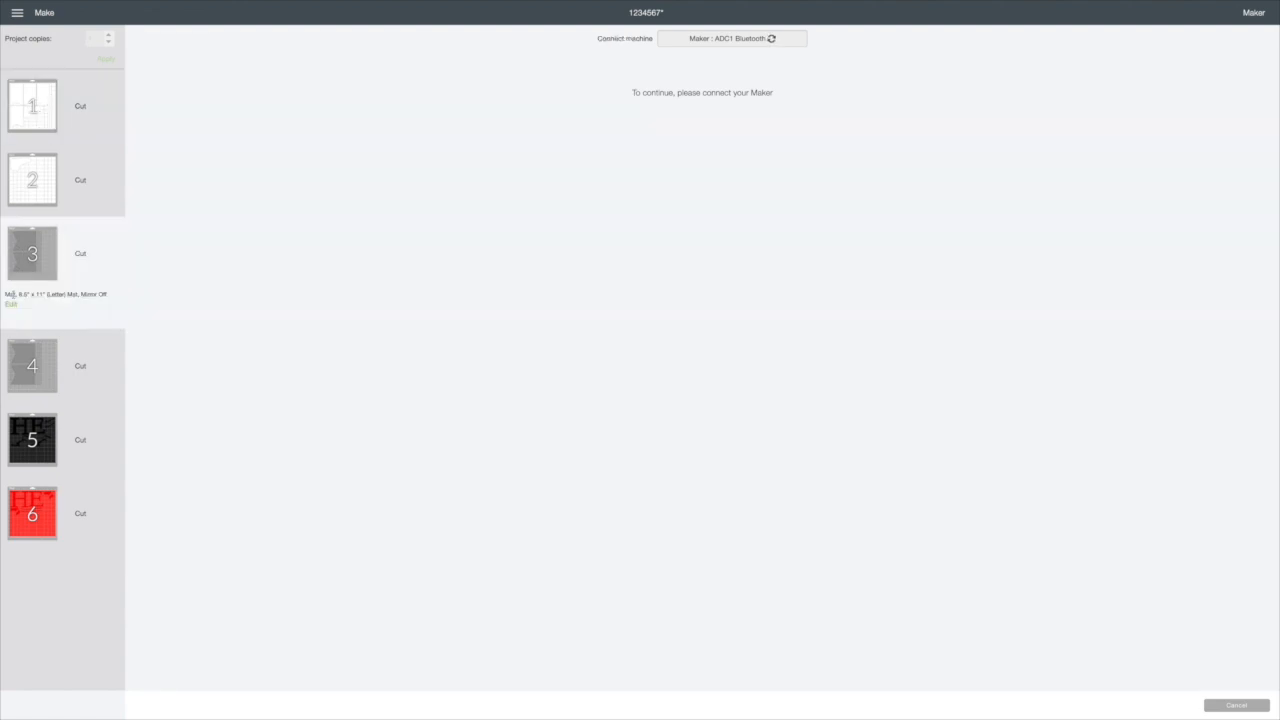
Step: Set the base material for mat 1 to Glitter Cardstock
click(42, 90)
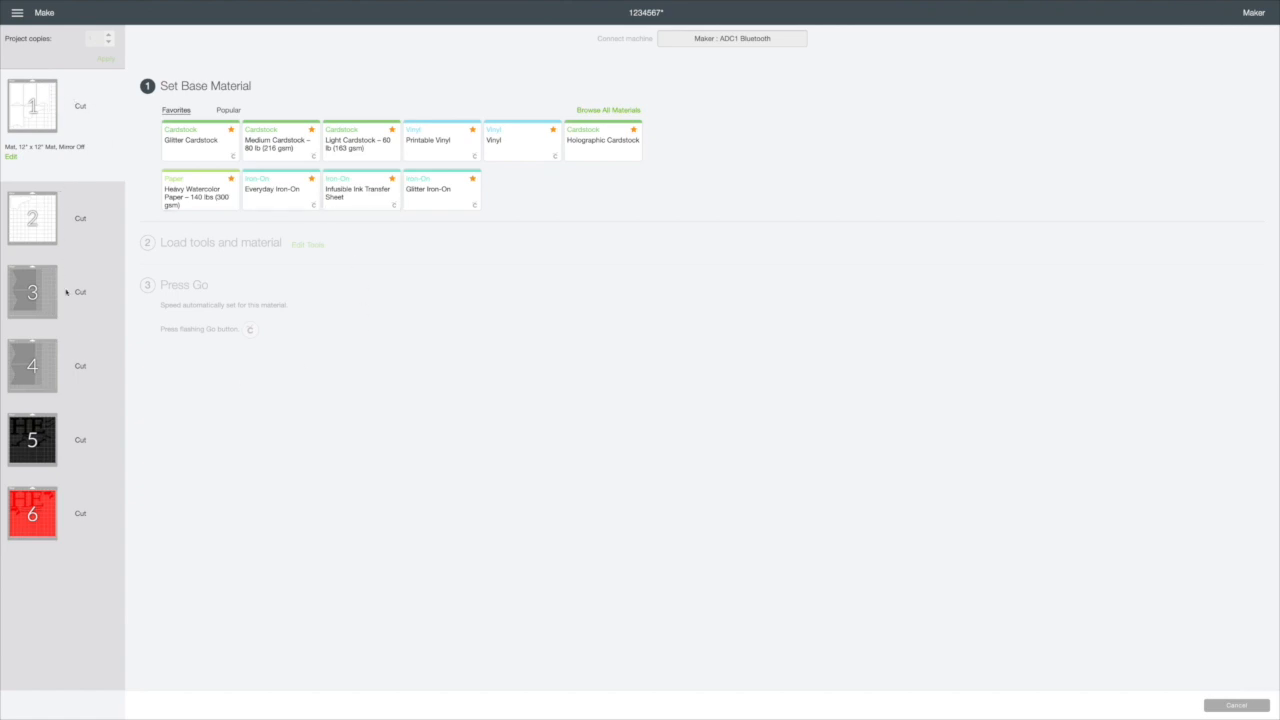
click(187, 150)
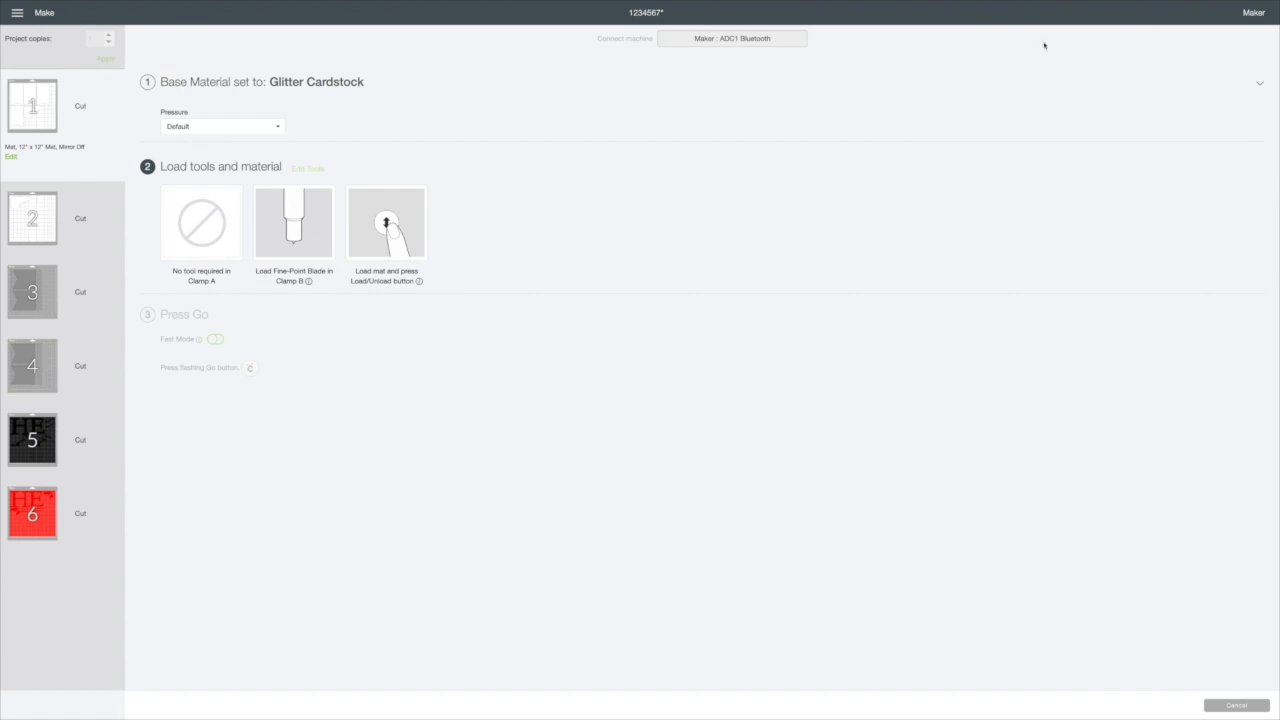
mouse_move(1100, 6)
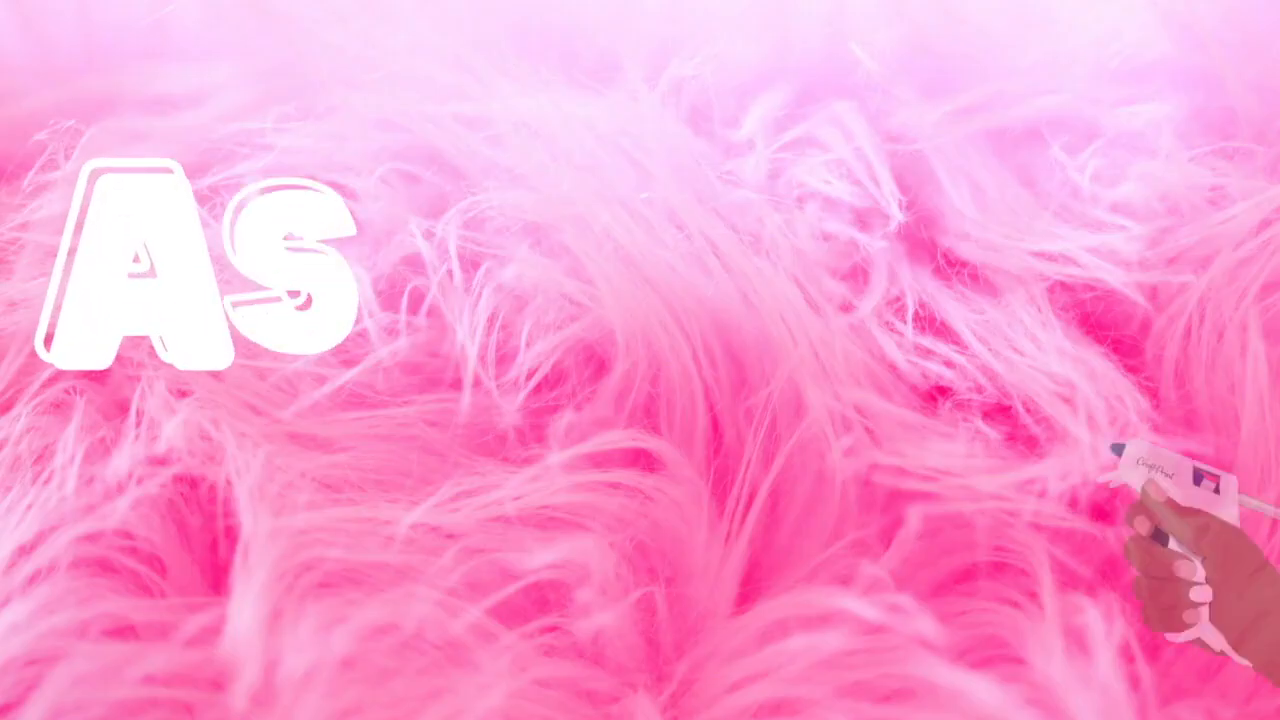